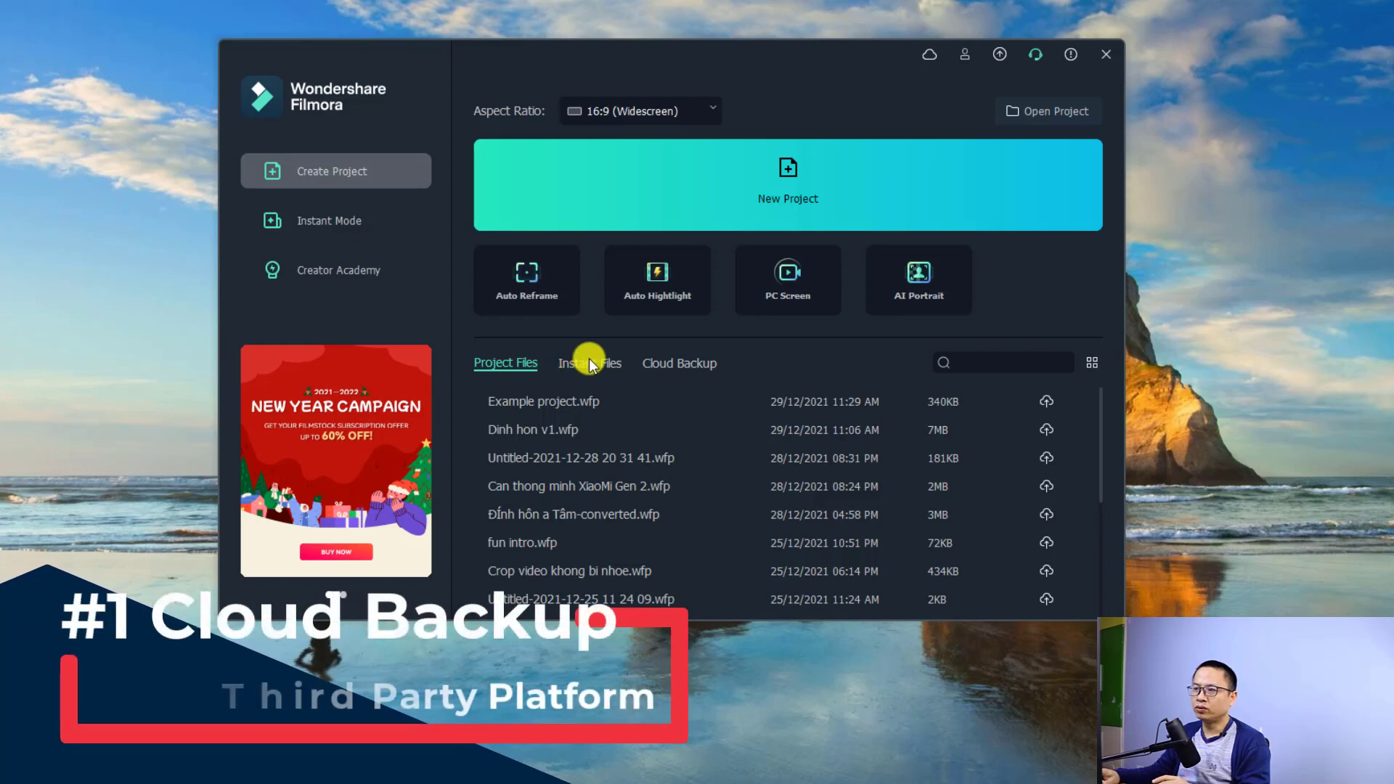
Step: Check the cloud backup option, return to the project files, and open Instant Mode
left_click(666, 363)
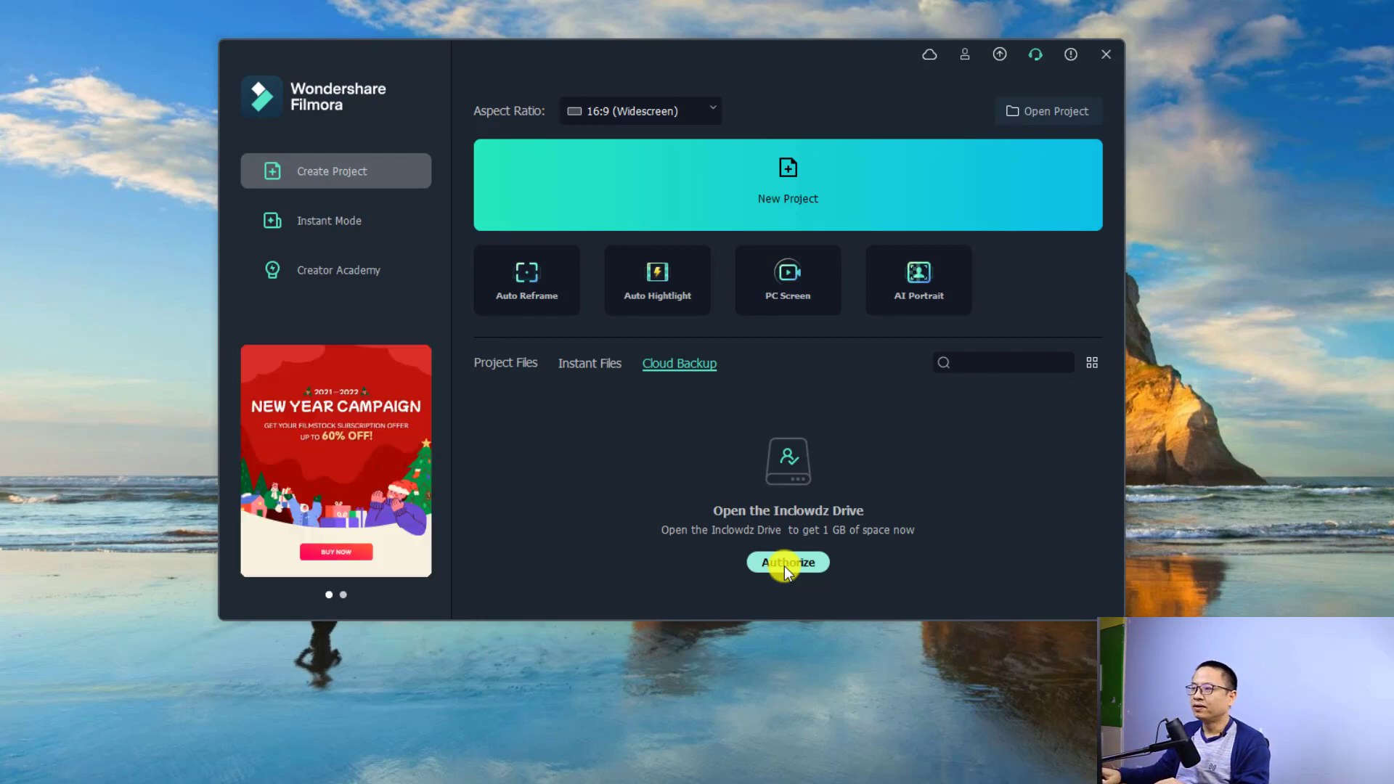
left_click(530, 363)
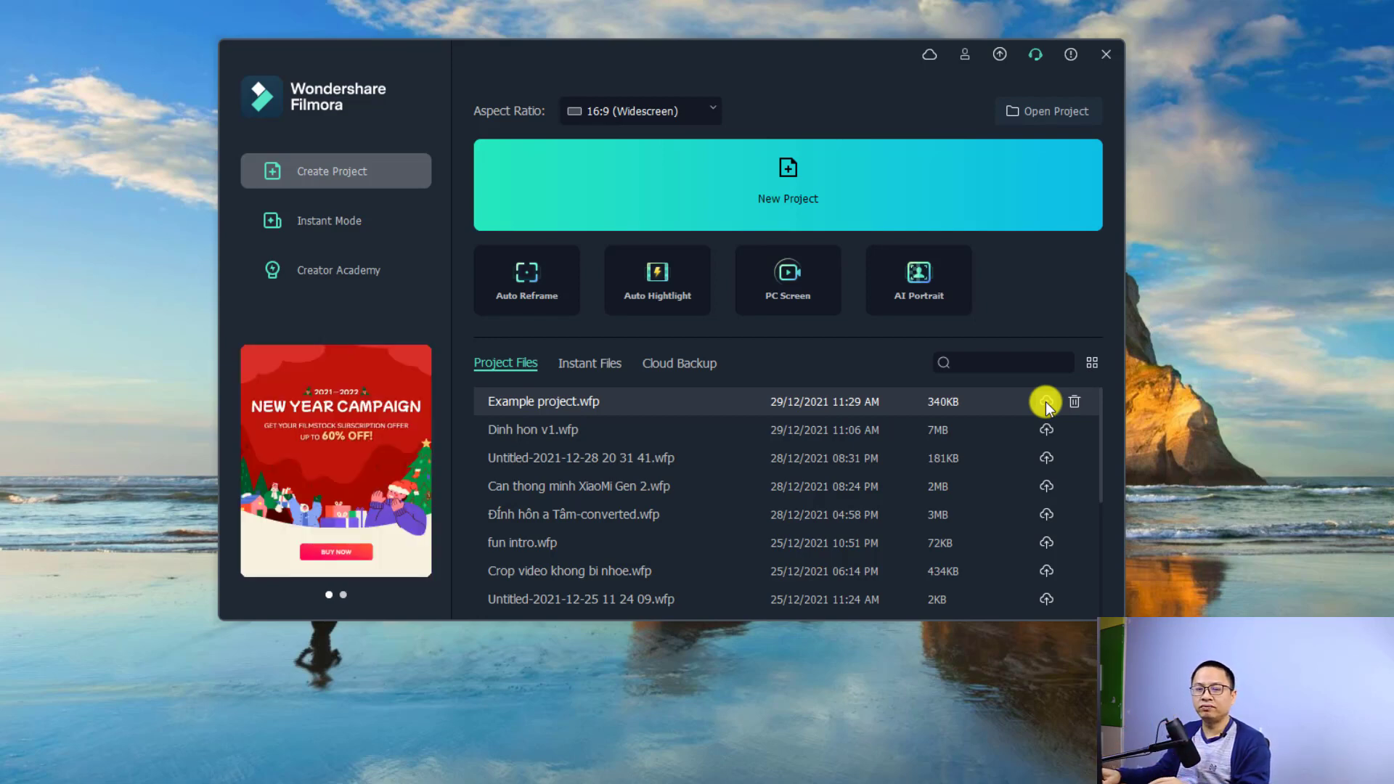
left_click(347, 223)
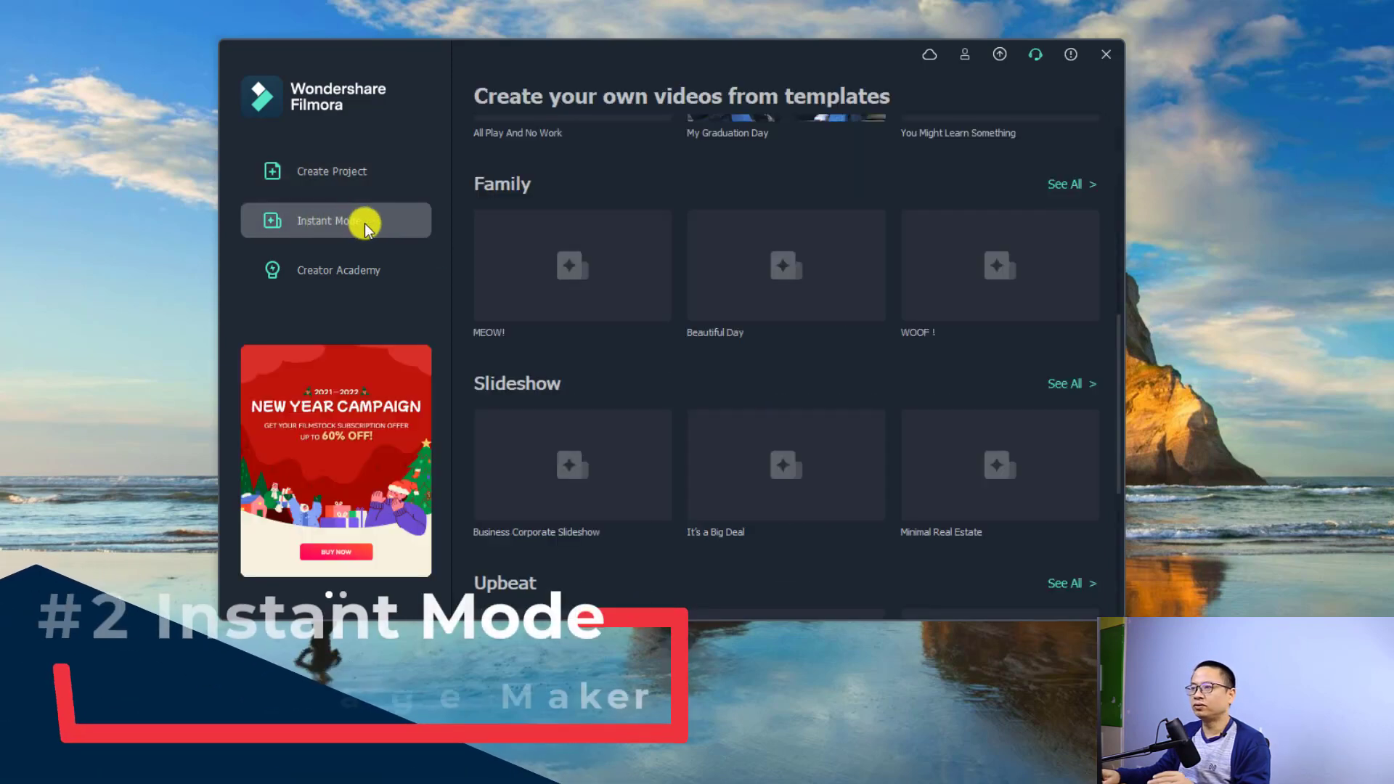
Step: Scroll through the Education, Family, Cinematic and Slideshow template categories
mouse_move(622, 218)
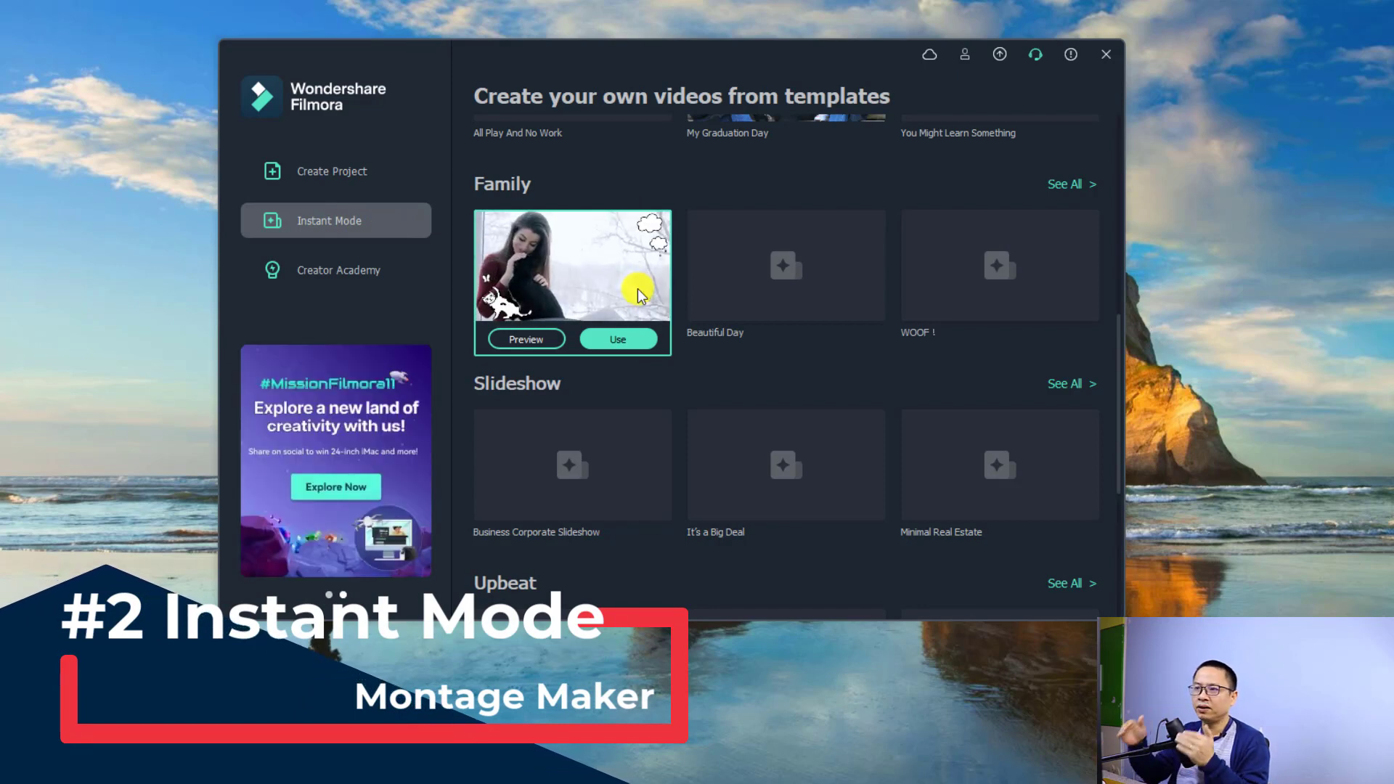
scroll(581, 287, "up", 2)
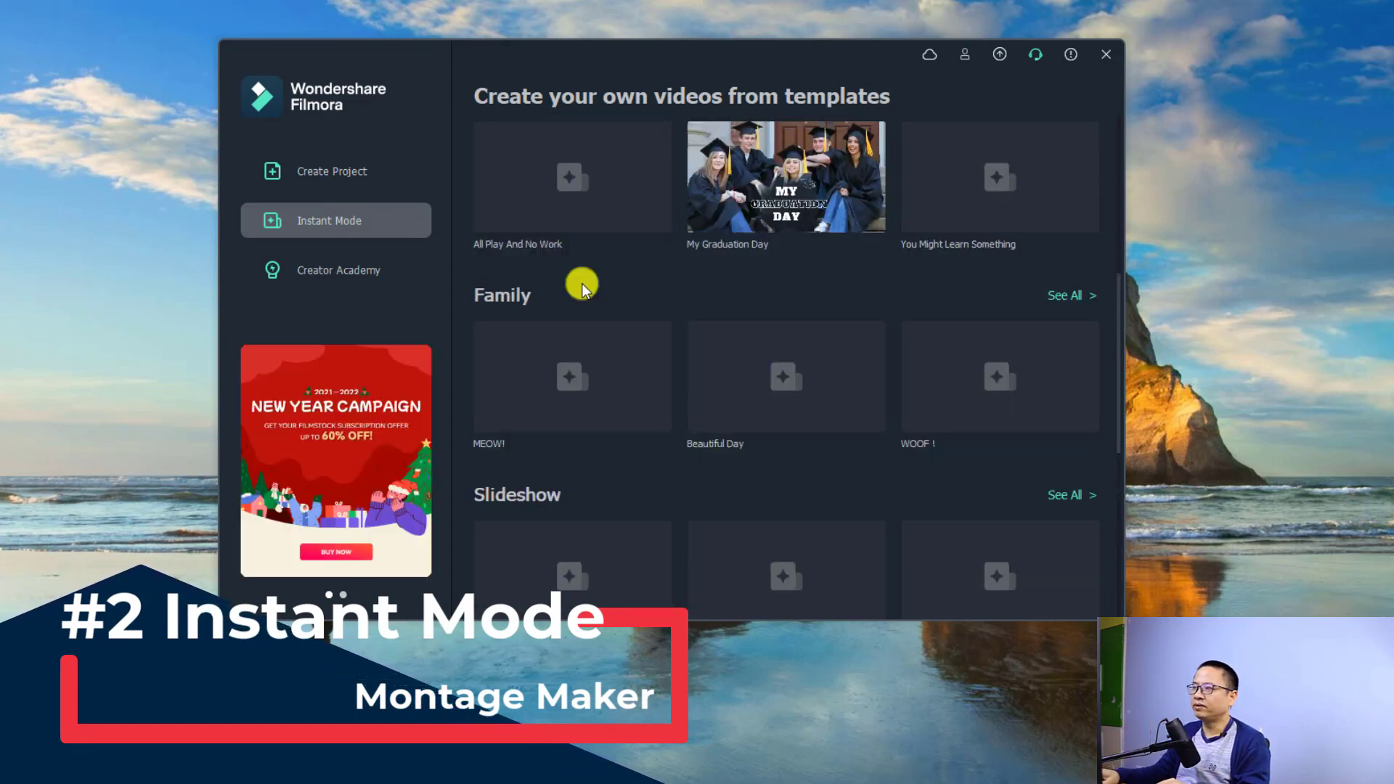
scroll(582, 285, "up", 3)
scroll(573, 285, "up", 2)
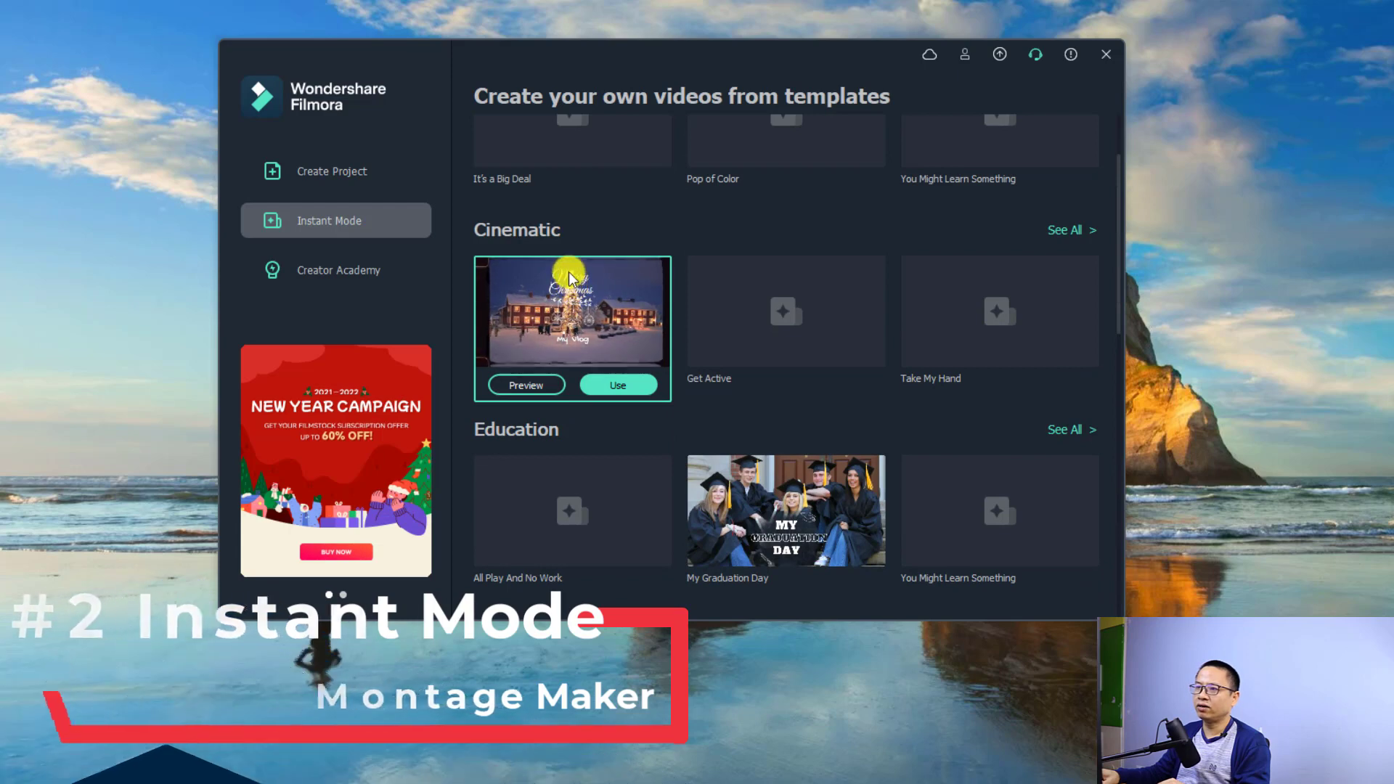
scroll(562, 261, "up", 2)
scroll(581, 349, "down", 6)
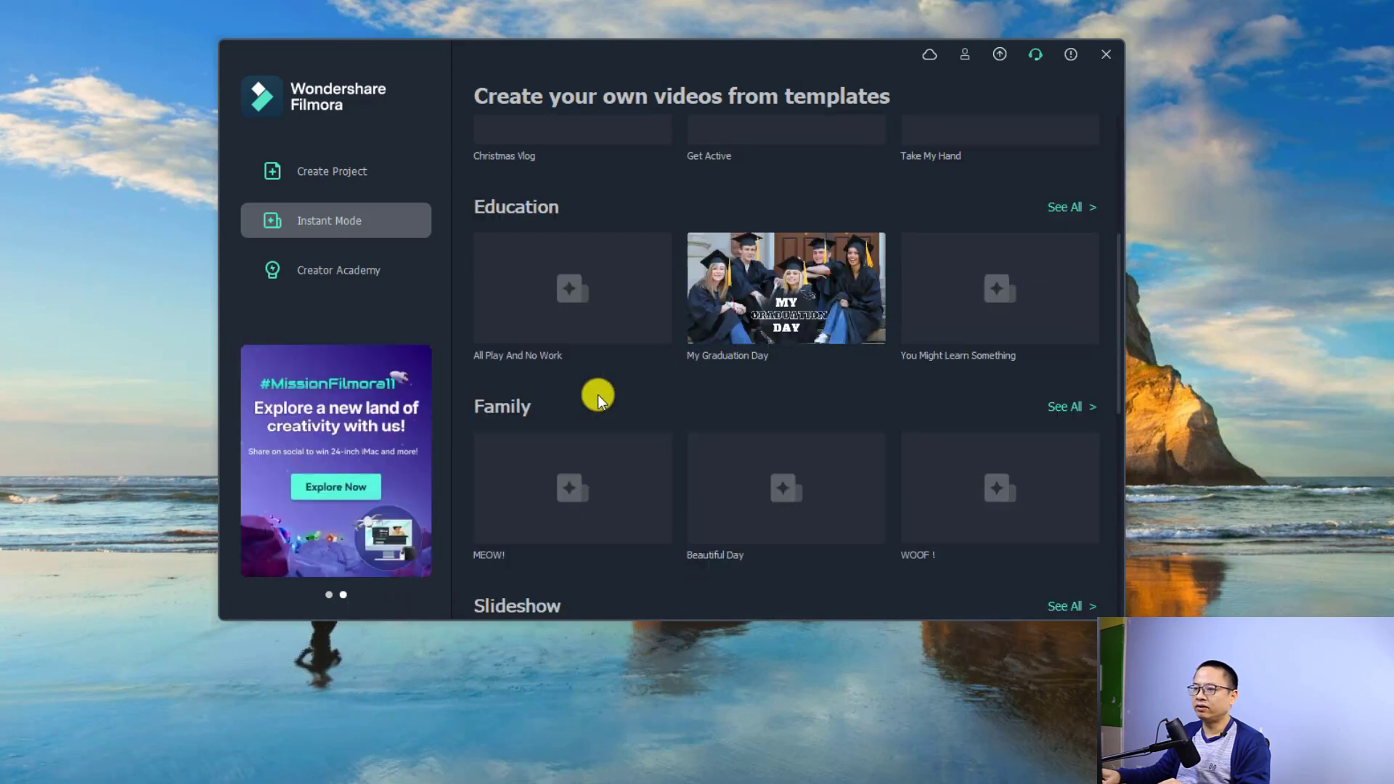
scroll(585, 410, "down", 4)
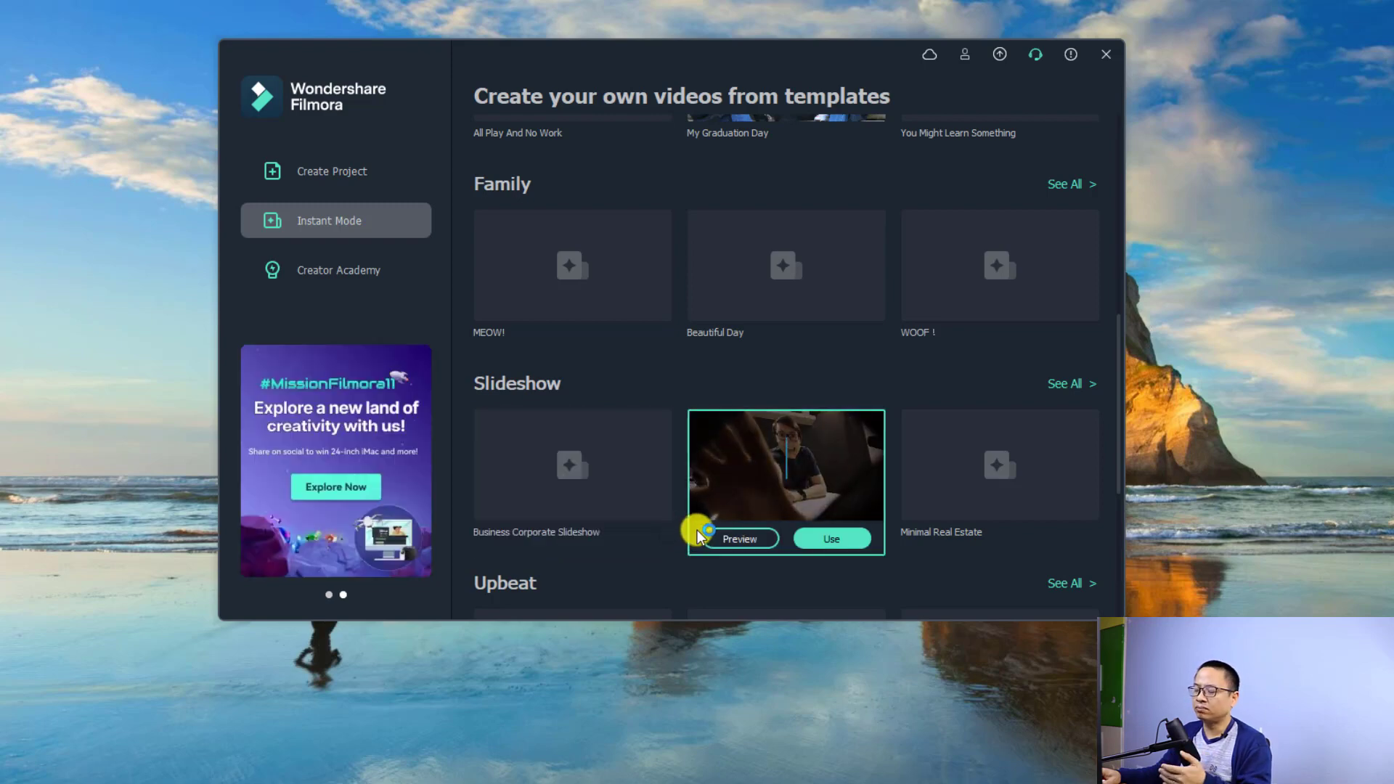
Step: Compare the It's a Big Deal, Minimal Real Estate and Business Corporate Slideshow templates, then use Business Corporate Slideshow
left_click(718, 540)
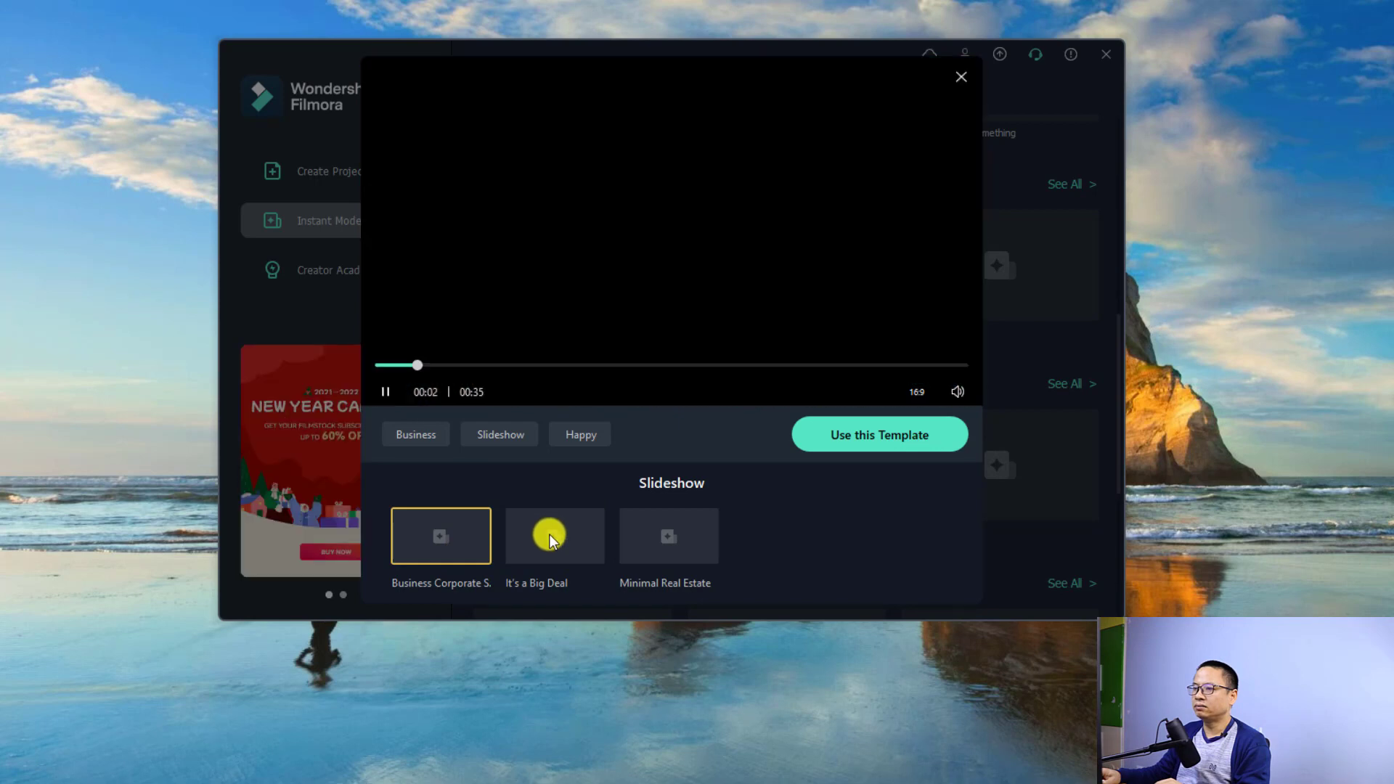
left_click(549, 539)
left_click(656, 543)
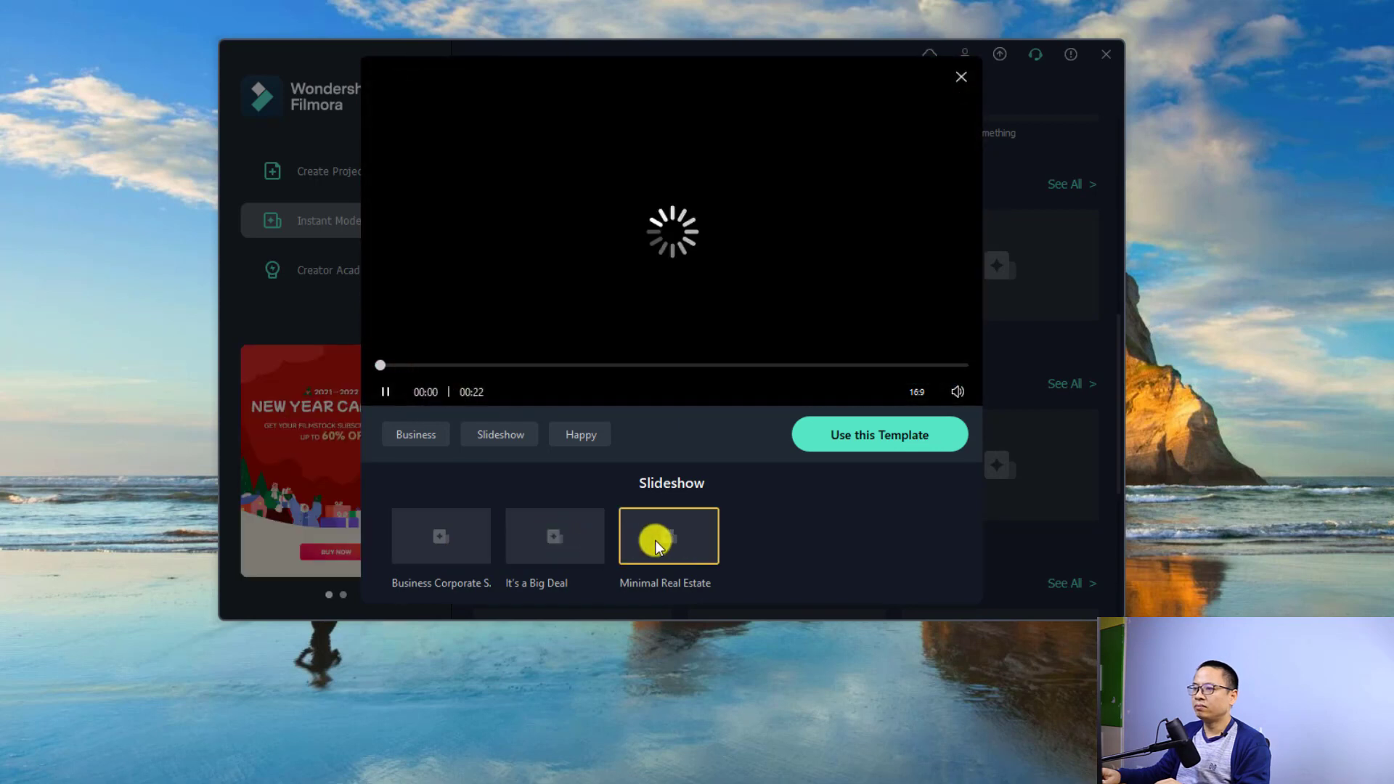
left_click(445, 548)
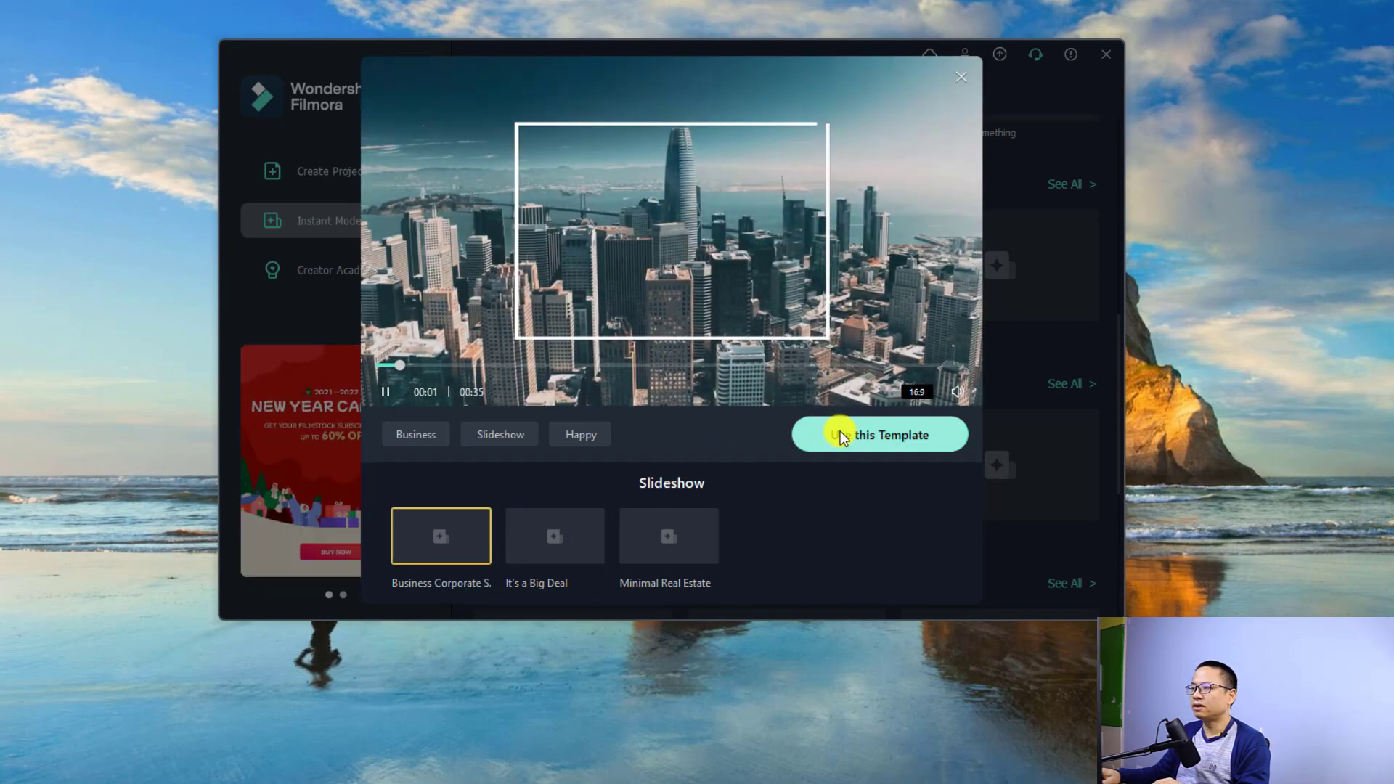
left_click(848, 438)
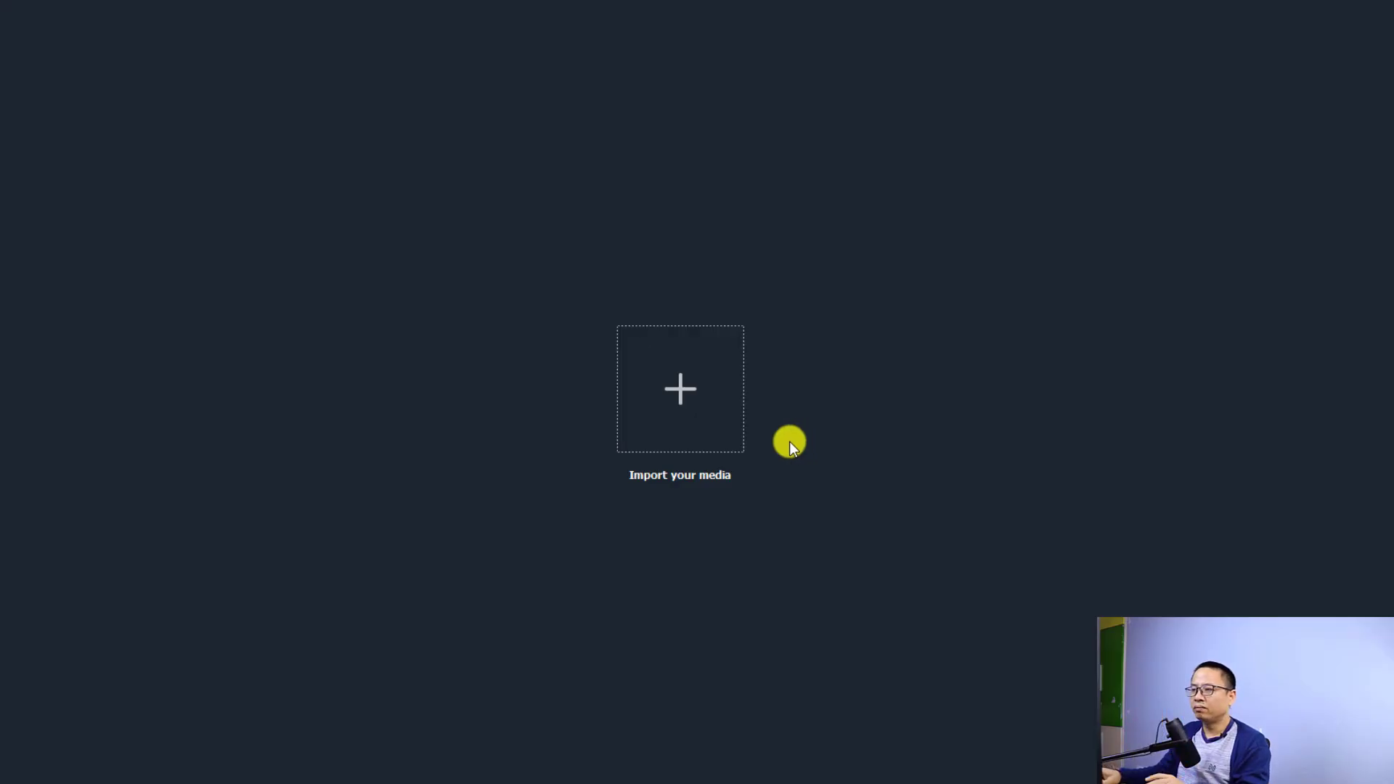
Step: Import the four MVI MP4 clips into the template
left_click(674, 399)
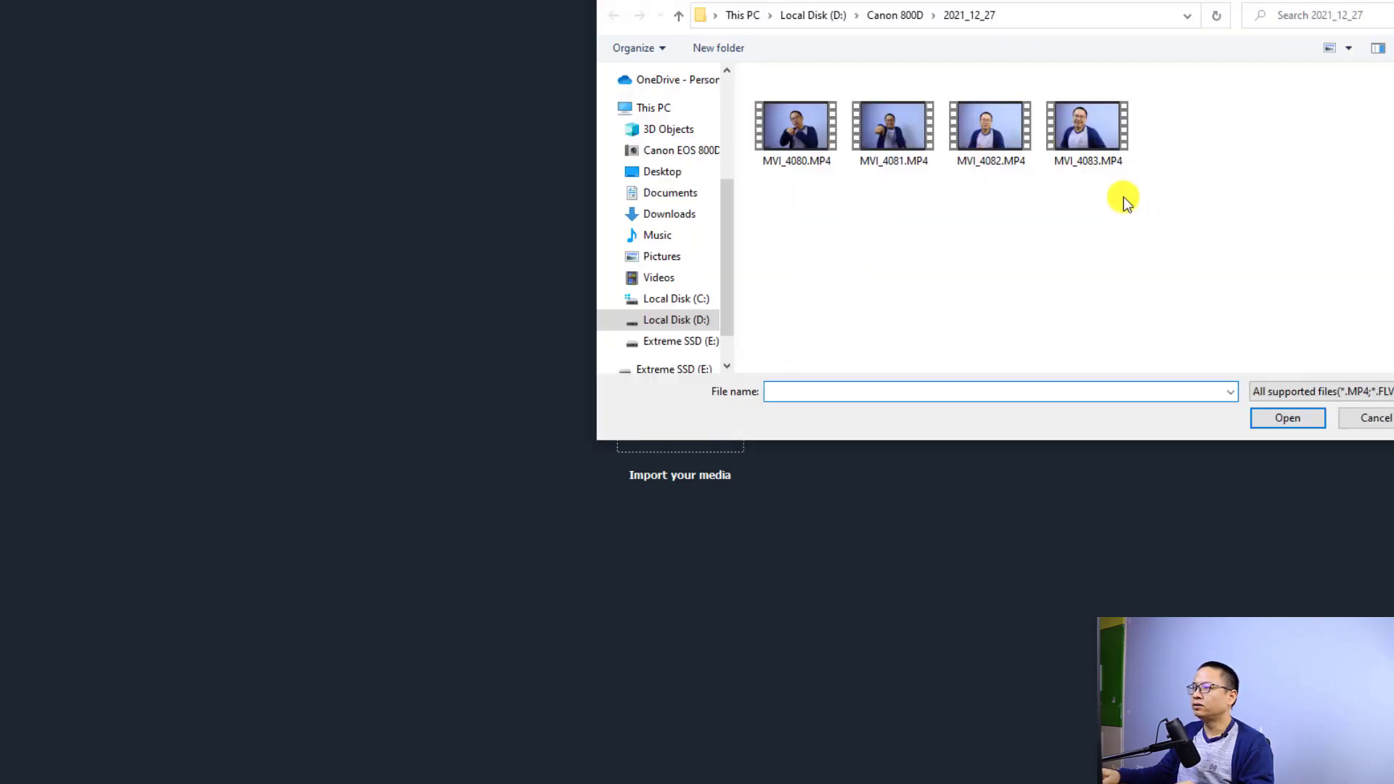
left_click_drag(1123, 201, 803, 119)
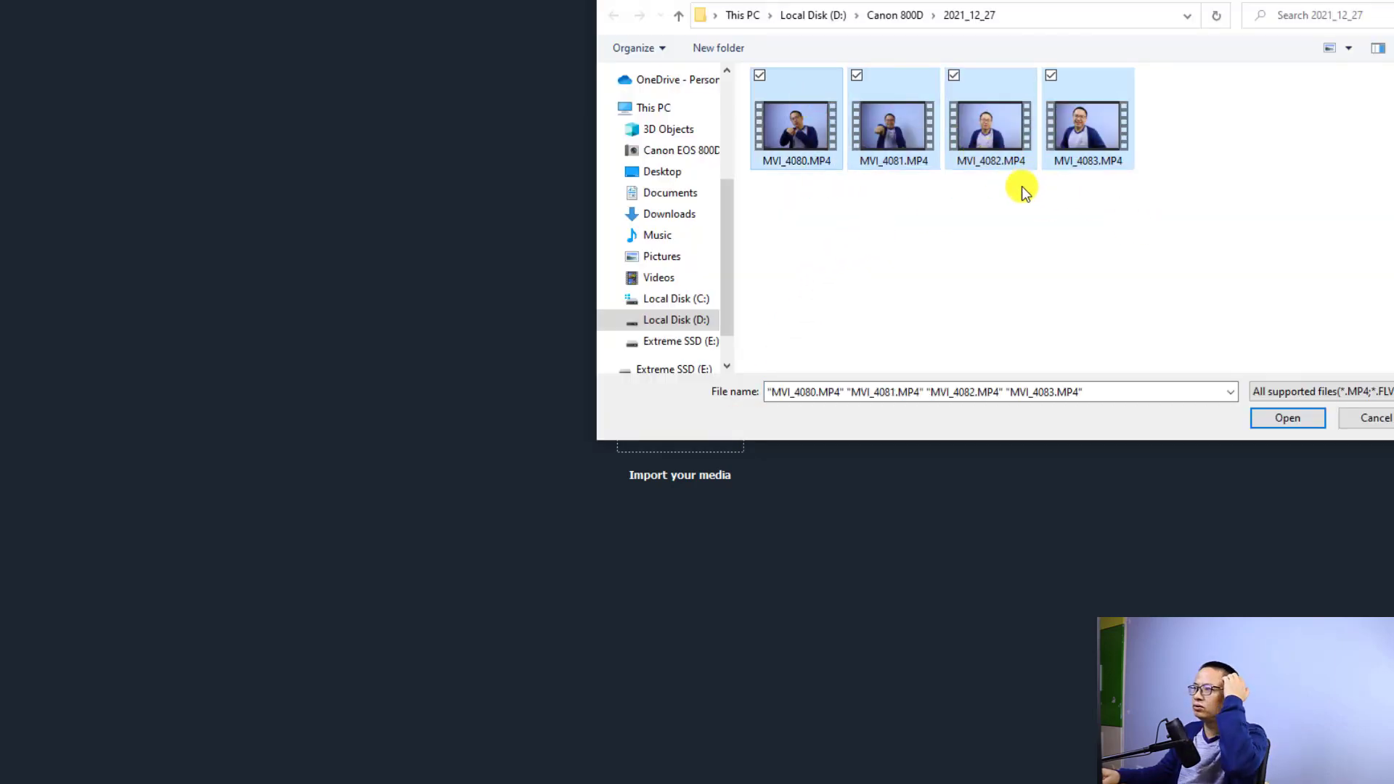
left_click(1288, 418)
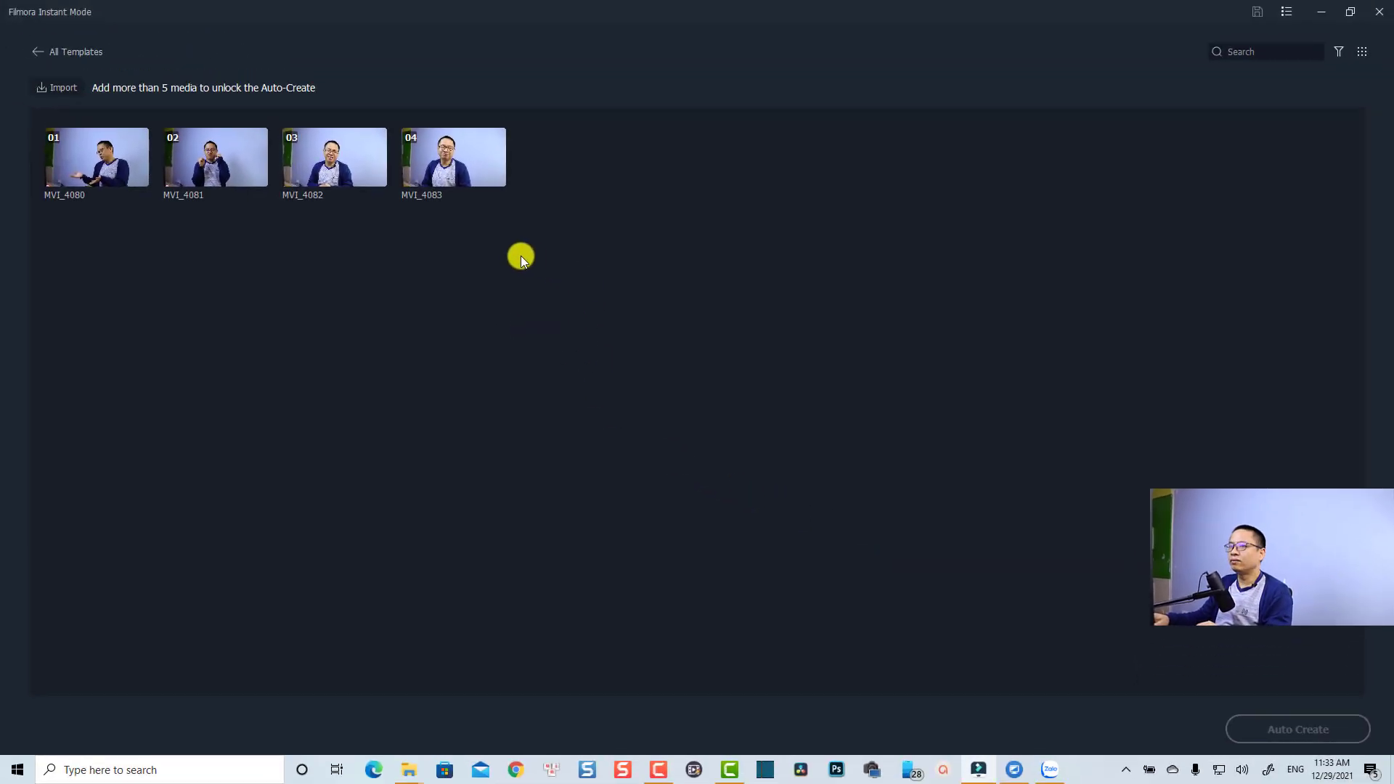
Step: Import IMG_0010 and MVI_4079 from the XiaoMi review folder and auto-create the montage
key("ctrl+i")
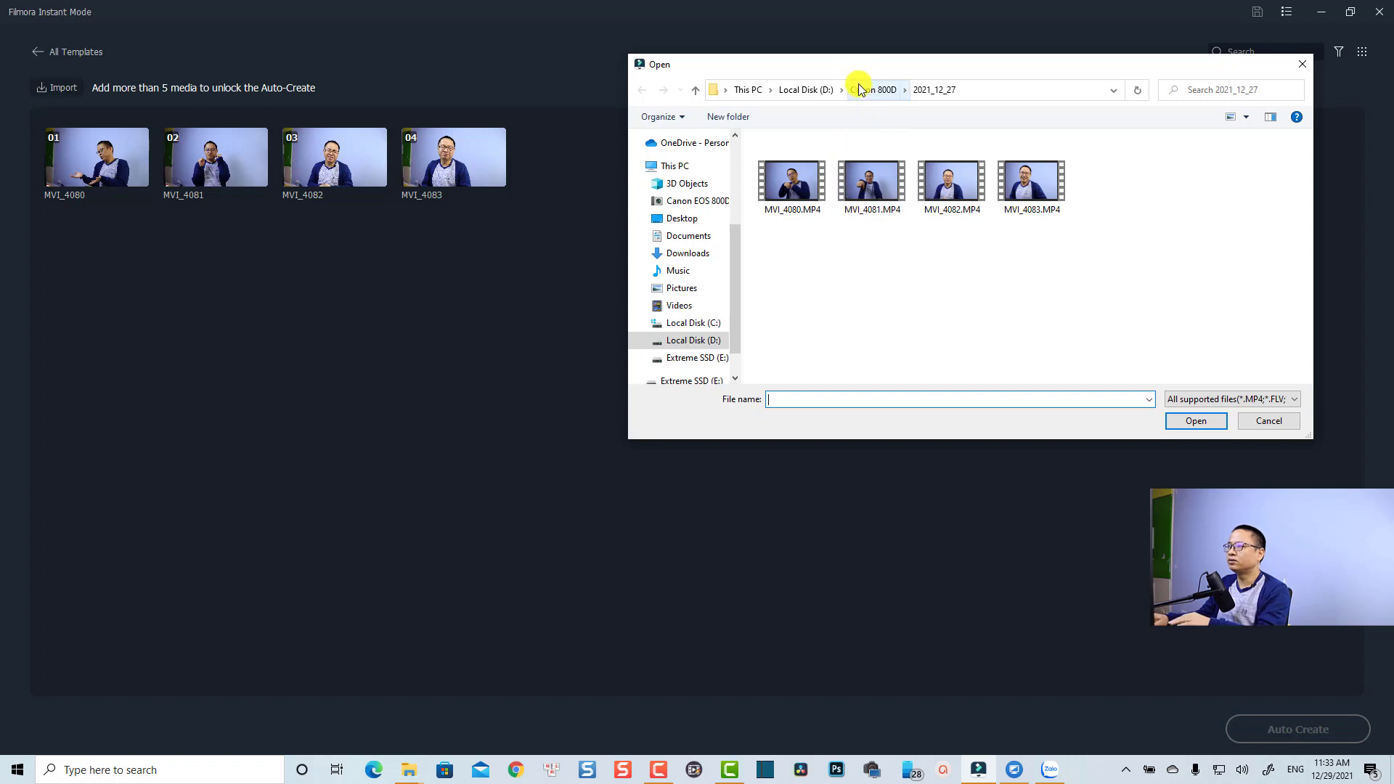
left_click(859, 89)
double_click(815, 209)
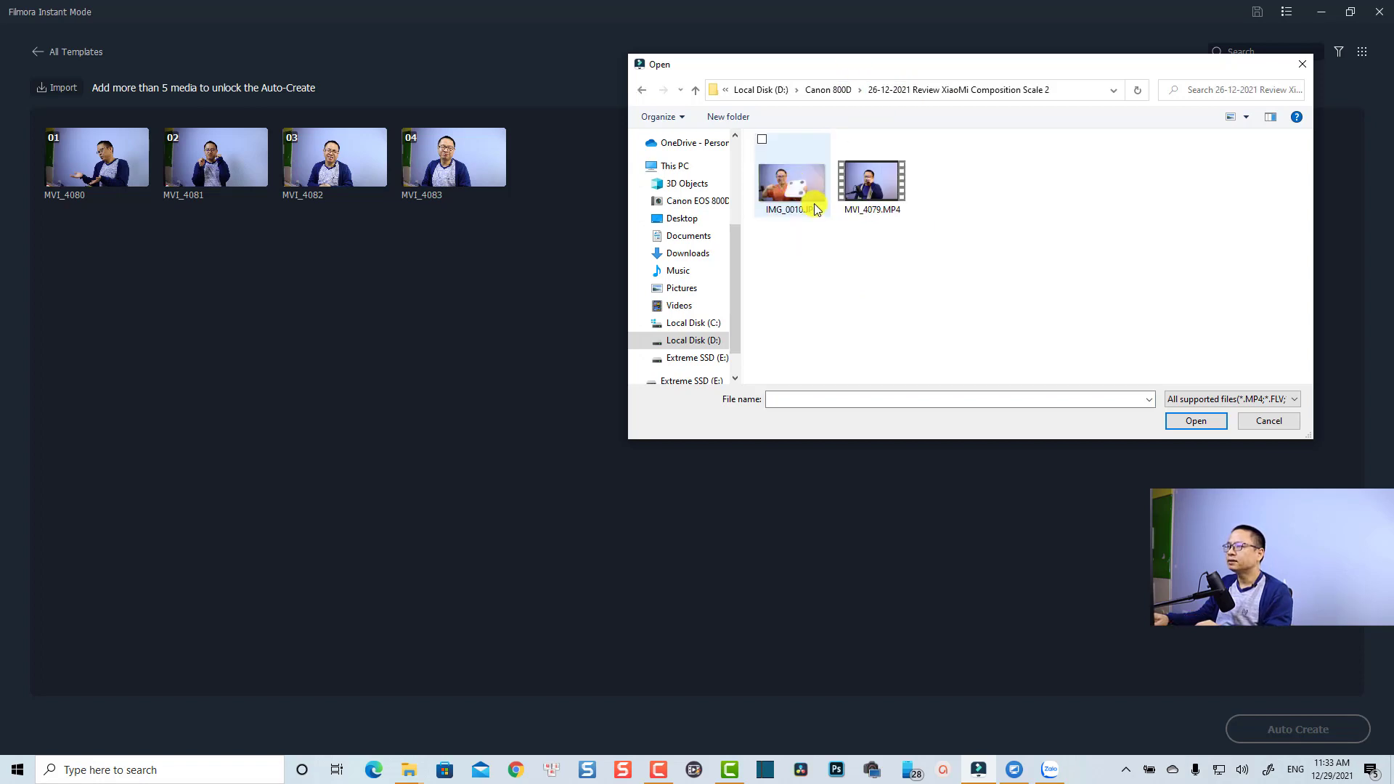
key("ctrl+a")
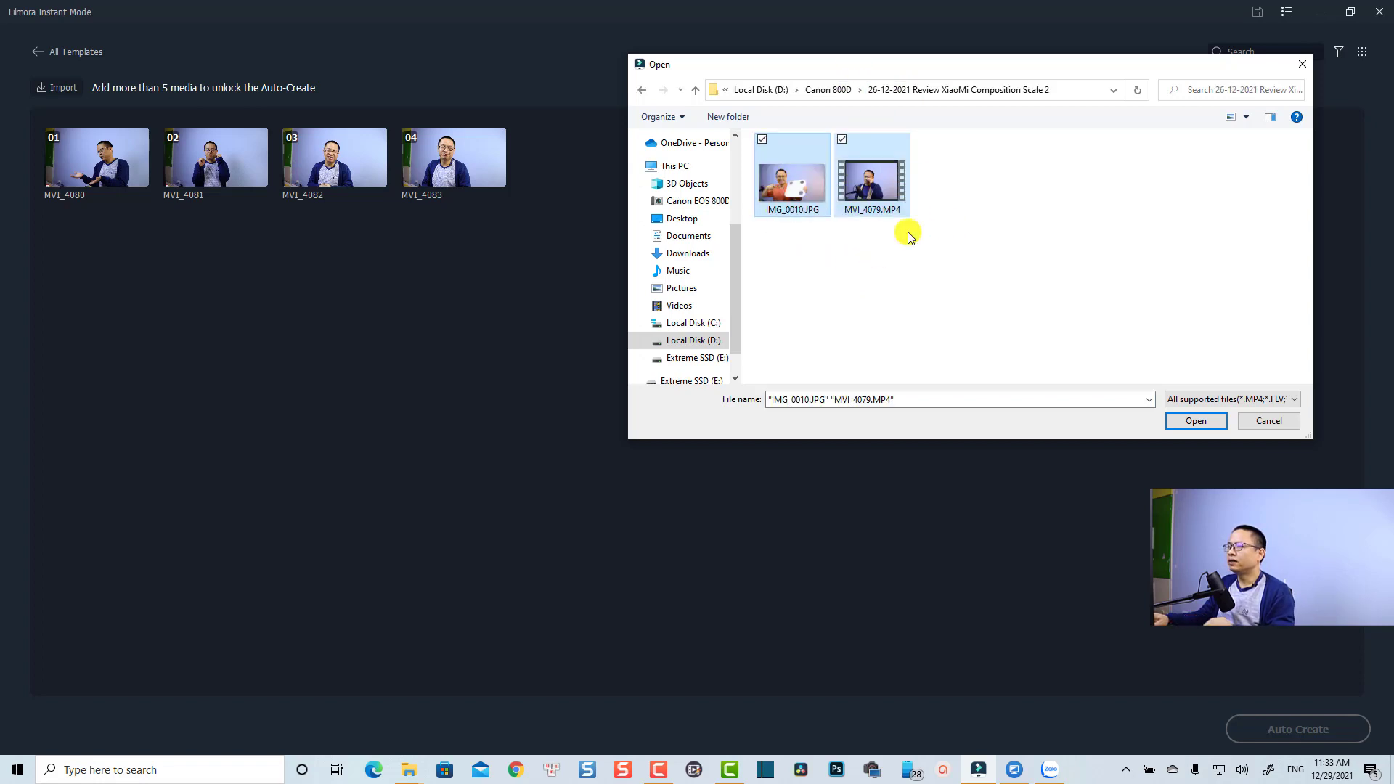
left_click(1196, 420)
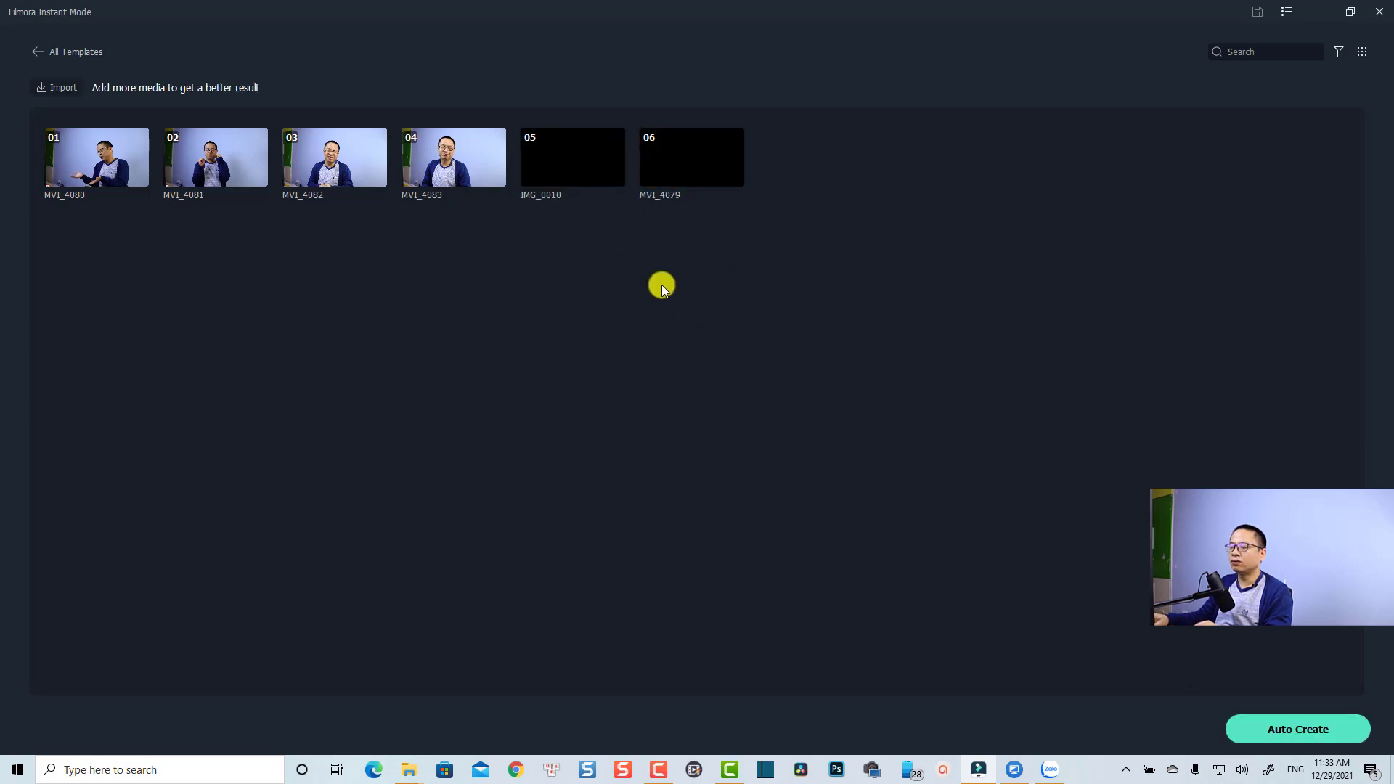
left_click(1294, 733)
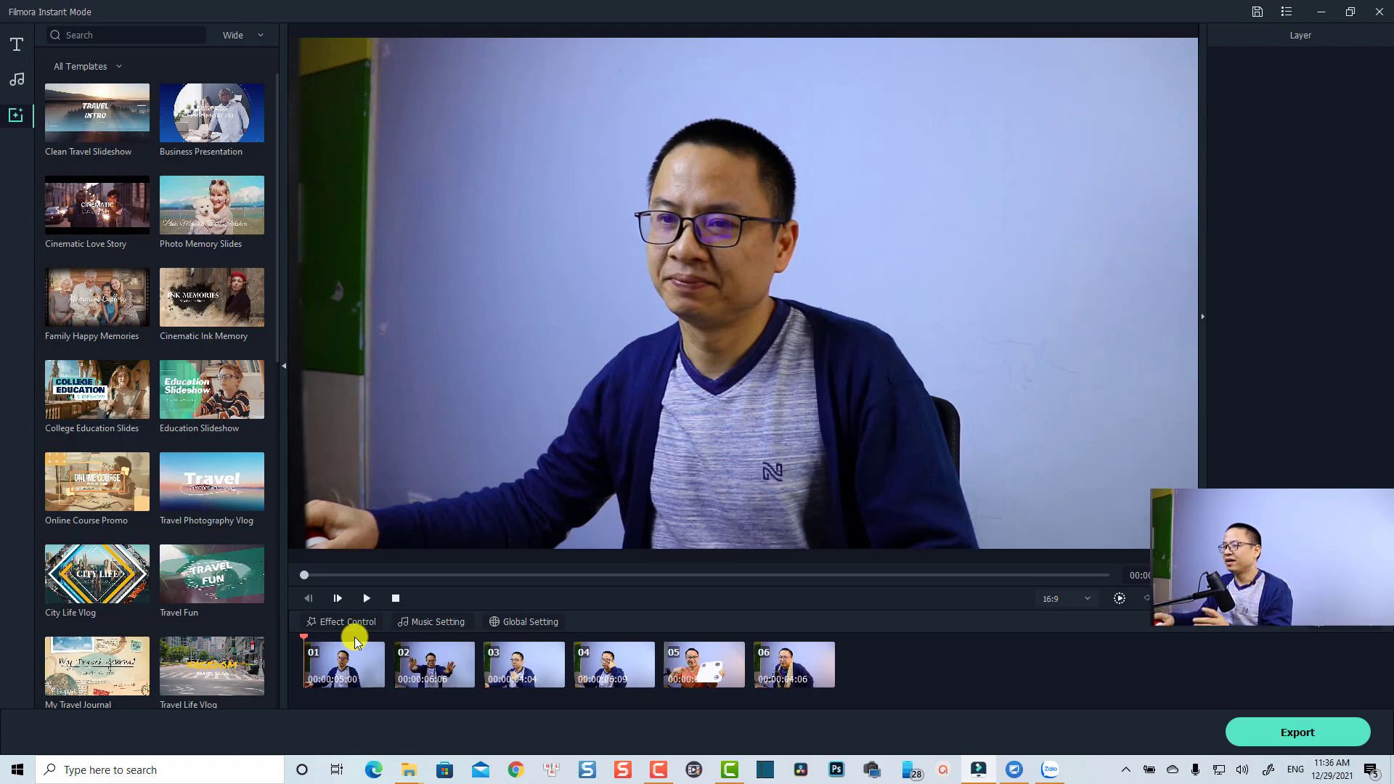
Step: Jump to the first clip and select the title card's PRESENTATION text layer
mouse_move(512, 665)
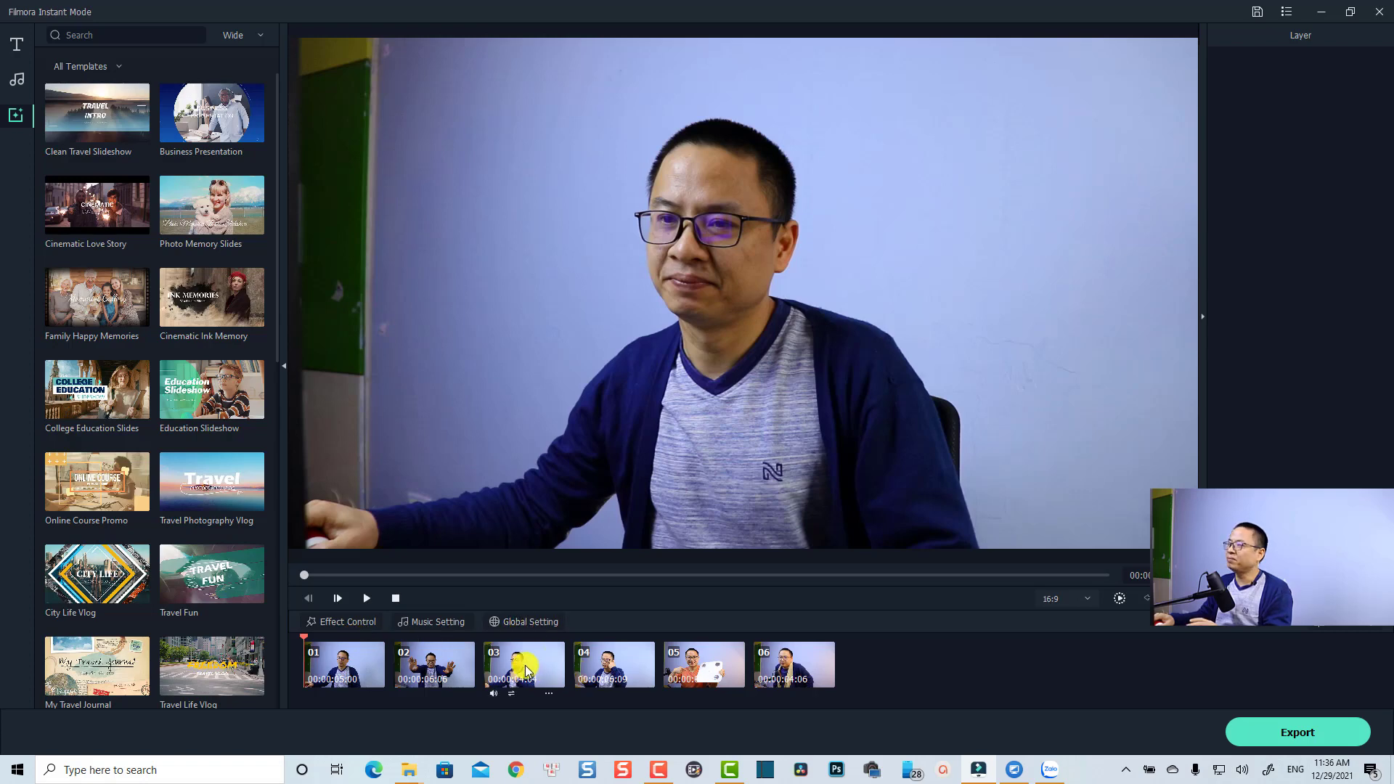
left_click(378, 662)
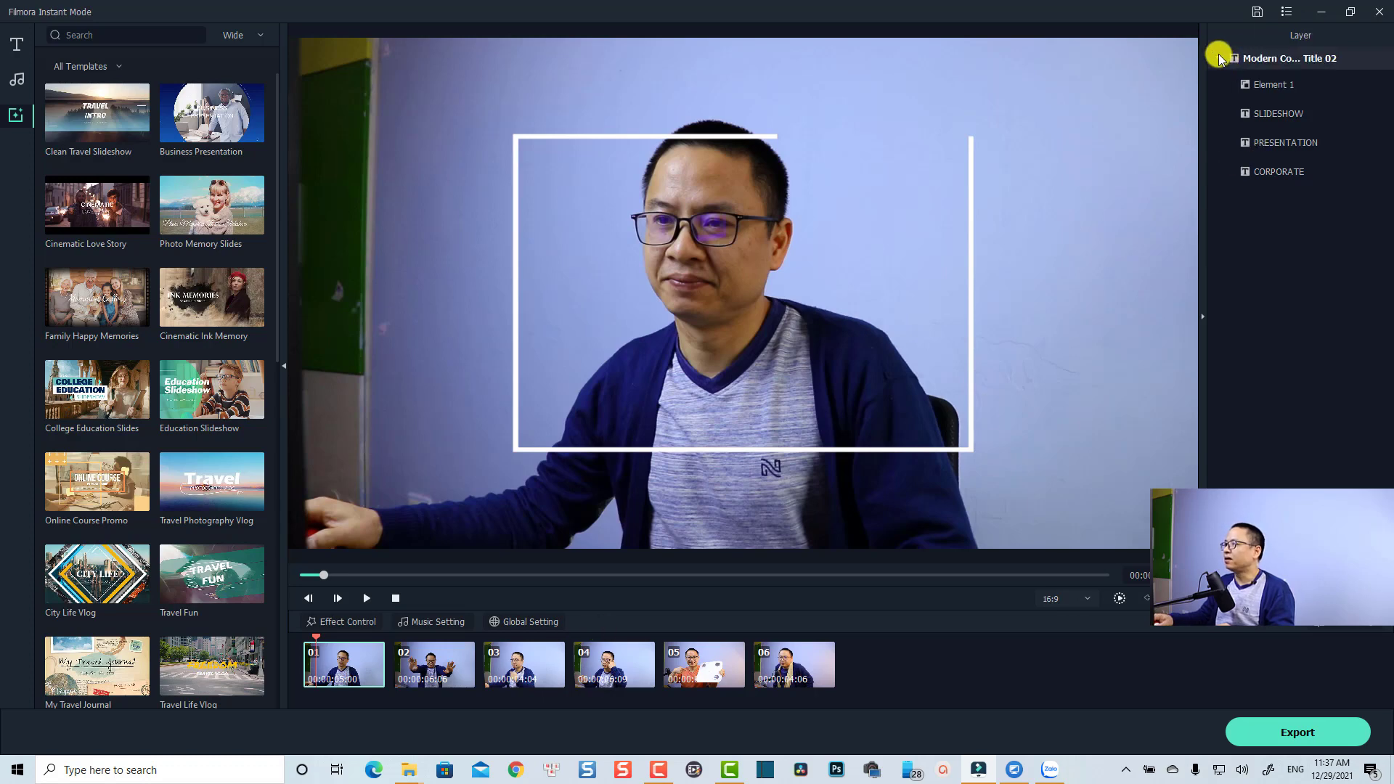
left_click(1260, 85)
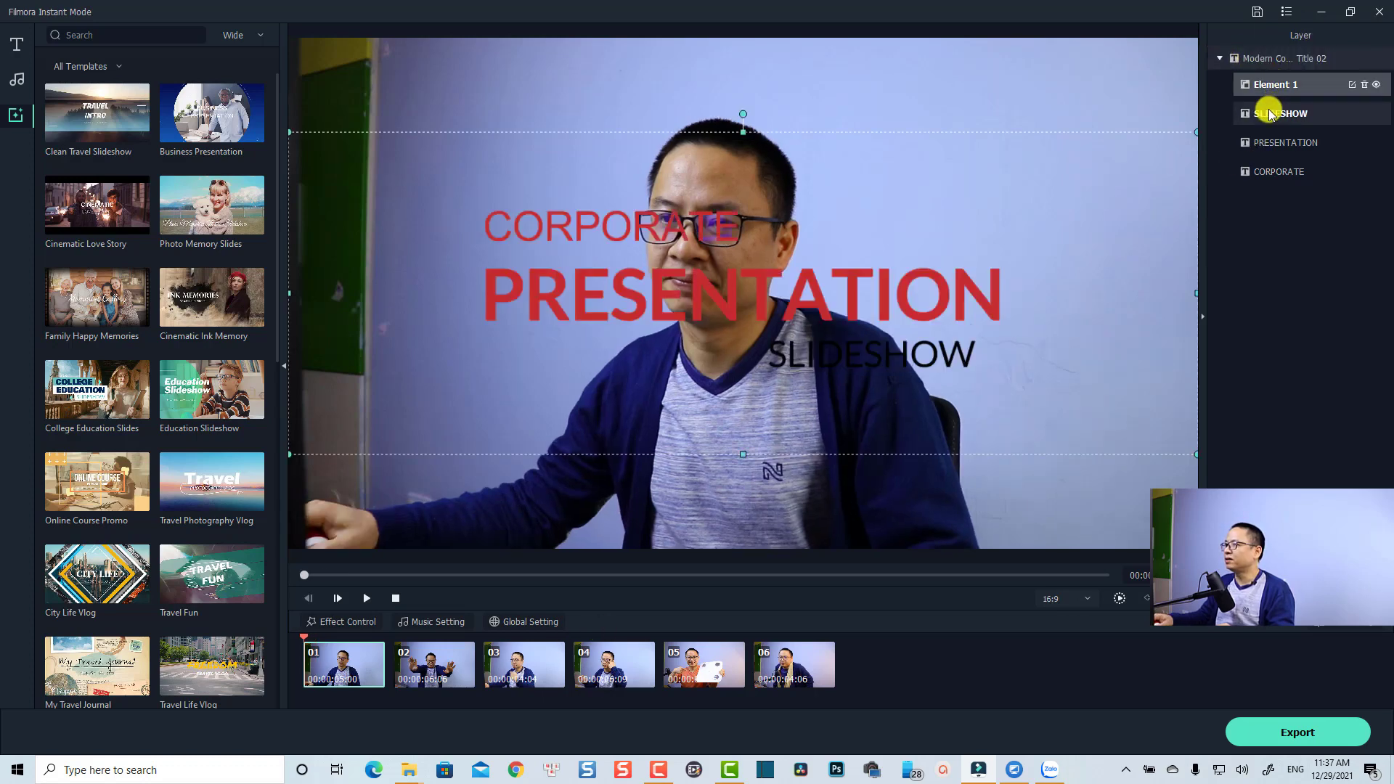
left_click(1269, 115)
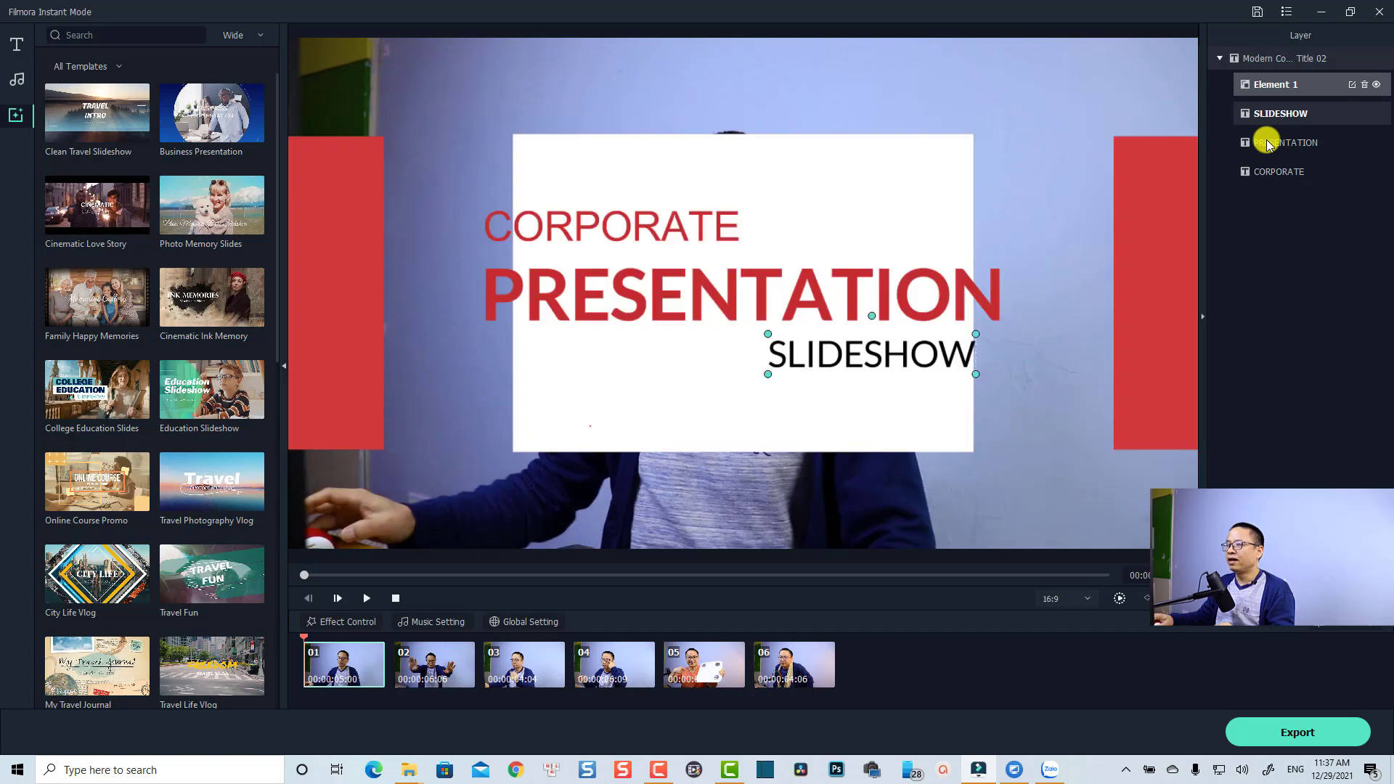
left_click(658, 284)
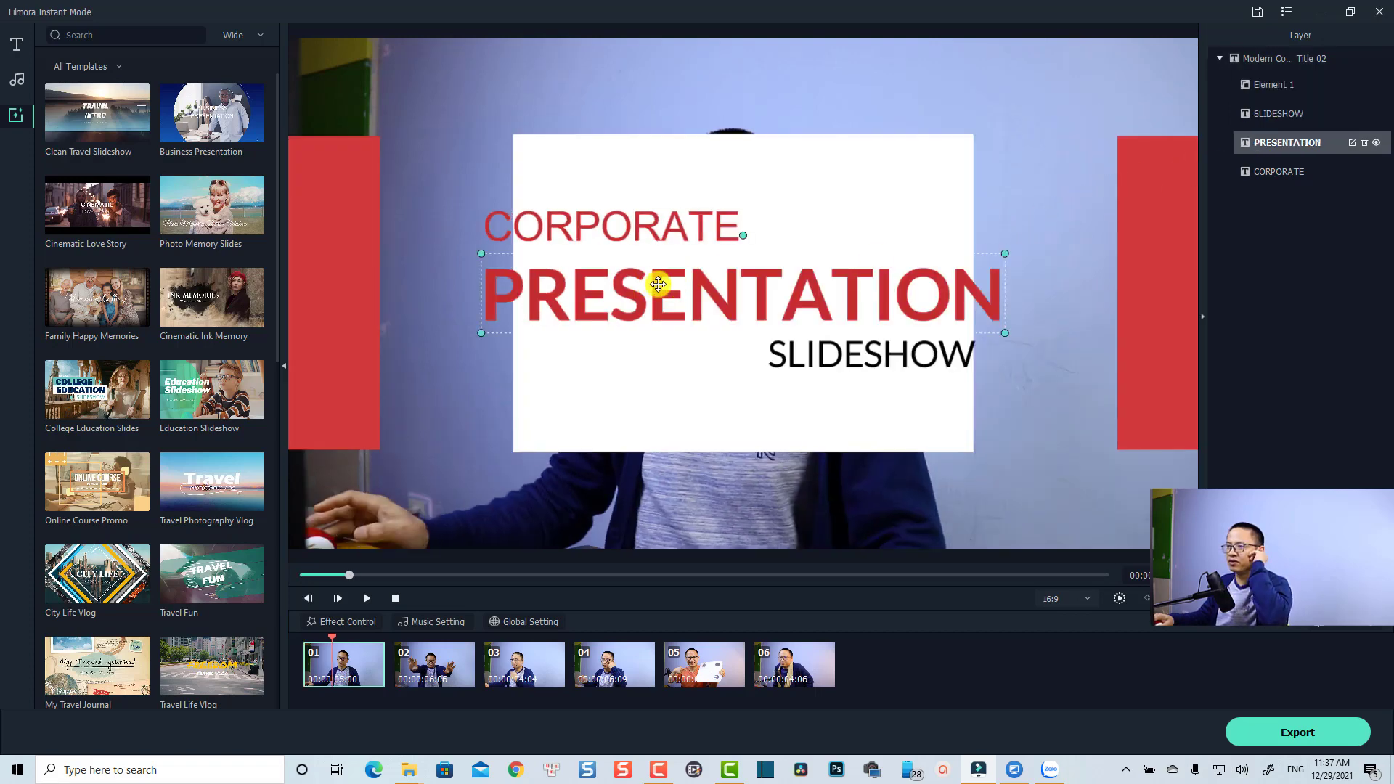
Step: Replace PRESENTATION with the presenter's full name, correcting the misspelled ending
double_click(658, 284)
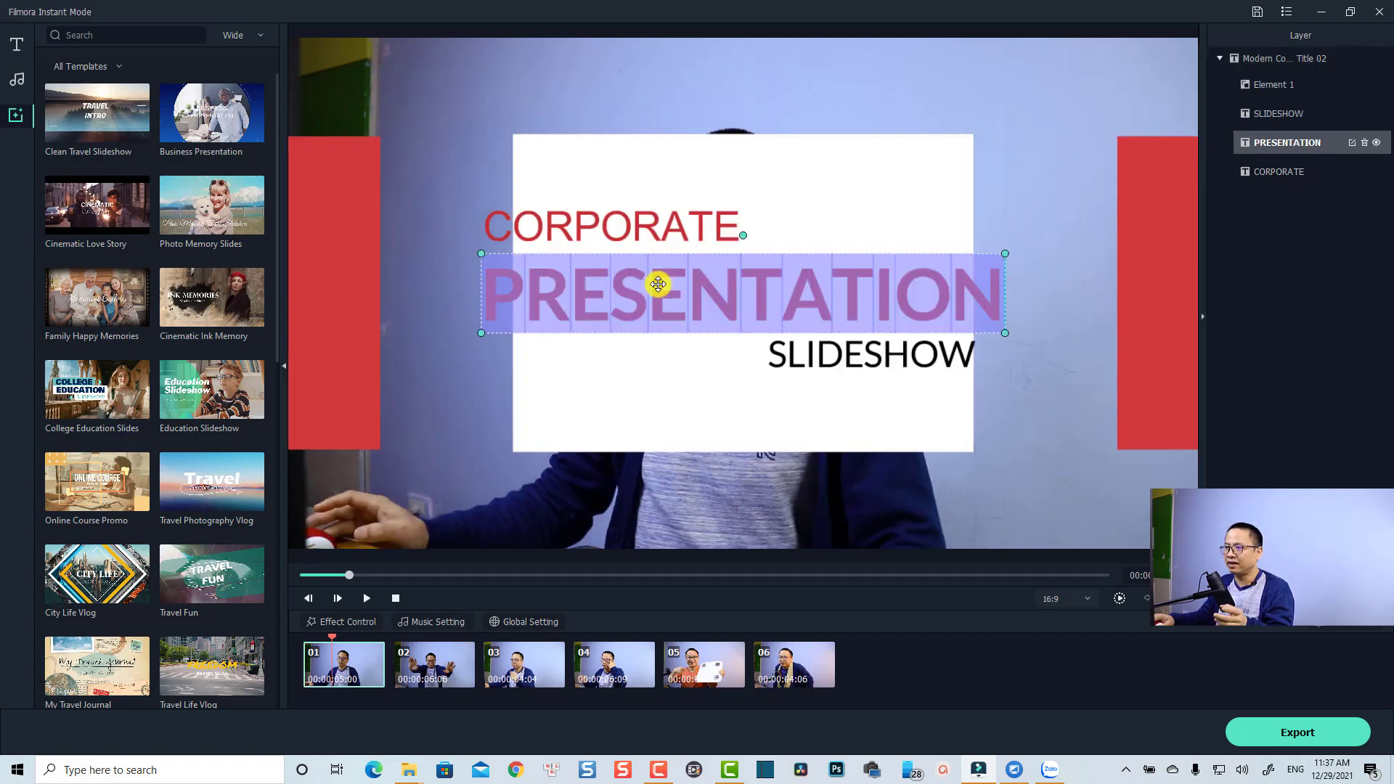
type("JACKY")
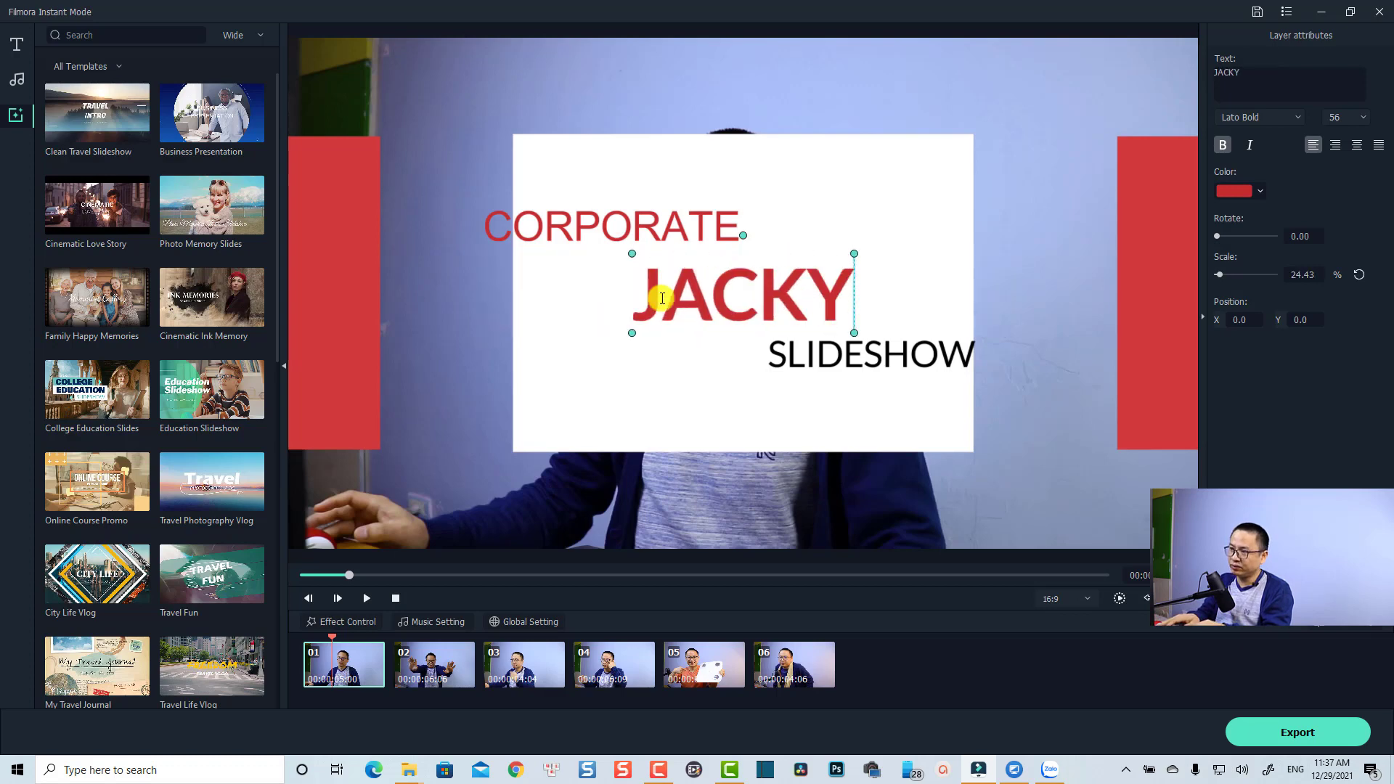
type(" NGUE")
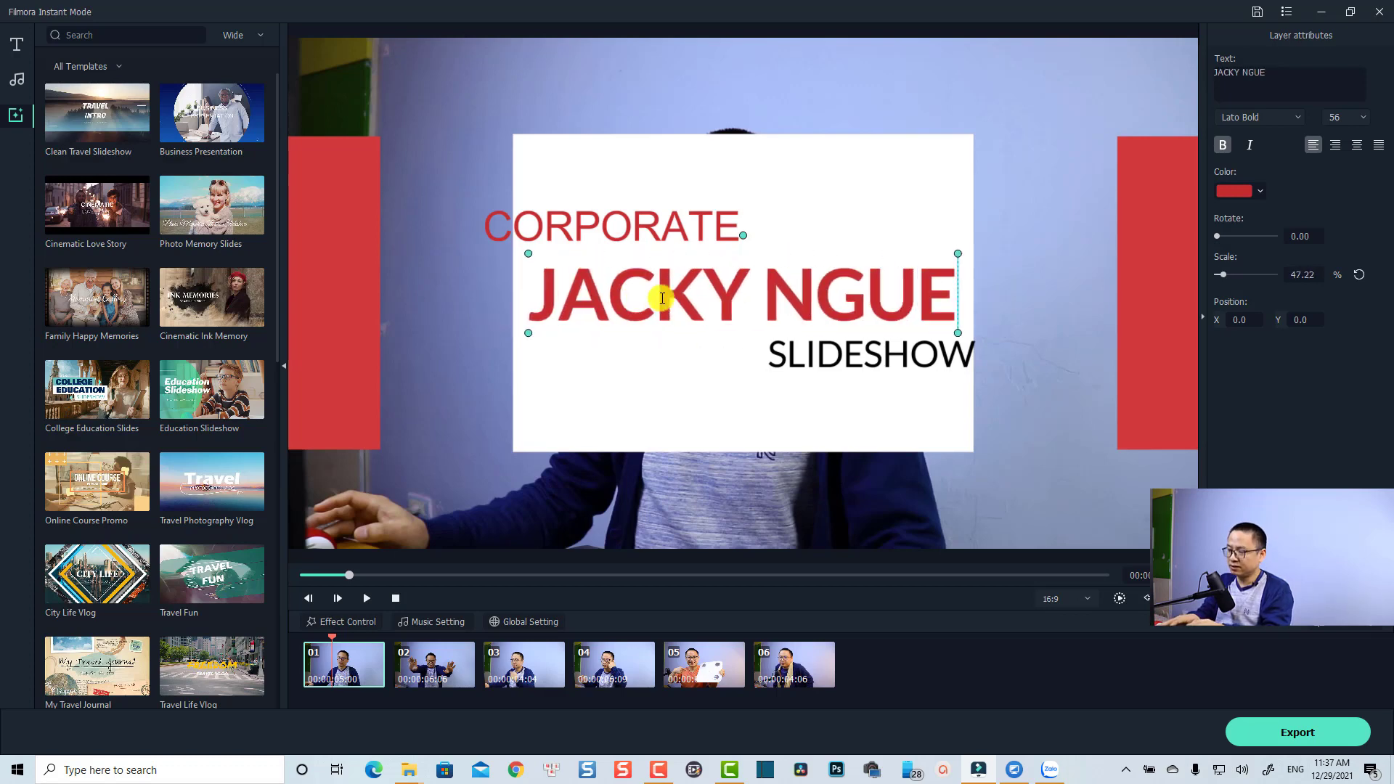
key("BackSpace")
type("YEN")
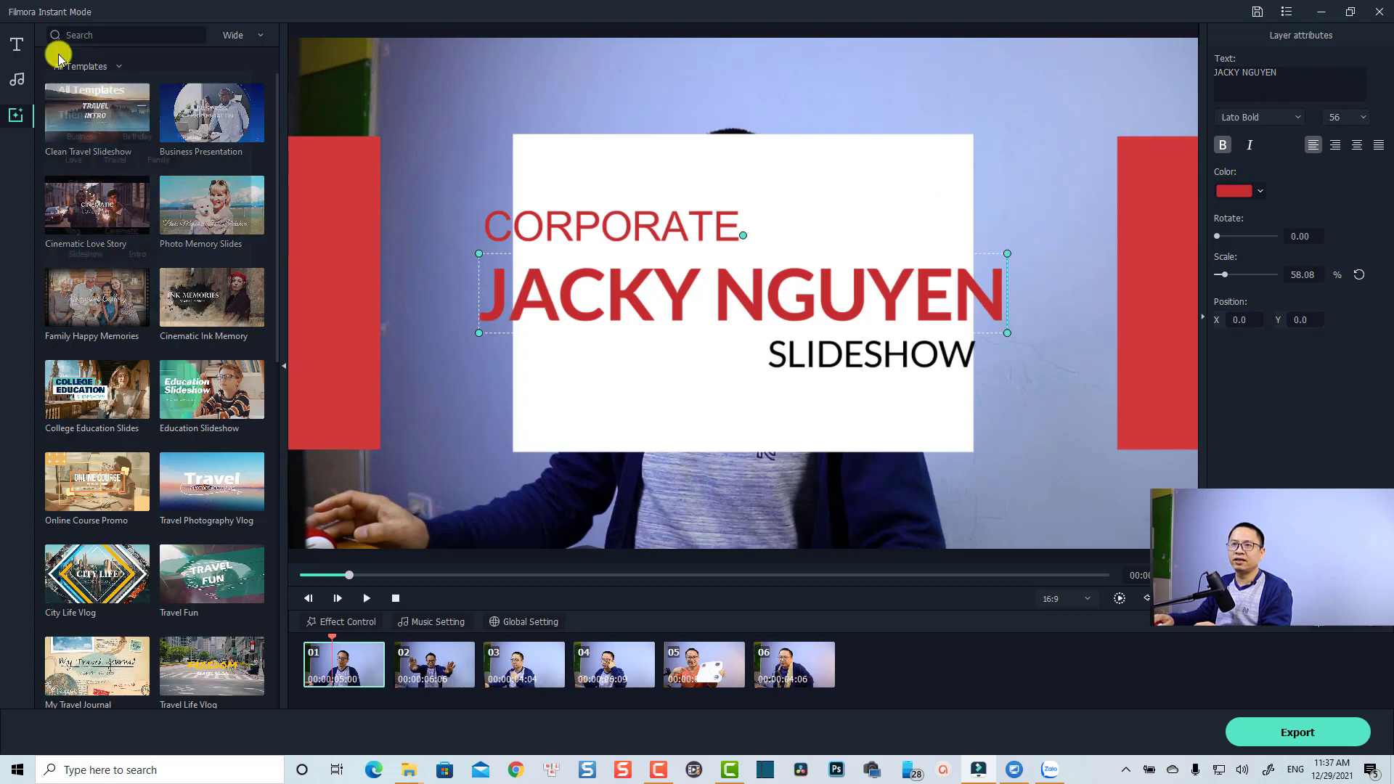
Step: Browse All Titles and the music library, return to Templates, and open the main menu
left_click(14, 49)
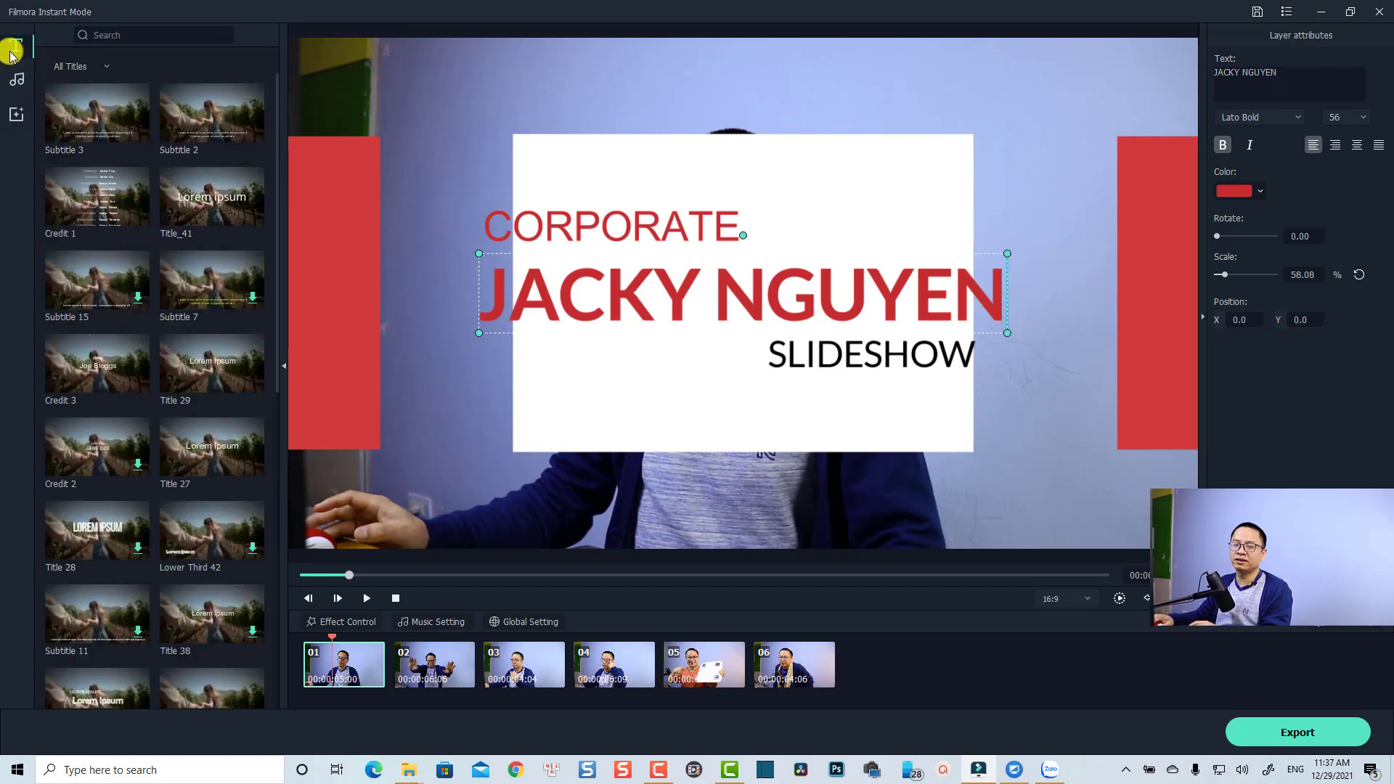
left_click(86, 67)
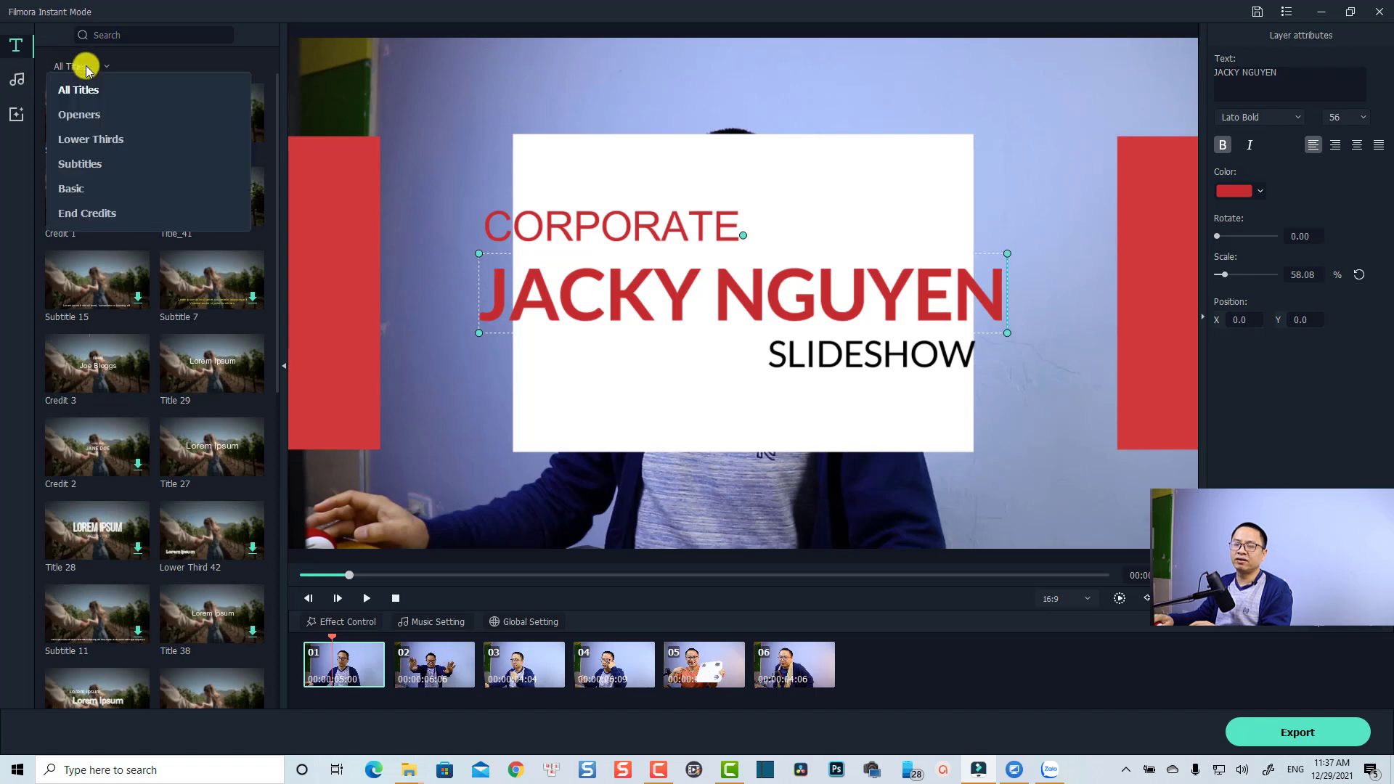
left_click(41, 75)
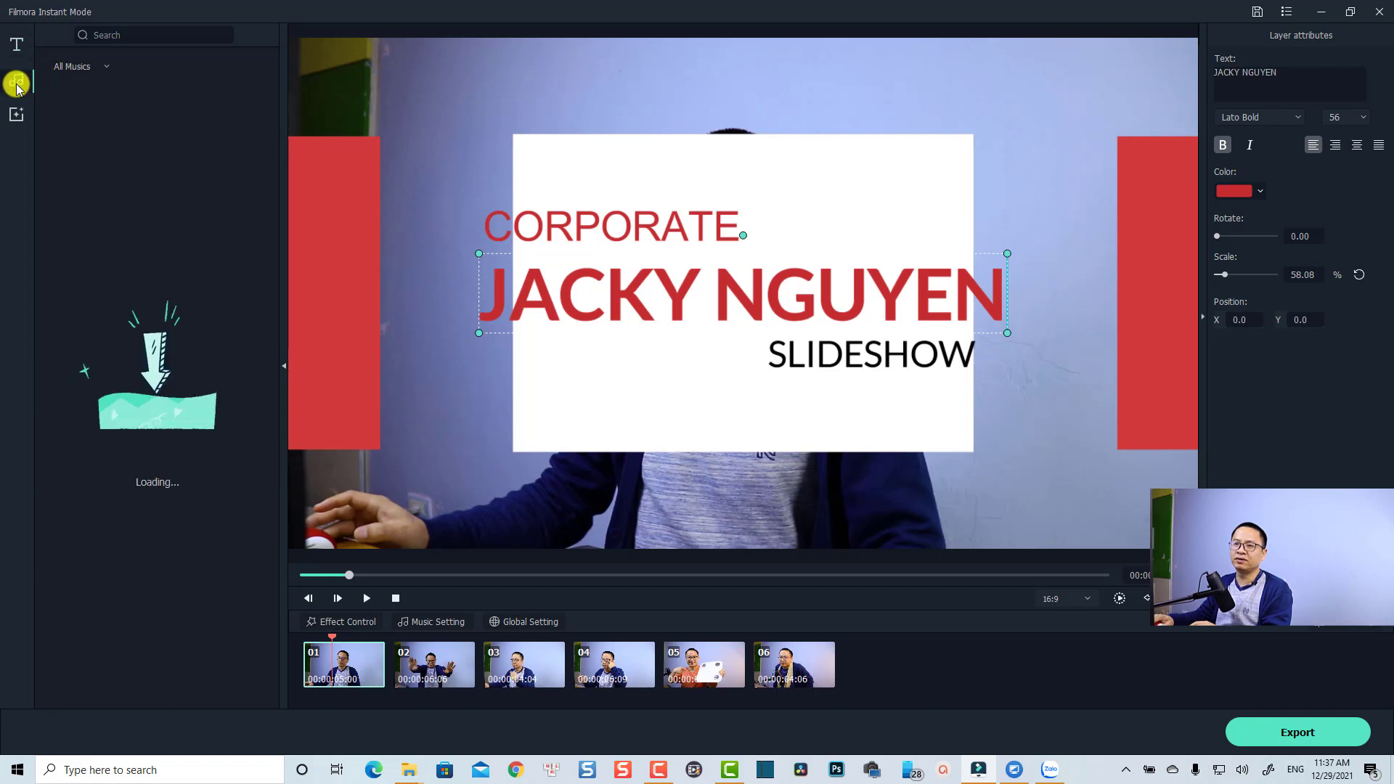
left_click(16, 117)
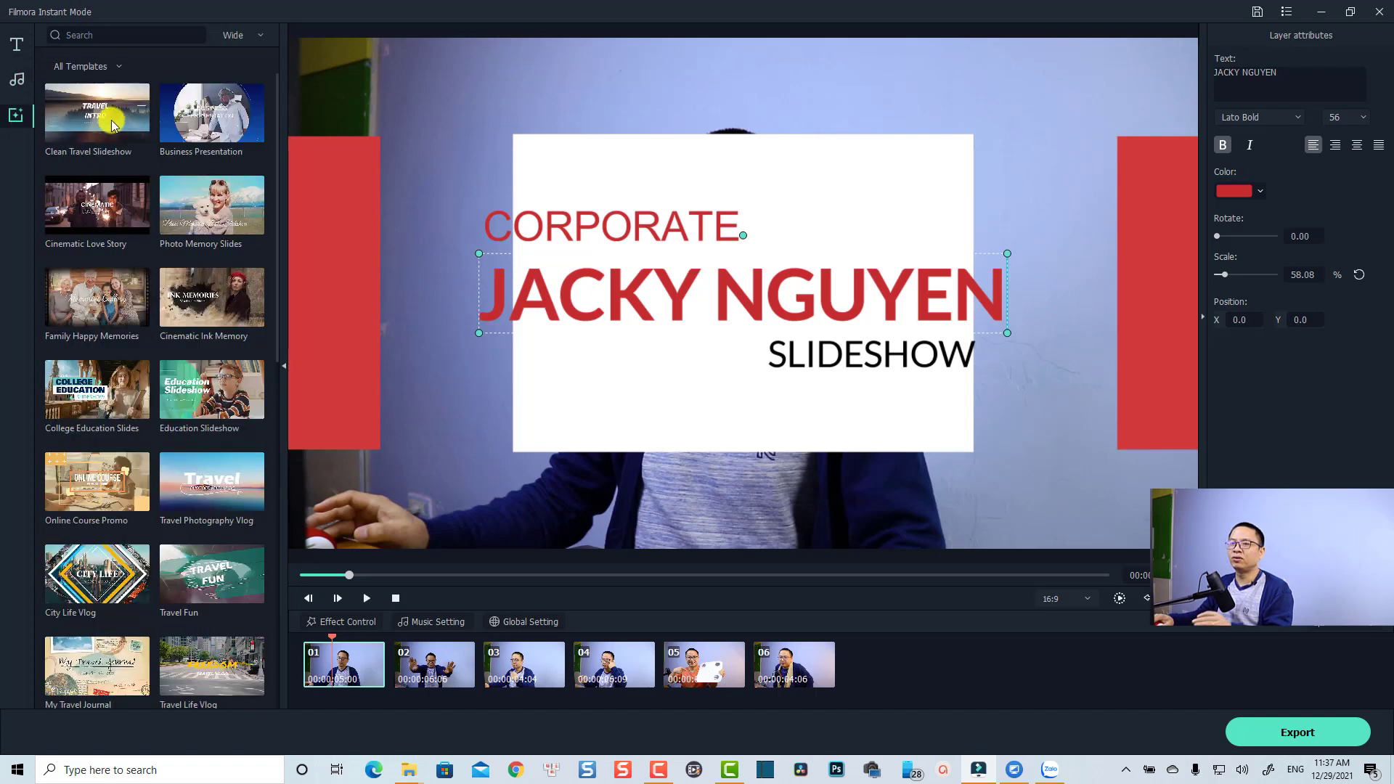
mouse_move(142, 198)
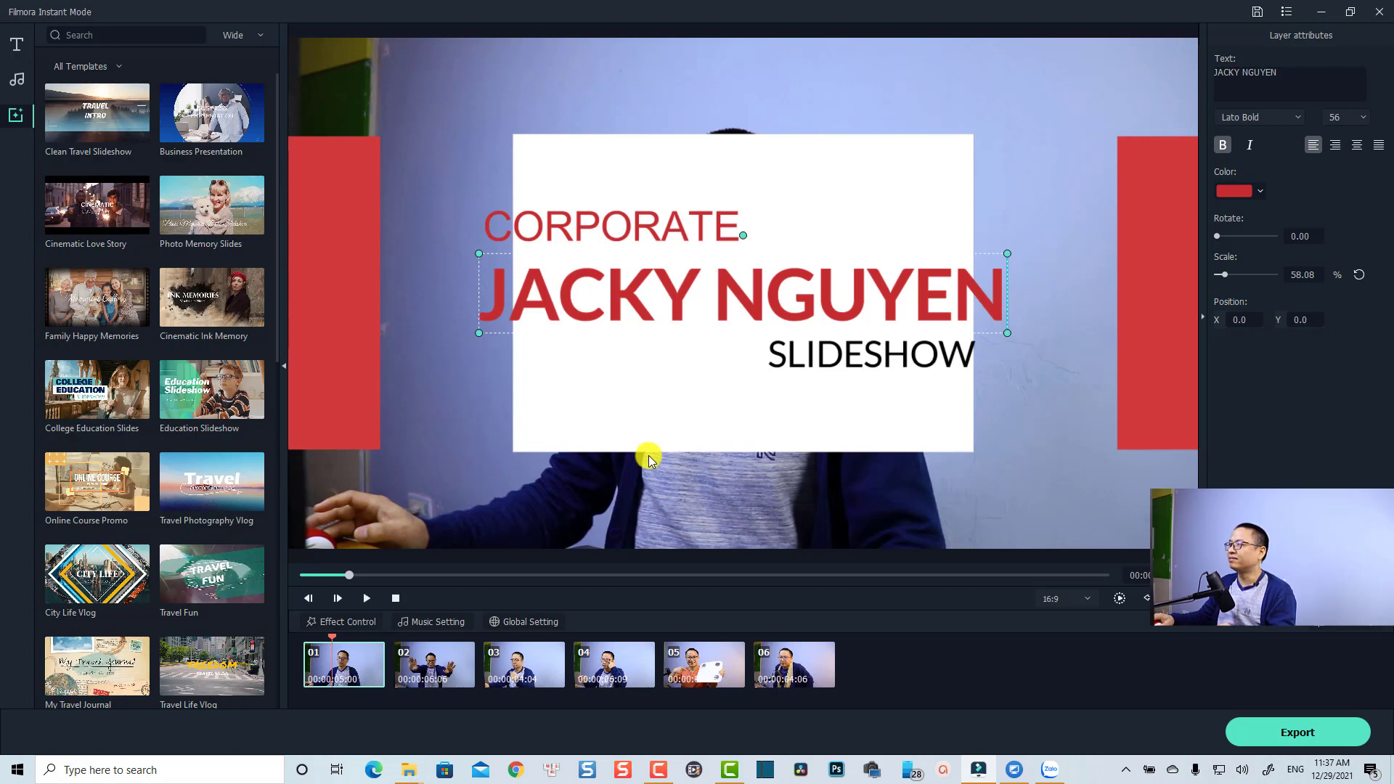
left_click(1287, 12)
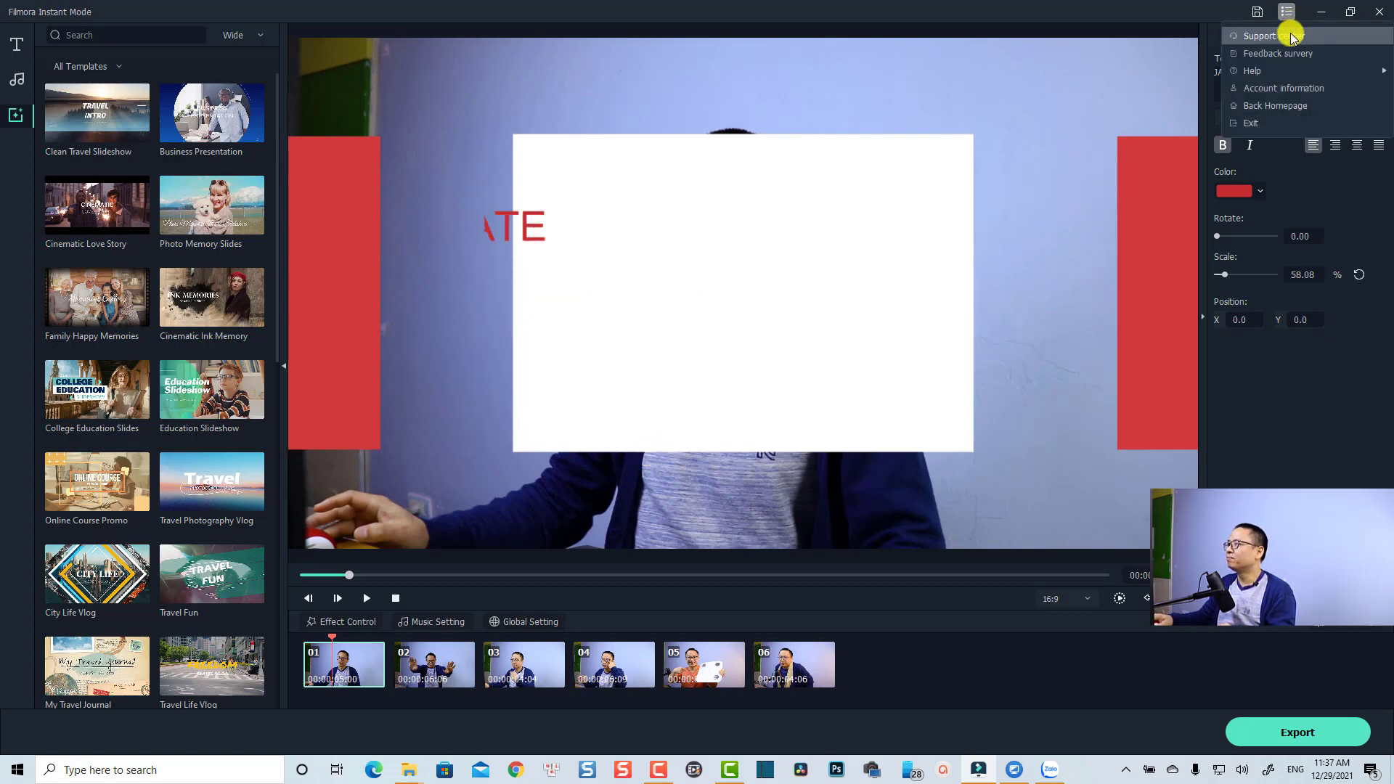
Step: Return to the homepage, saving the project as 'Example instant video'
left_click(1254, 122)
left_click(732, 384)
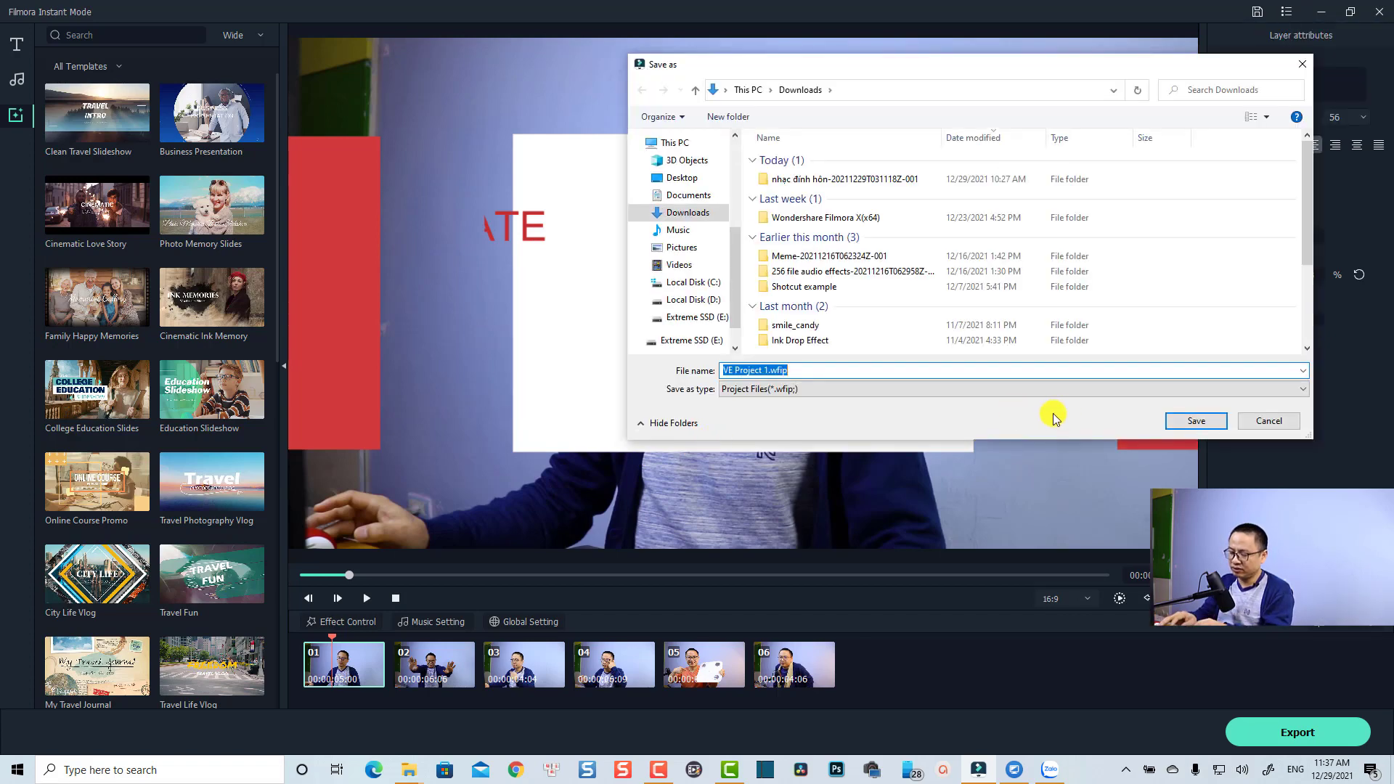
type("Exa")
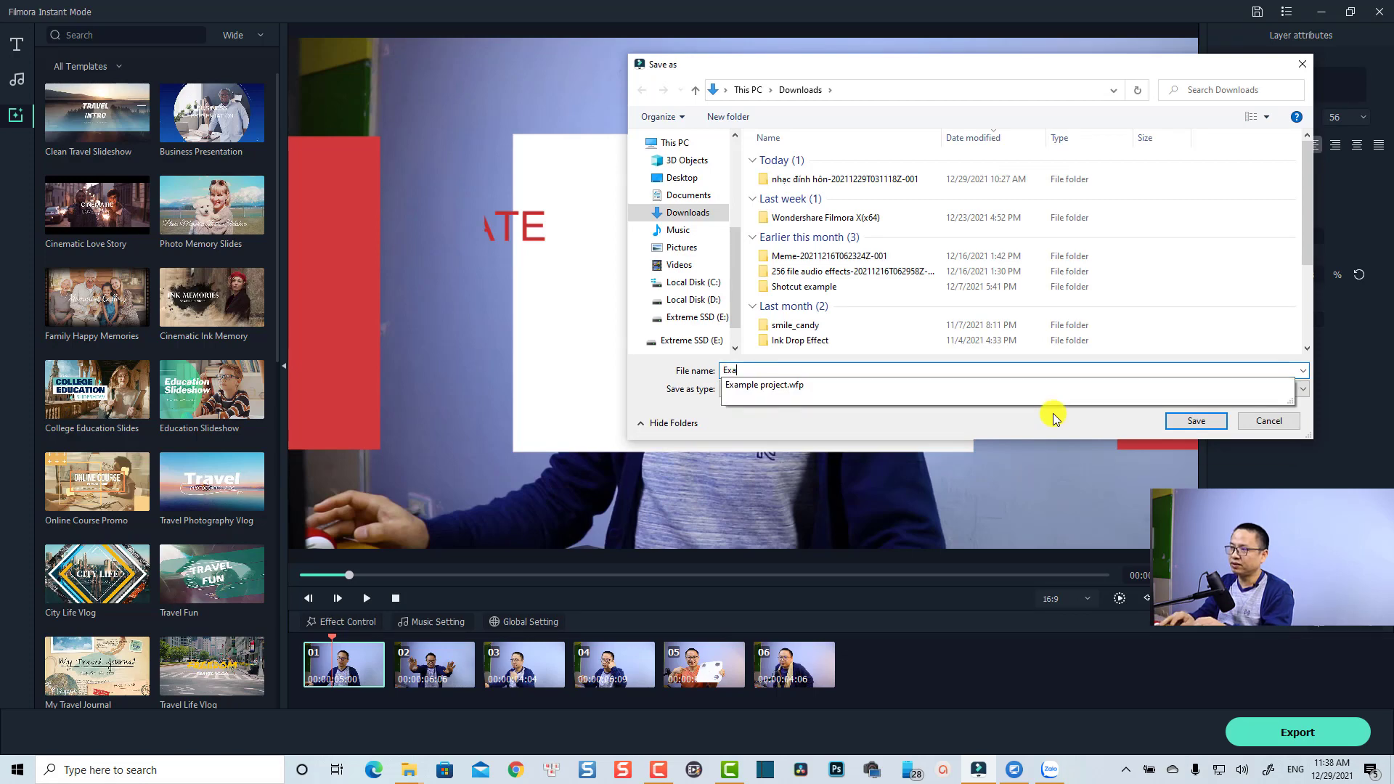
type("mple instant video")
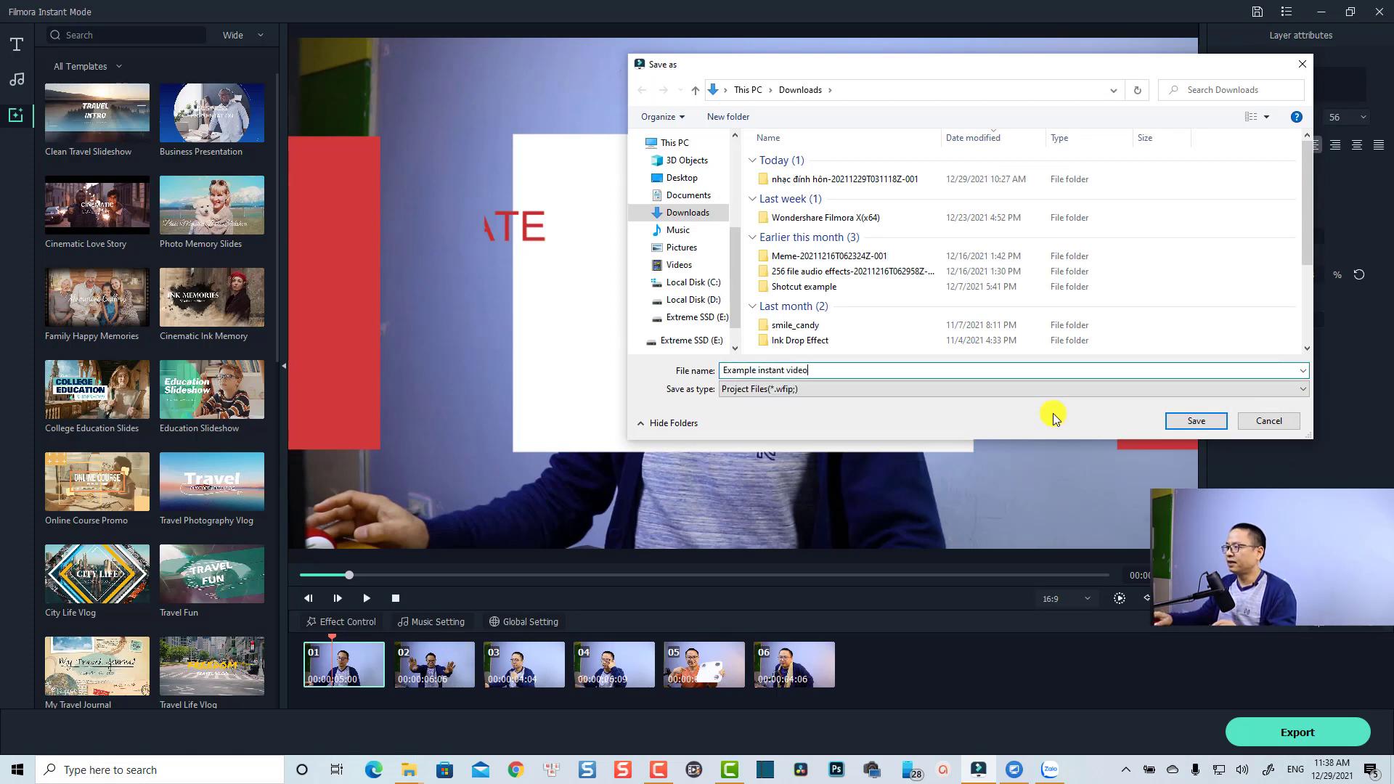
left_click(1183, 421)
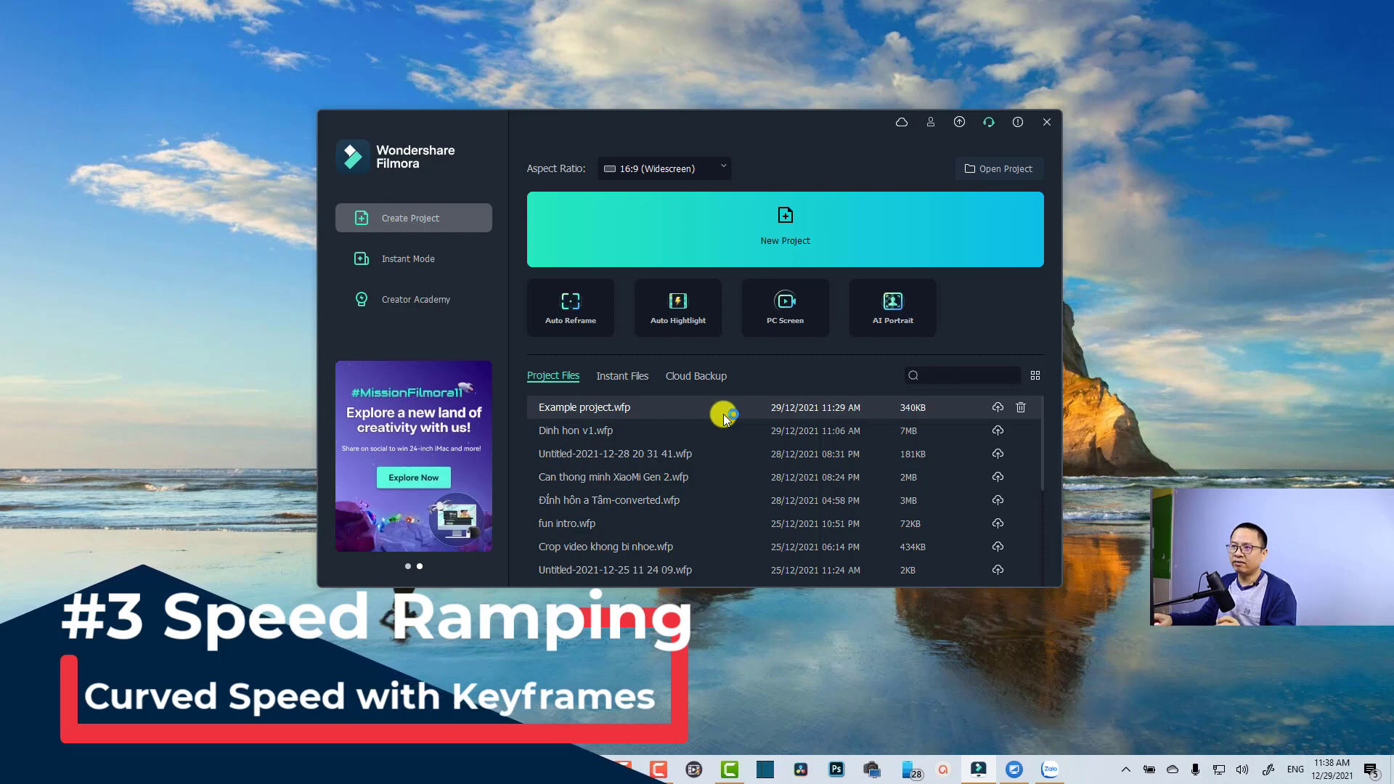
Step: Open Example project.wfp in the editor, preview MVI_4081, and add it to the timeline
left_click(578, 411)
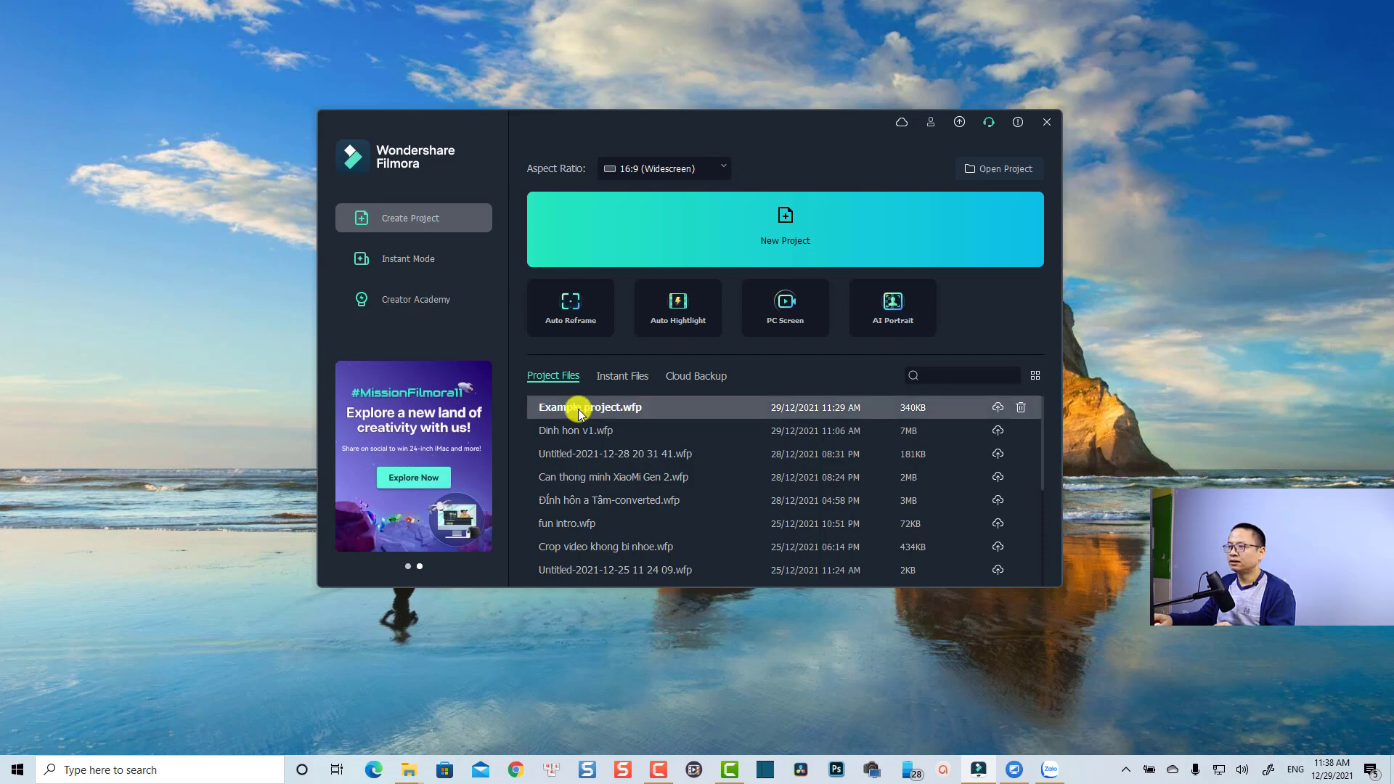
double_click(579, 410)
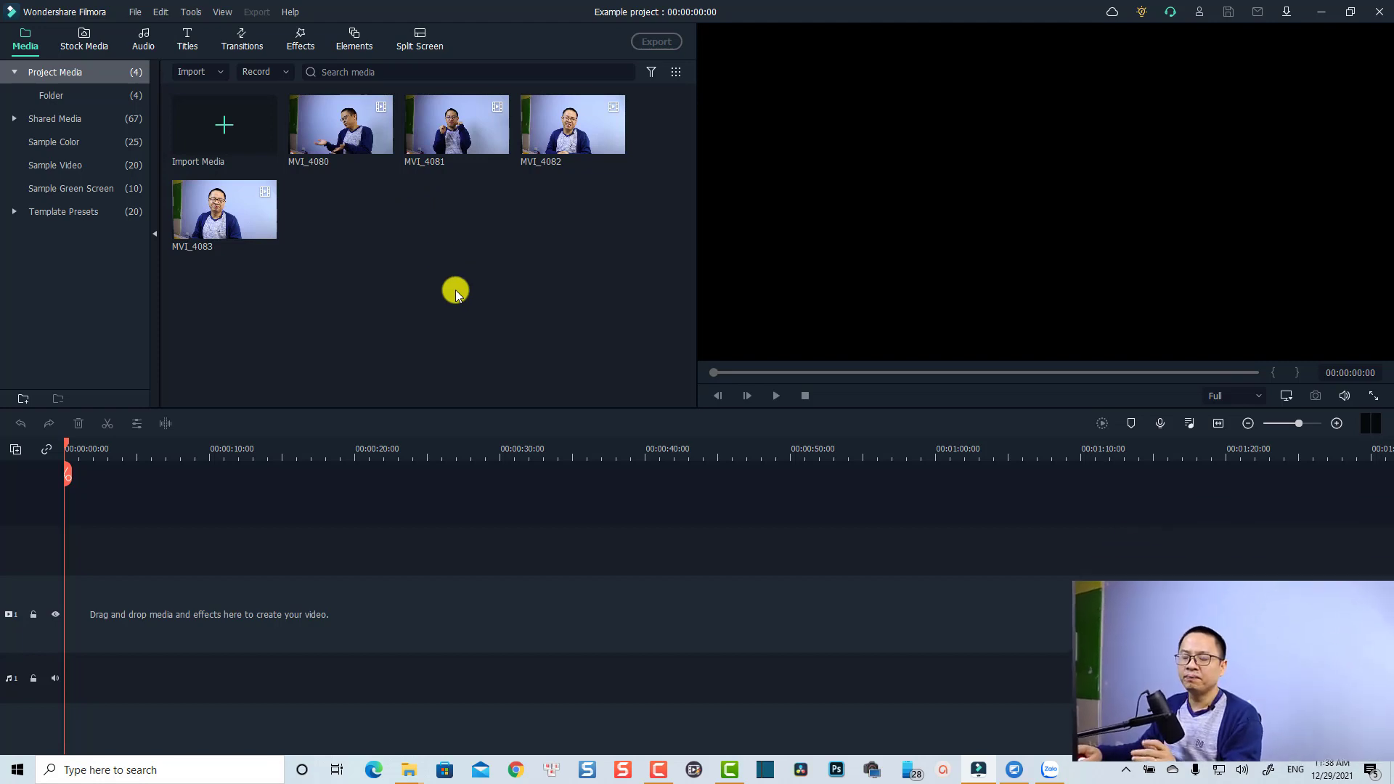
double_click(463, 149)
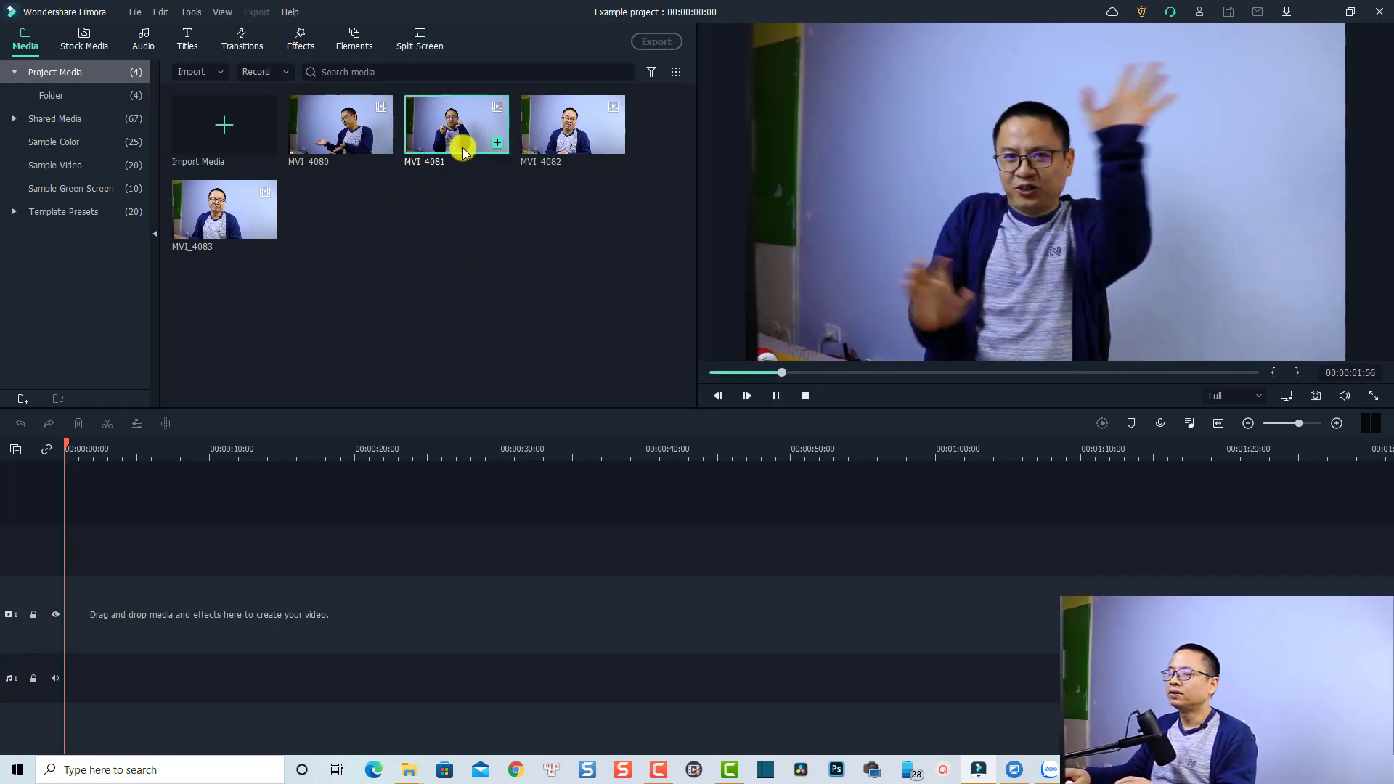
key("space")
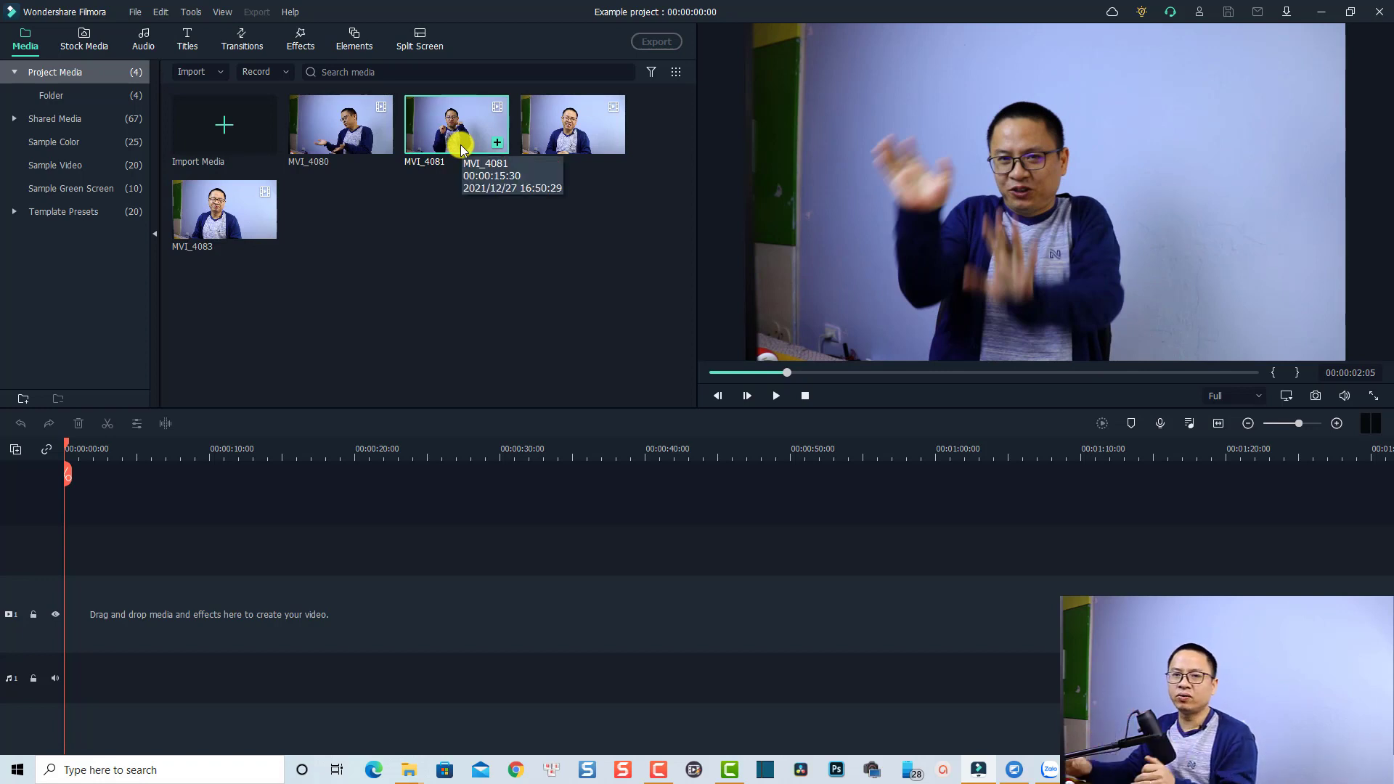
left_click(498, 146)
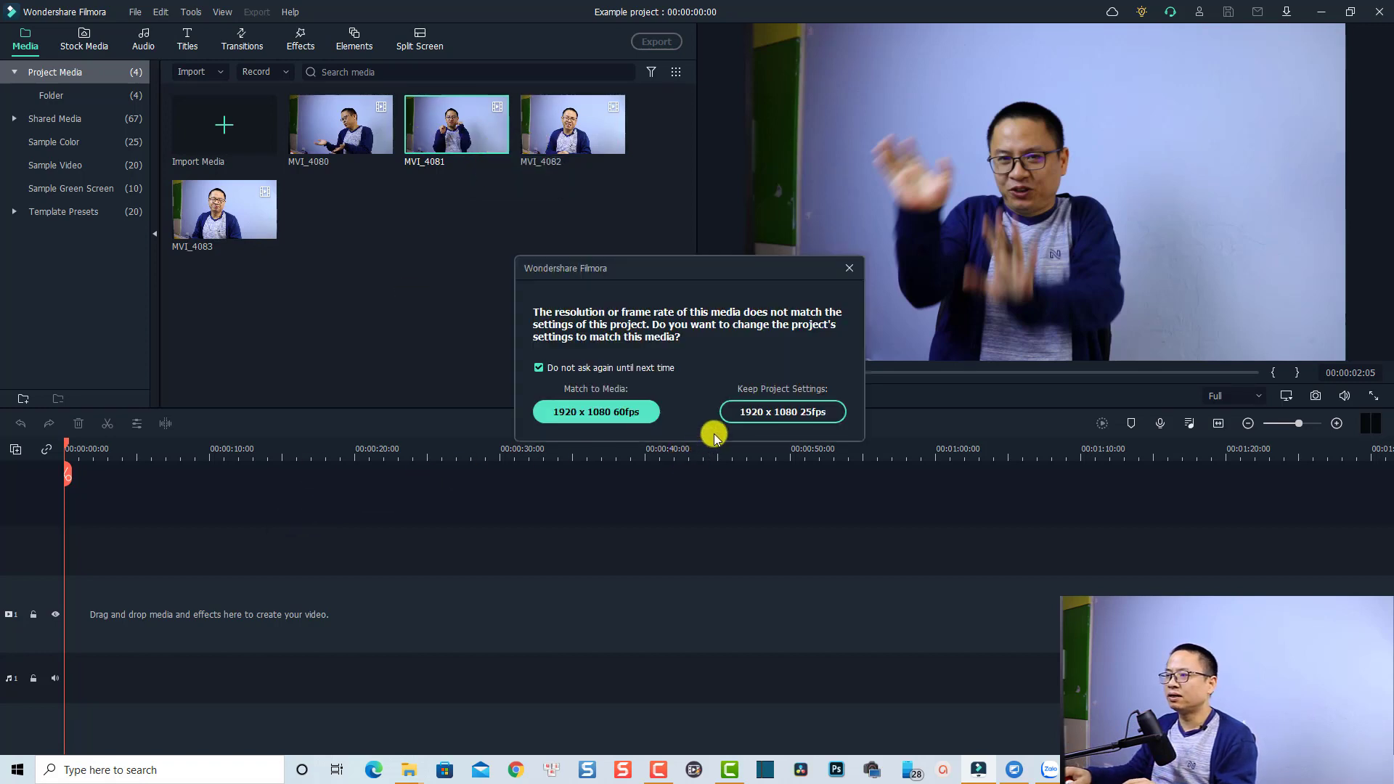
Step: Keep the current project settings, then change the project frame rate to 24 fps
left_click(755, 413)
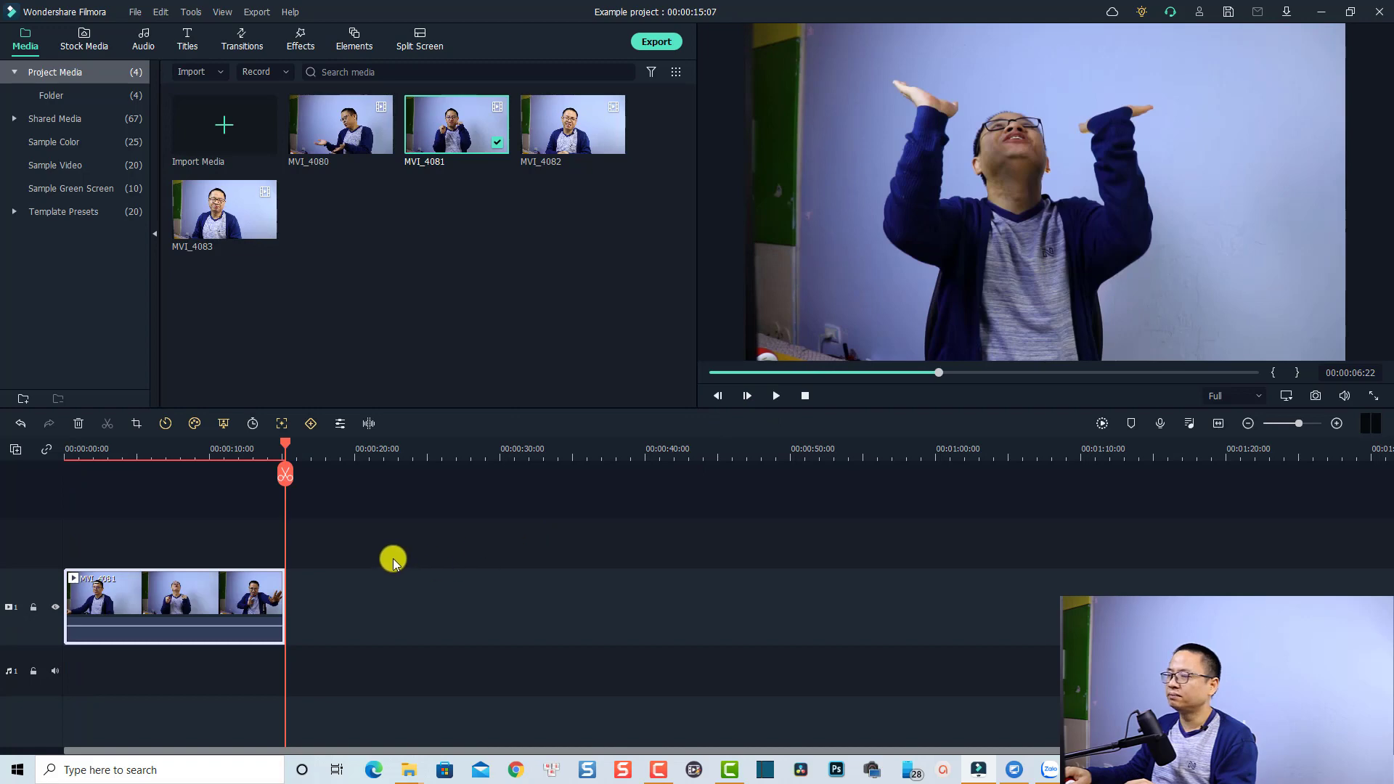
left_click(1286, 396)
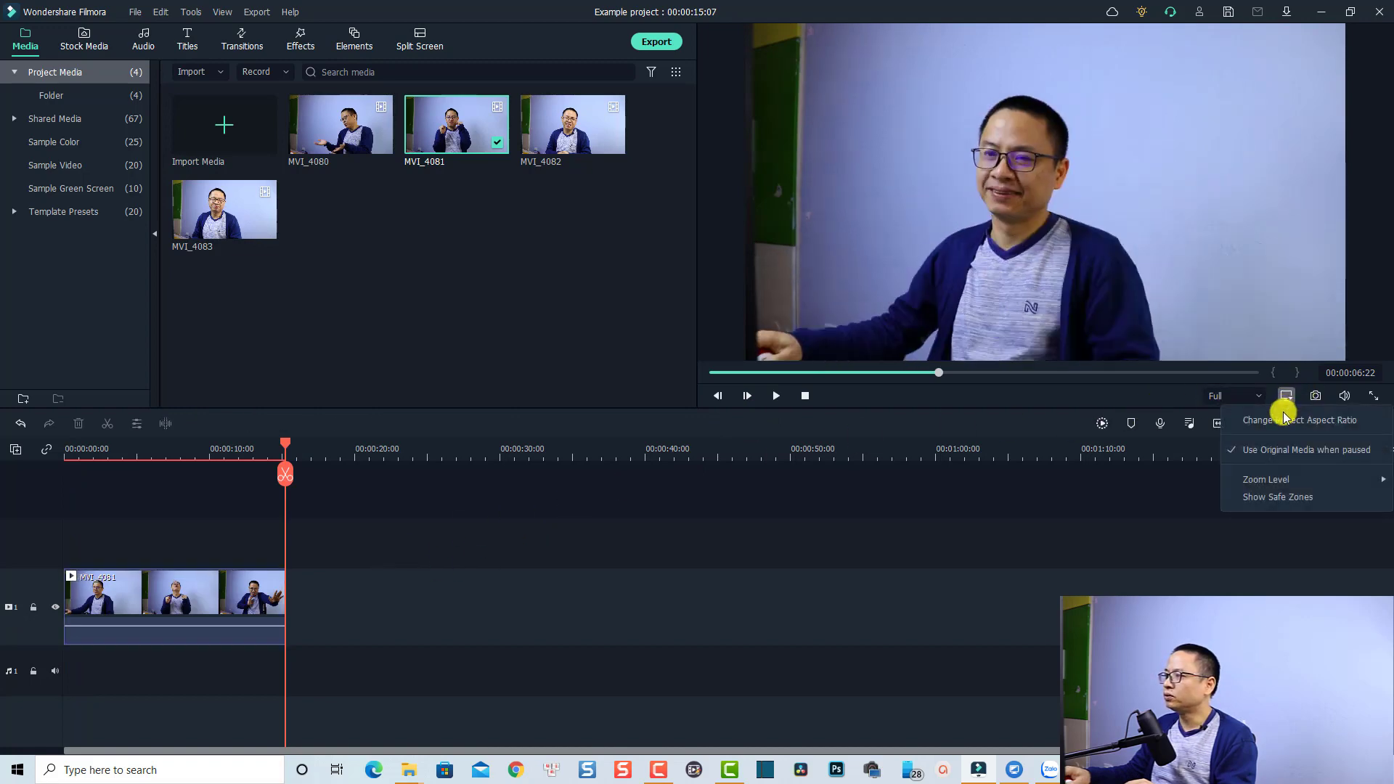
left_click(1283, 414)
left_click(741, 376)
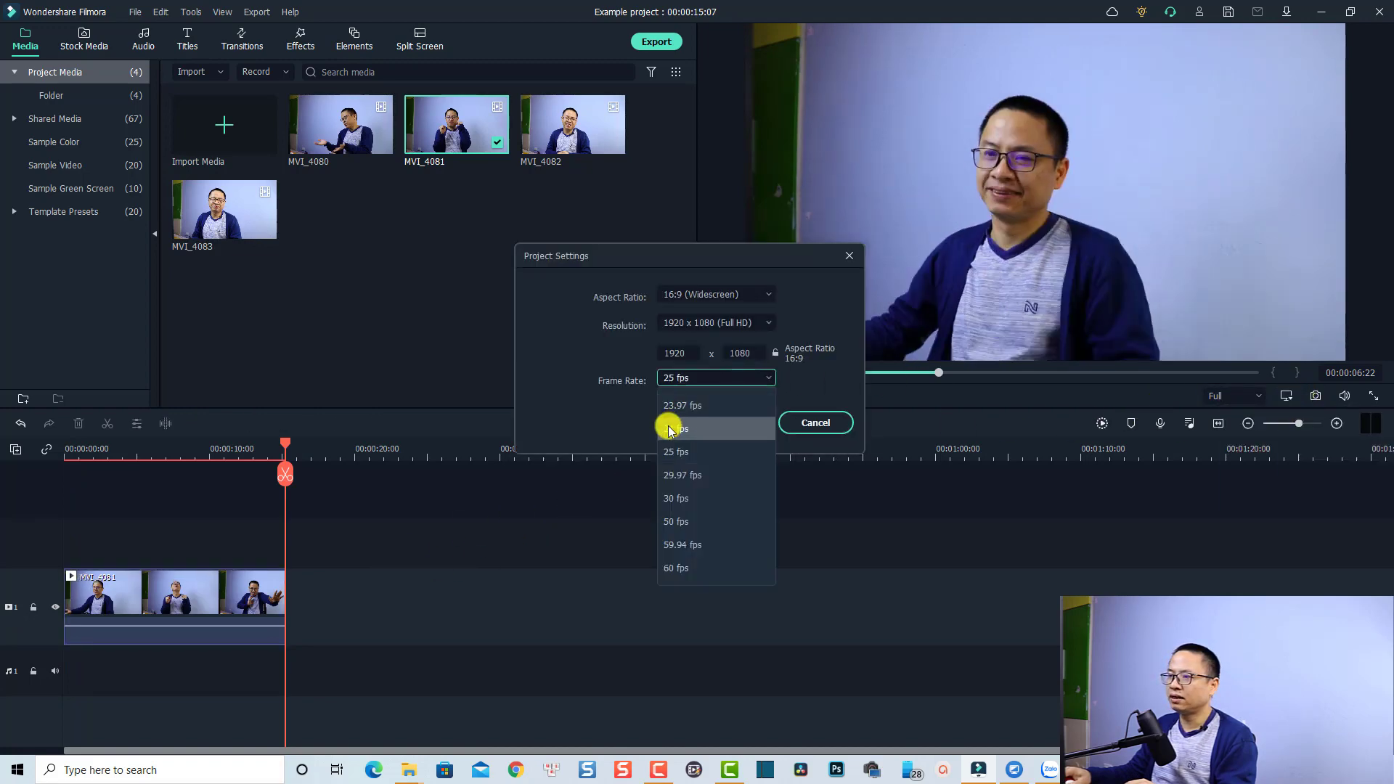
left_click(664, 423)
left_click(710, 427)
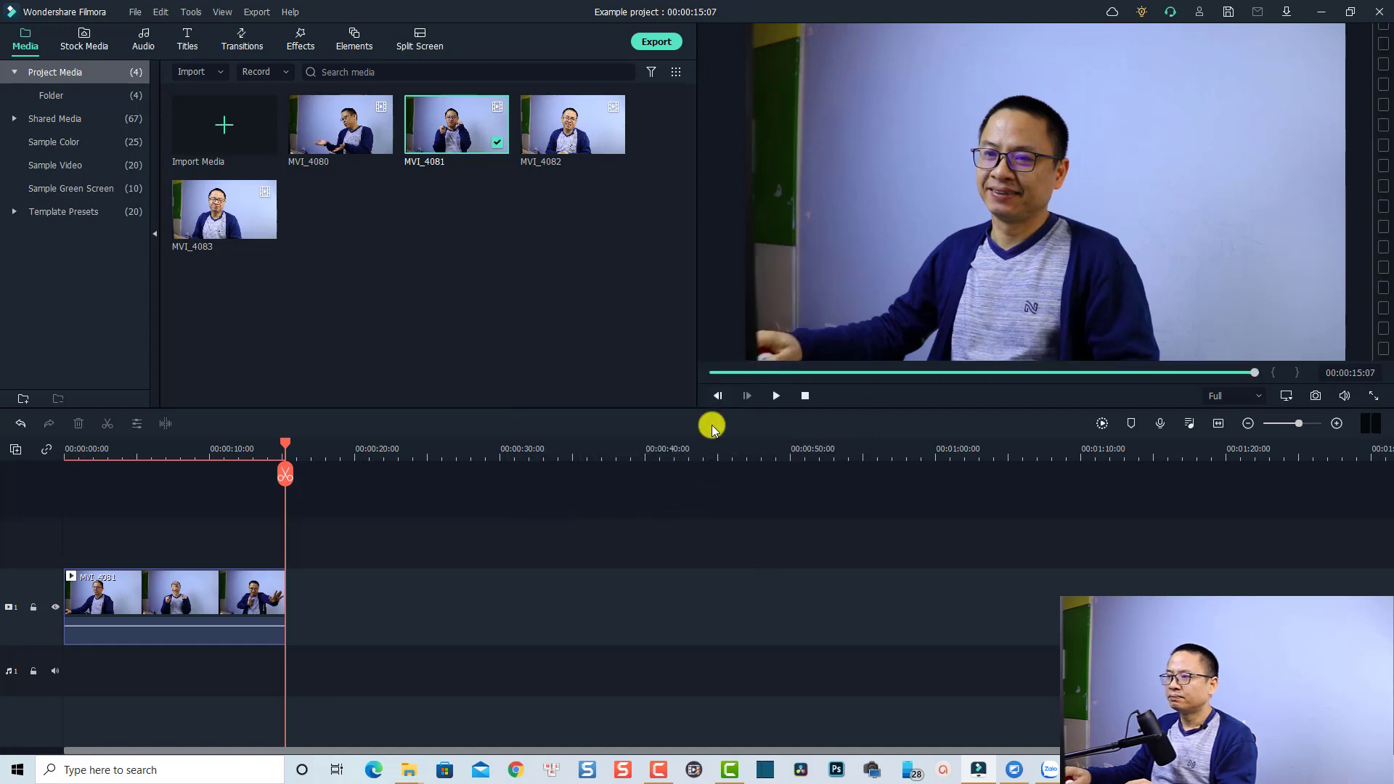
Step: Select MVI_4081 on the timeline and bring up its speed options
left_click(141, 456)
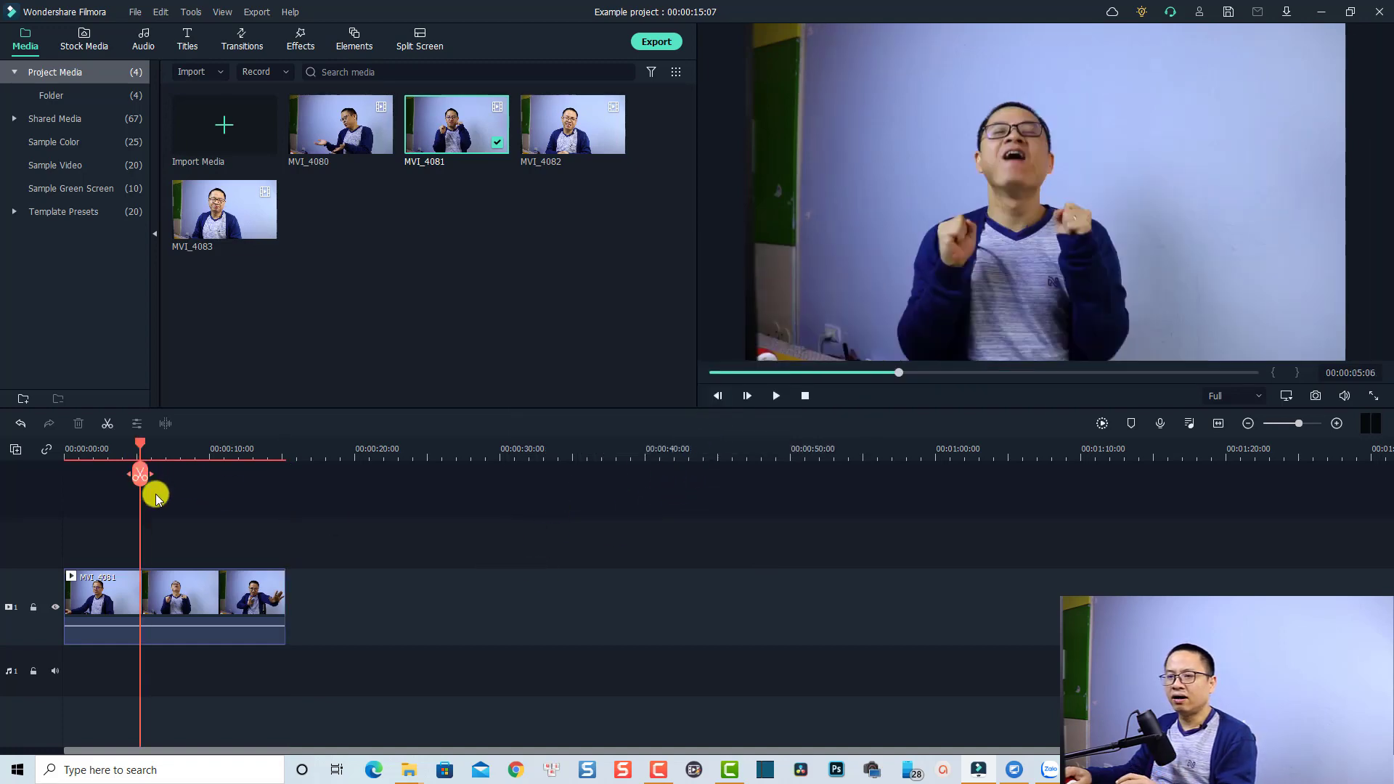
left_click(161, 592)
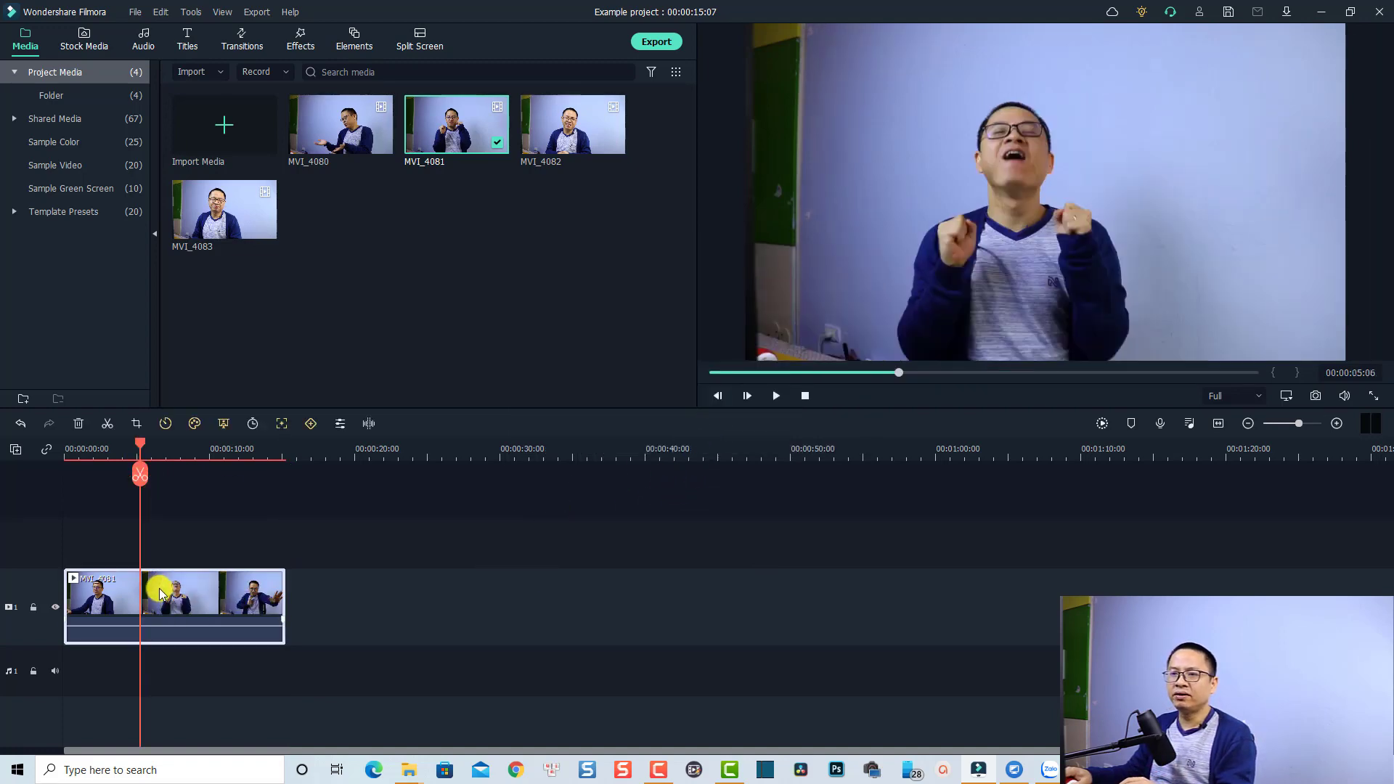
left_click(166, 425)
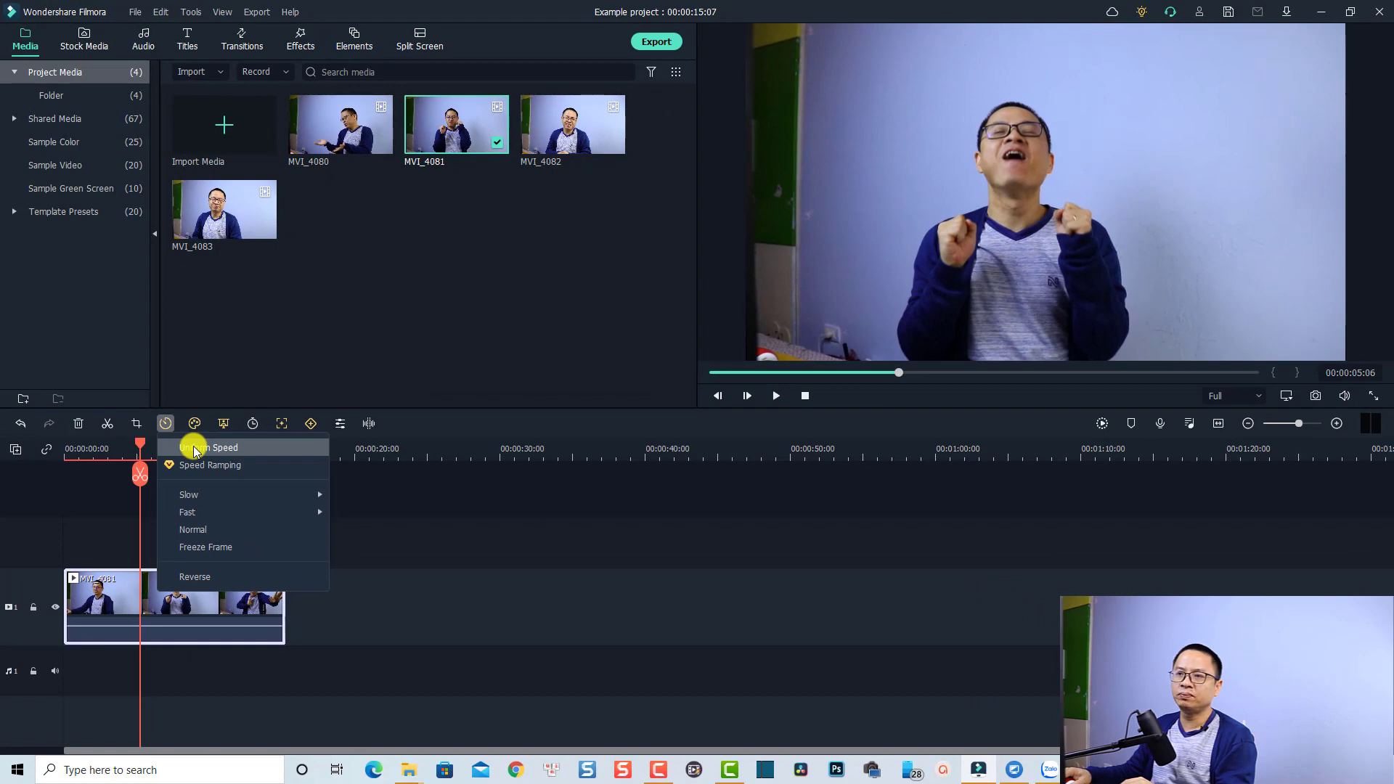
Step: Try slowing MVI_4081 to 0.40x uniform speed, then reset it to 1.00
left_click(195, 449)
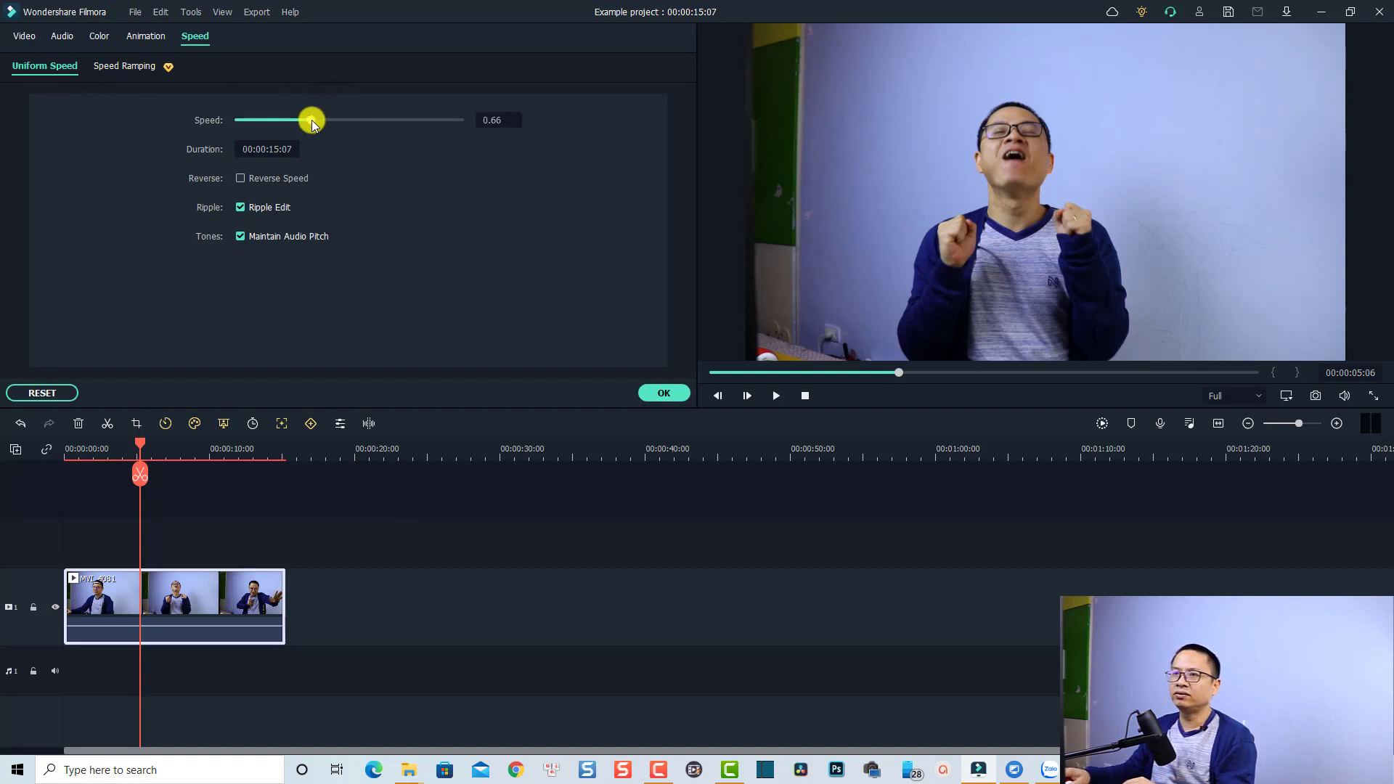
left_click_drag(283, 119, 404, 128)
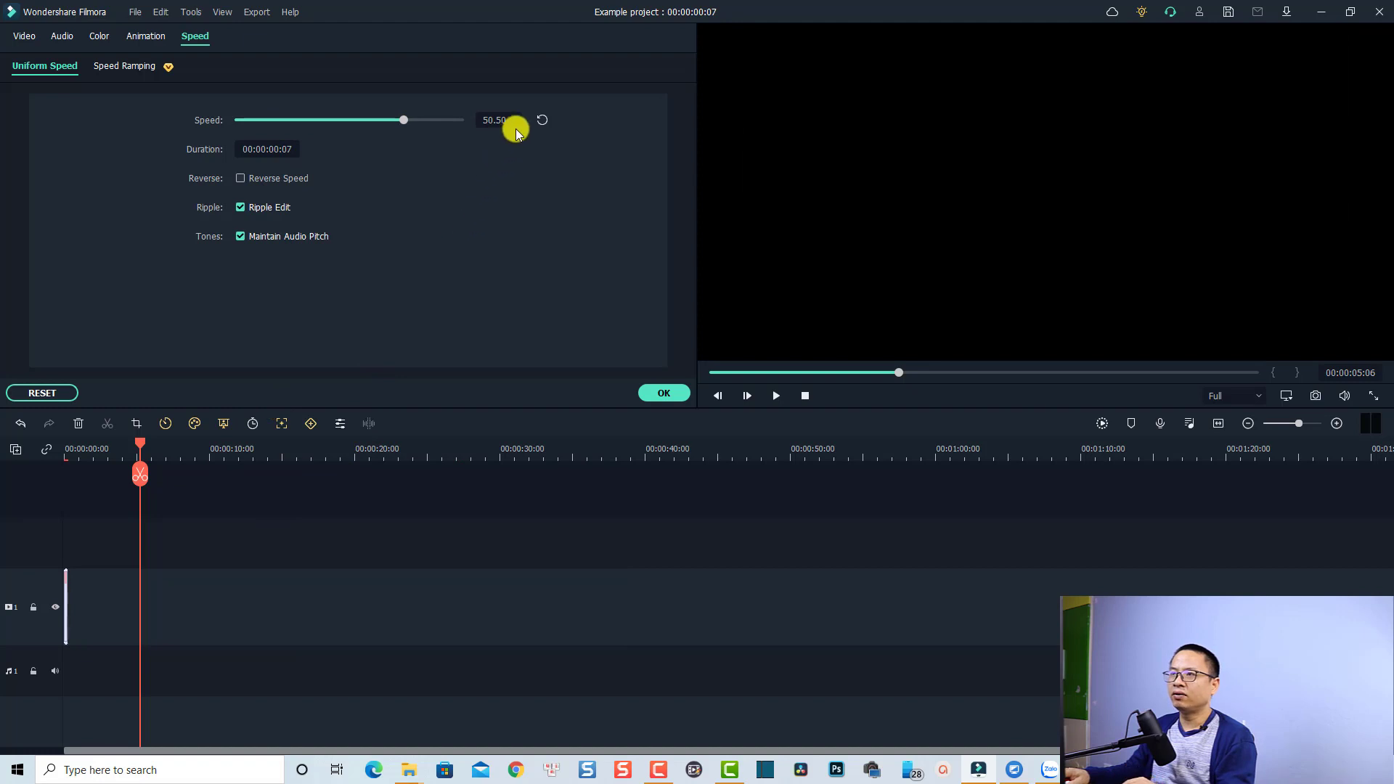
left_click(544, 120)
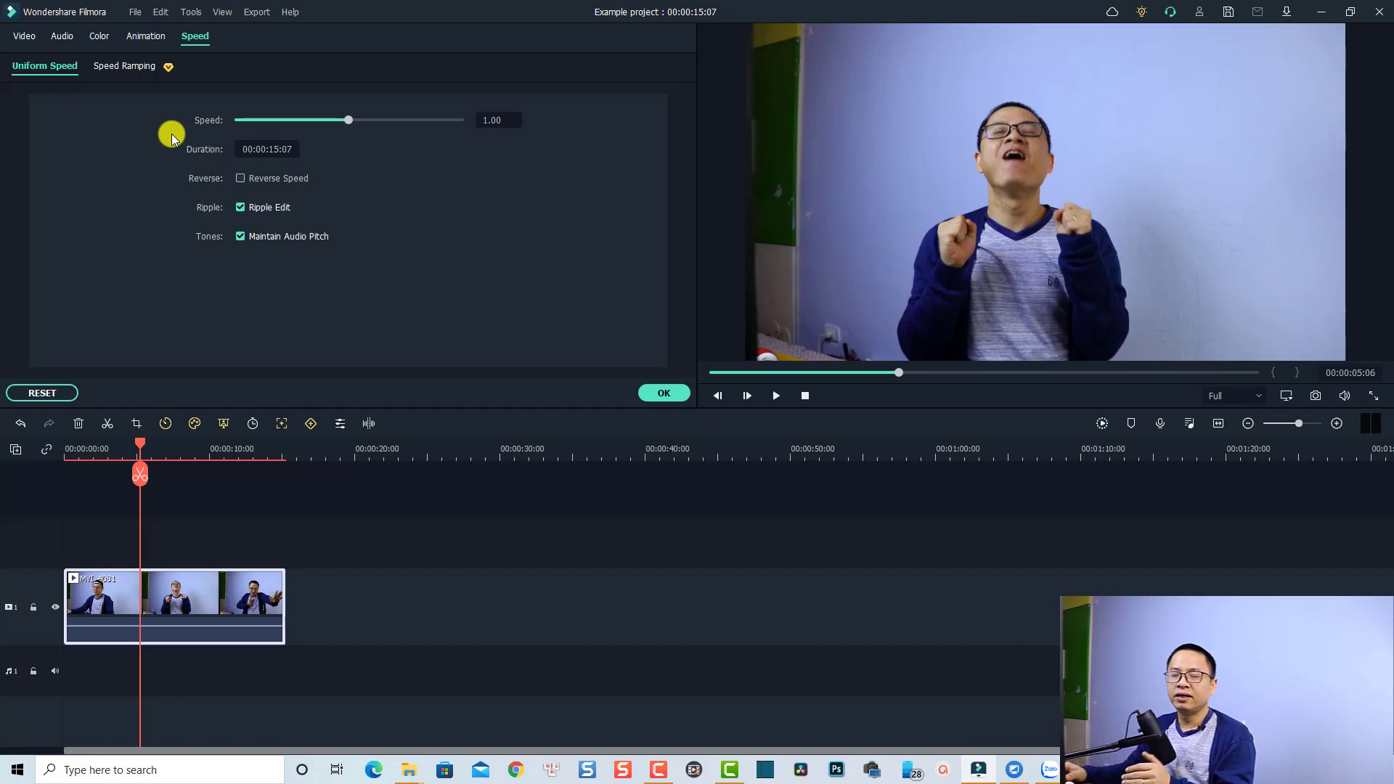
Step: Apply the Montage speed ramp preset to MVI_4081, shortening it to 00:00:10:12
left_click(130, 71)
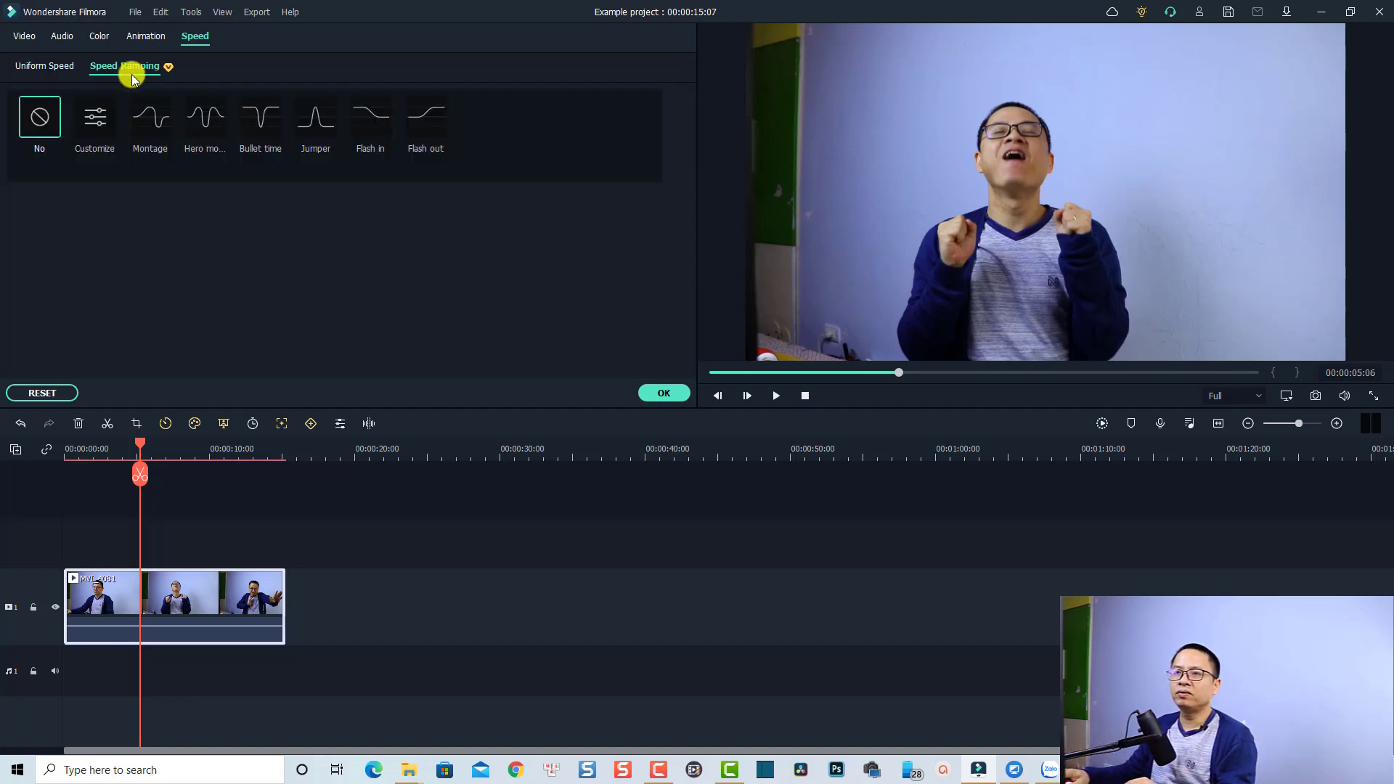
left_click(74, 523)
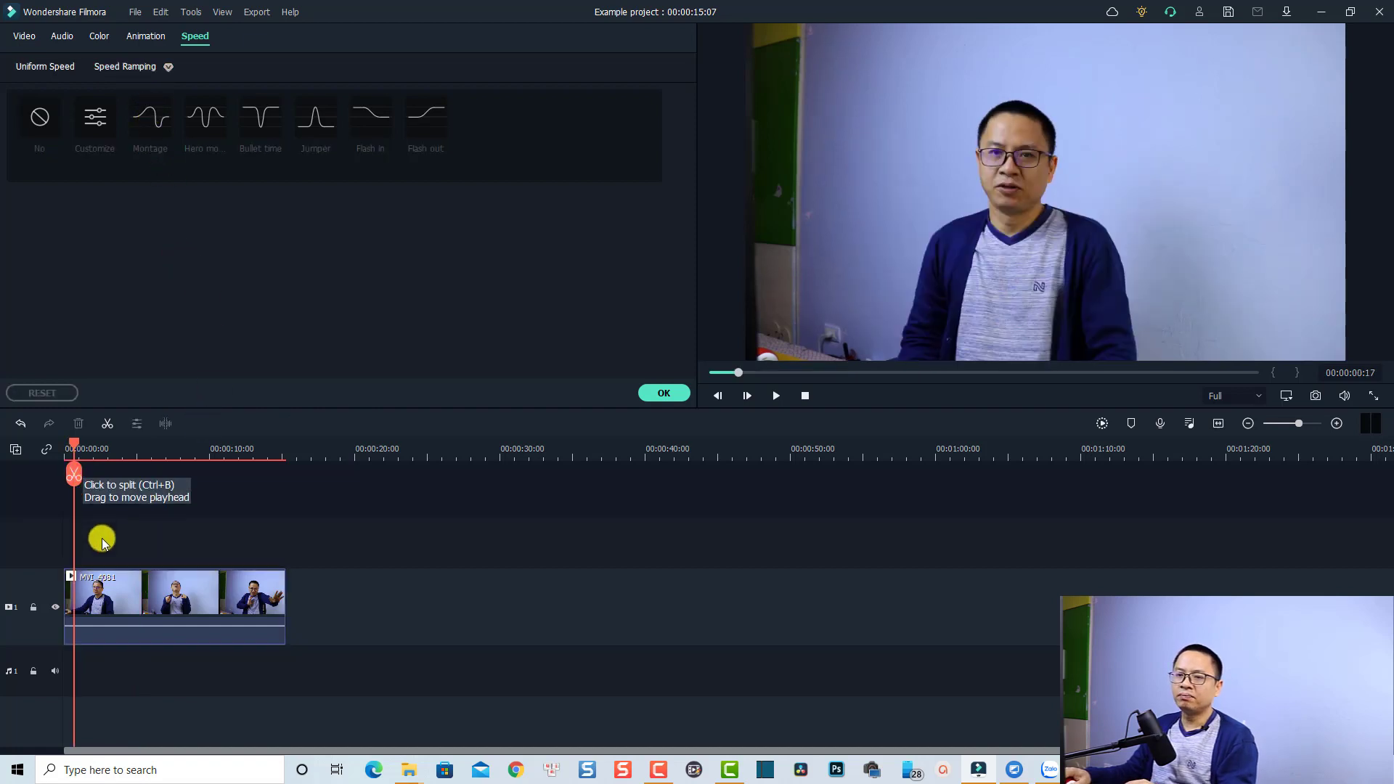
left_click(103, 584)
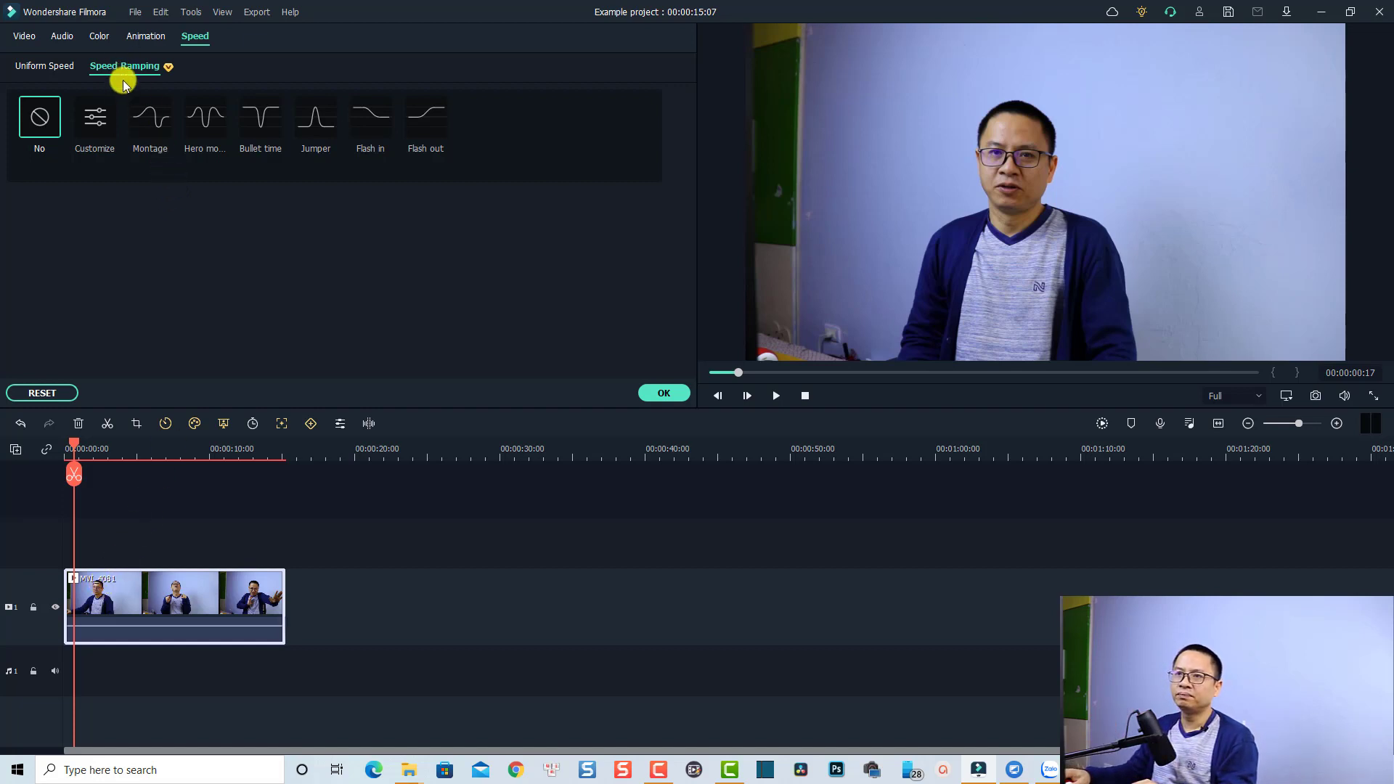
left_click(152, 130)
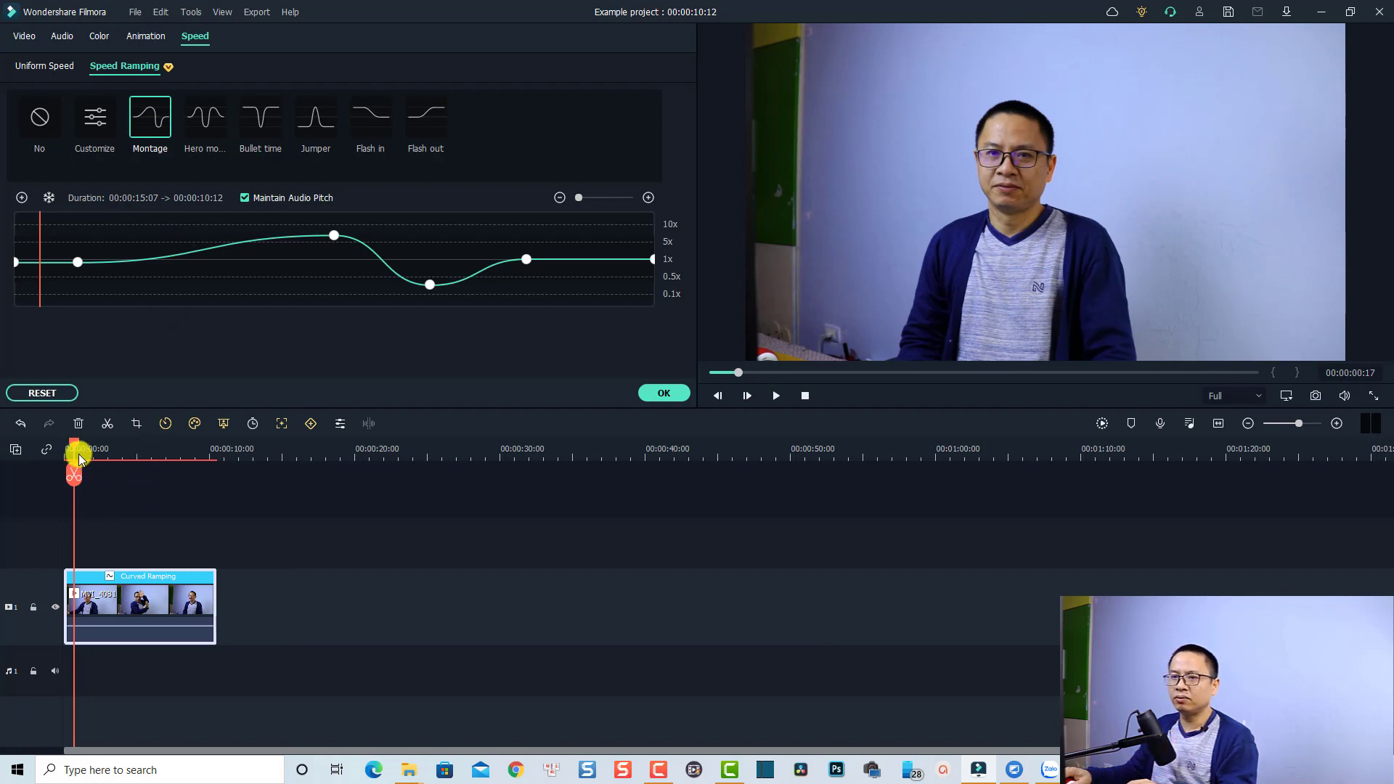
Step: Preview the ramp, then drag the second speed point down and later, making the clip 00:00:13:09
left_click_drag(75, 454, 60, 450)
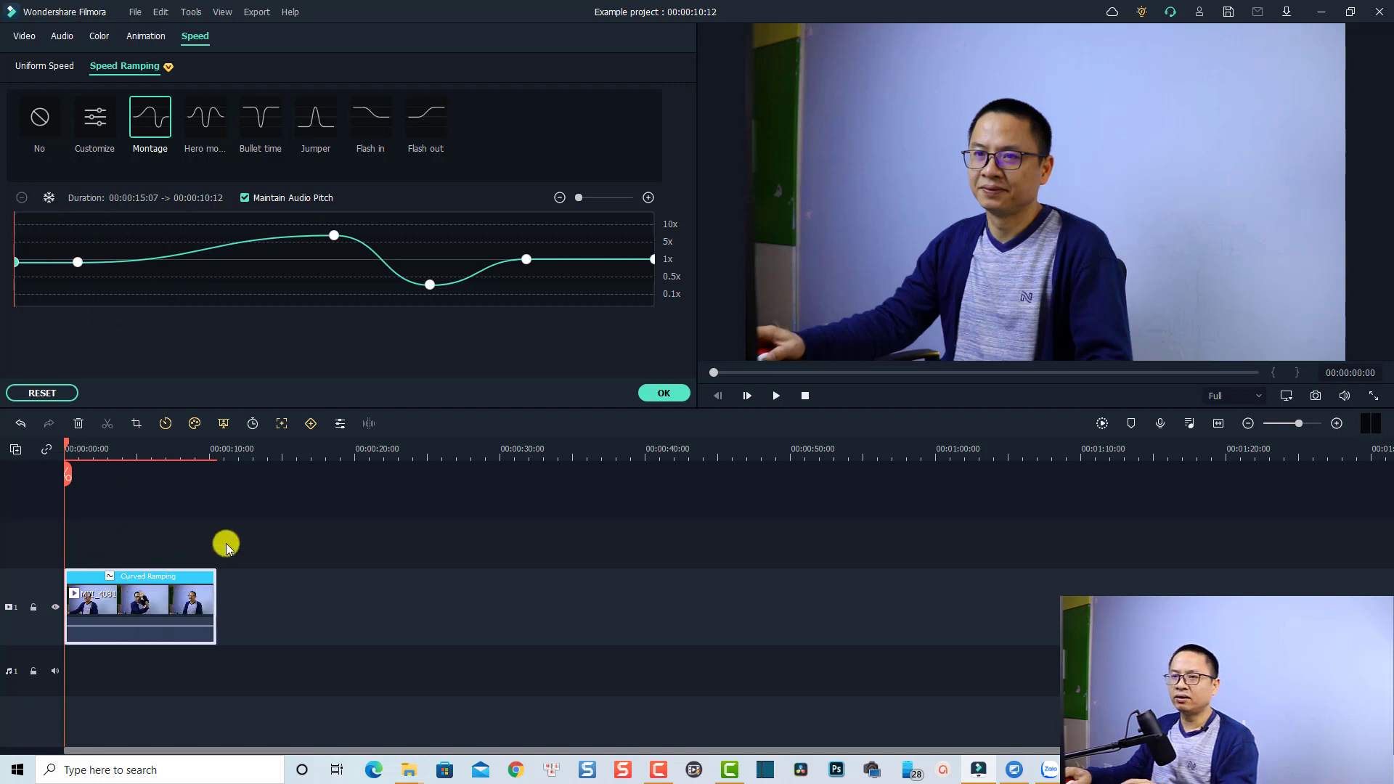
key("space")
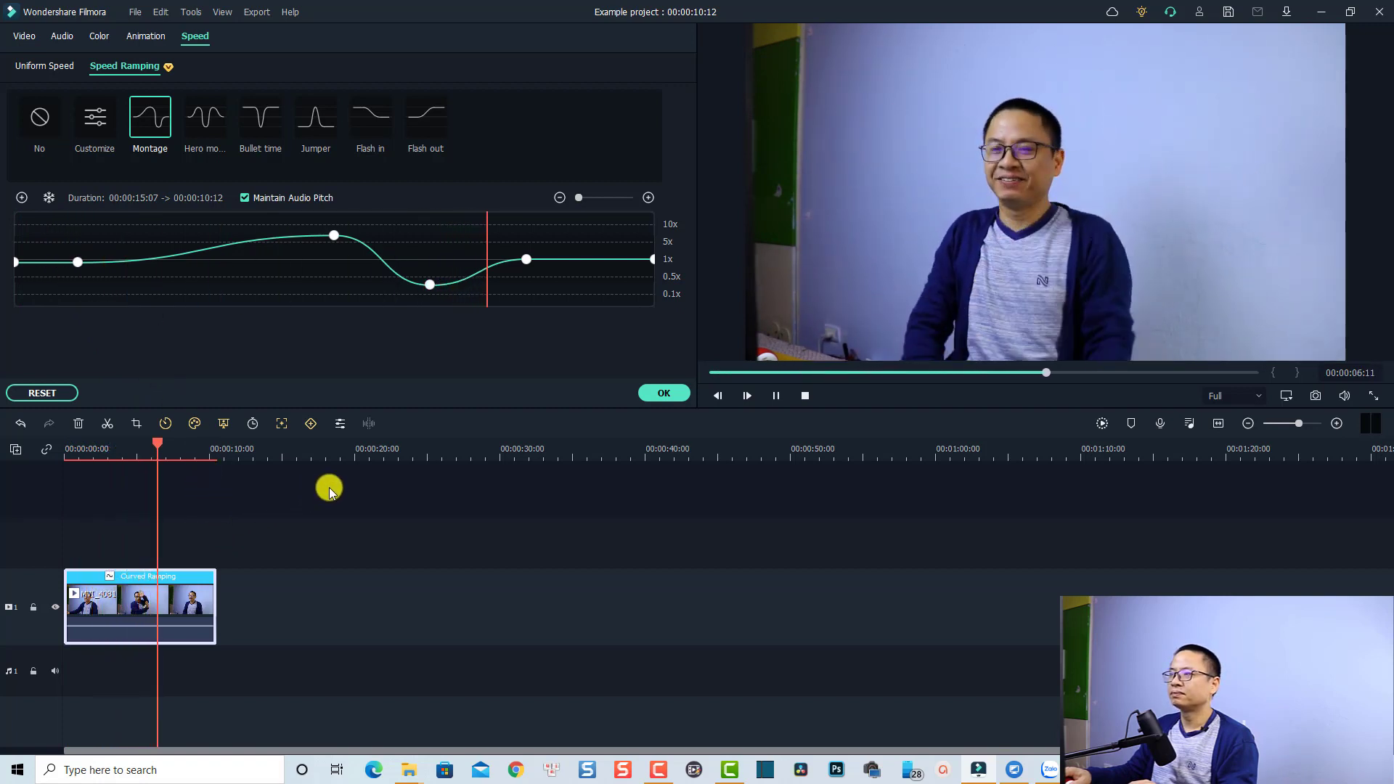
key("space")
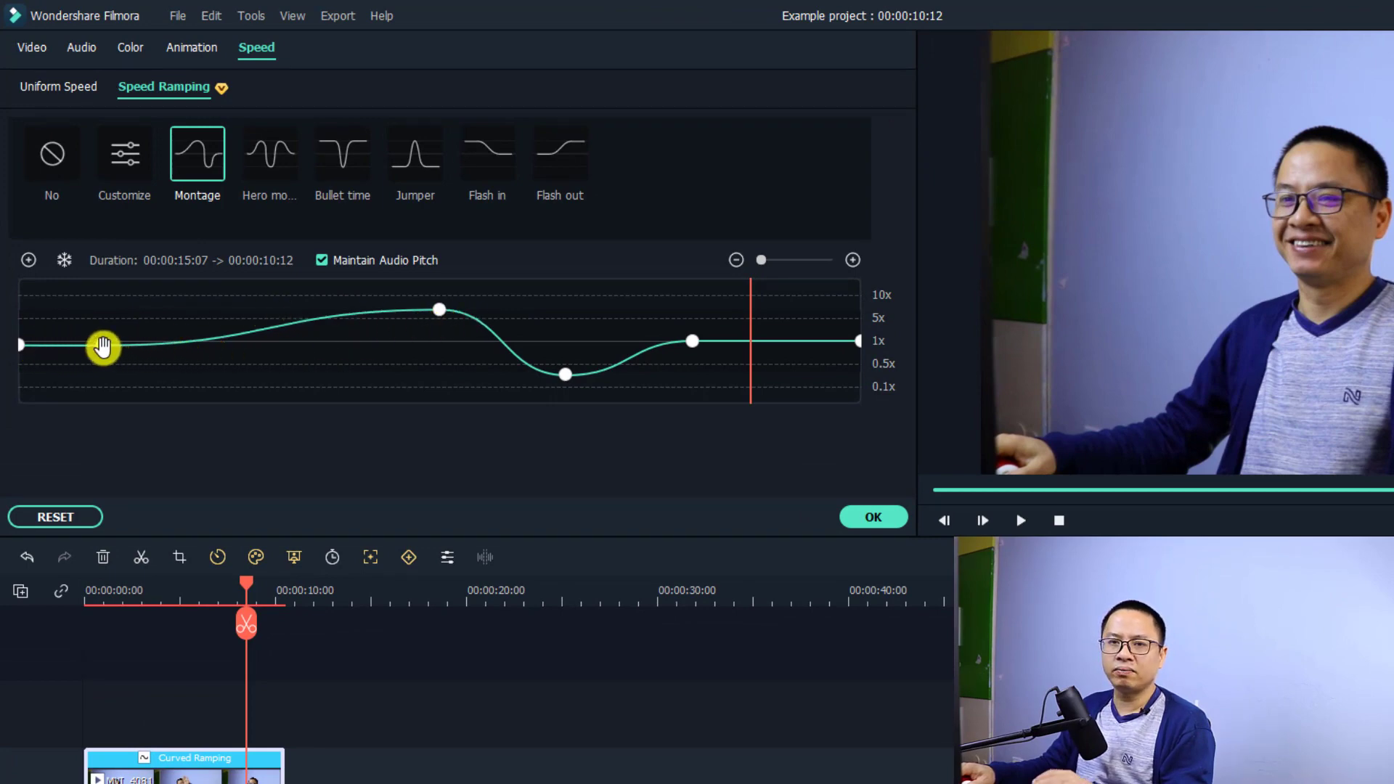
left_click_drag(103, 347, 119, 390)
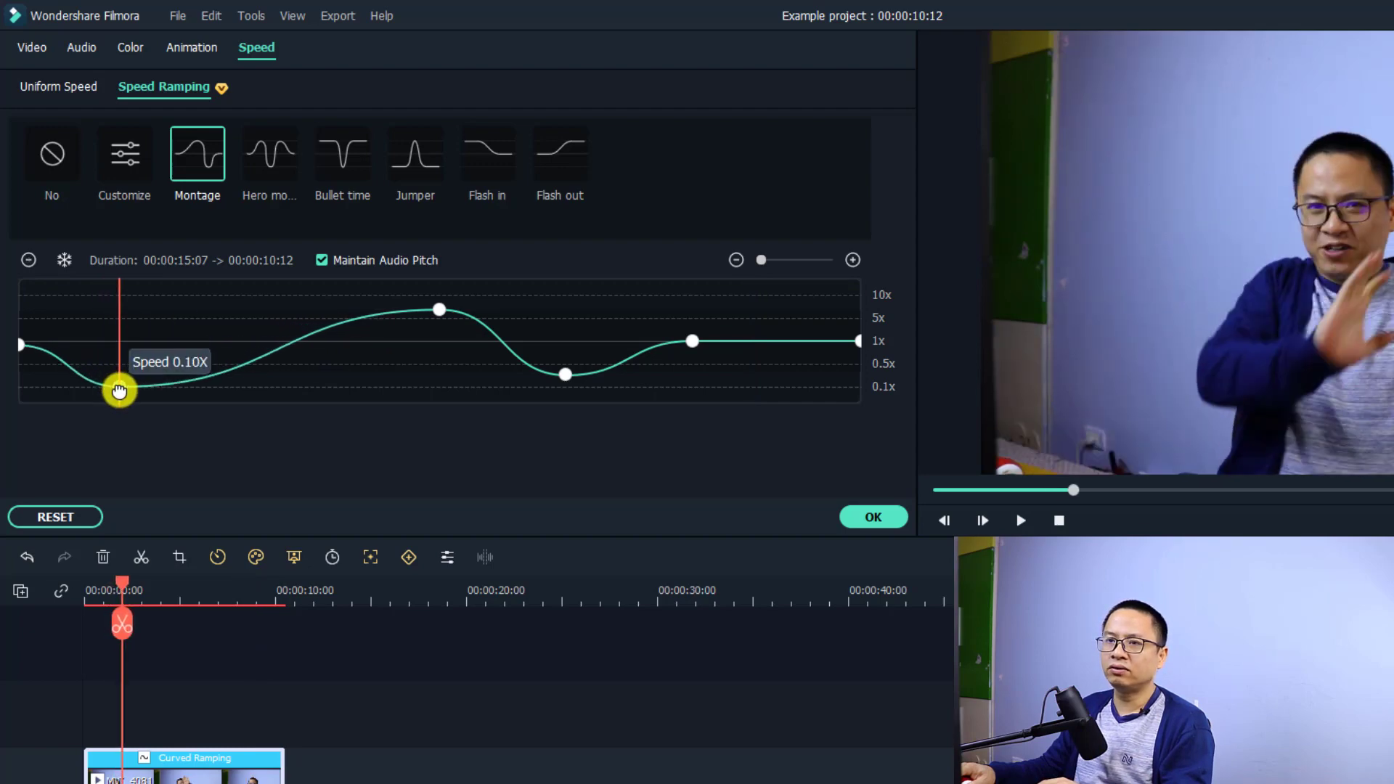
left_click_drag(119, 389, 175, 375)
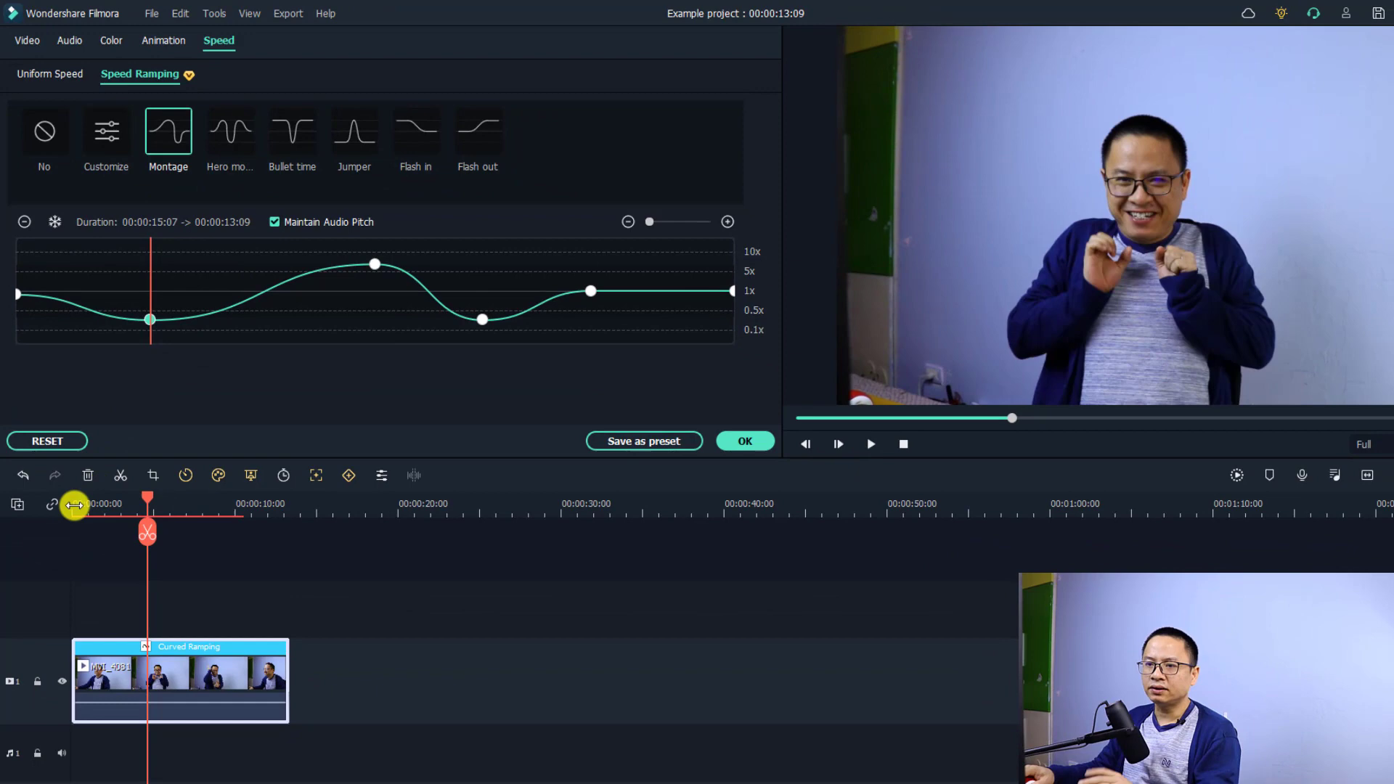
left_click(75, 505)
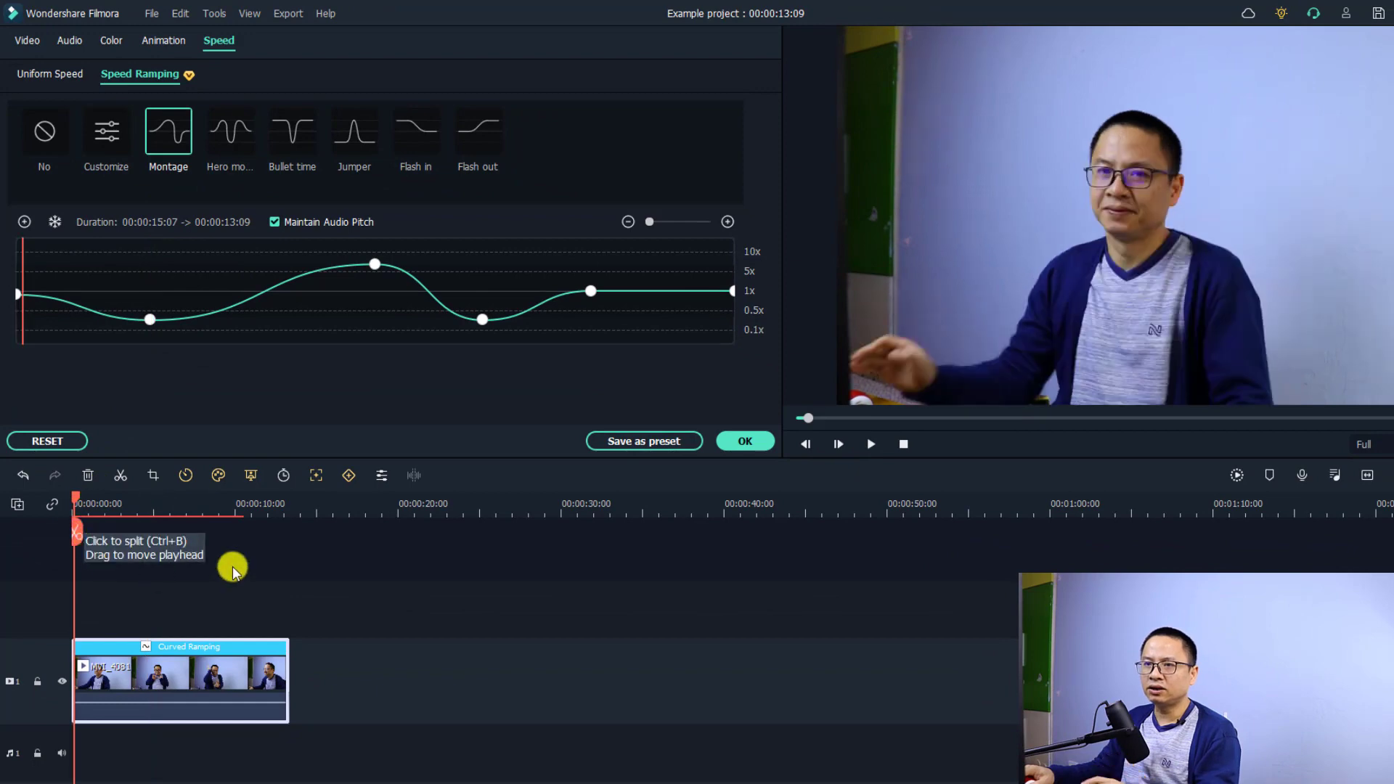
Step: Preview the reshaped ramp, then delete the peak speed point from the curve
key("space")
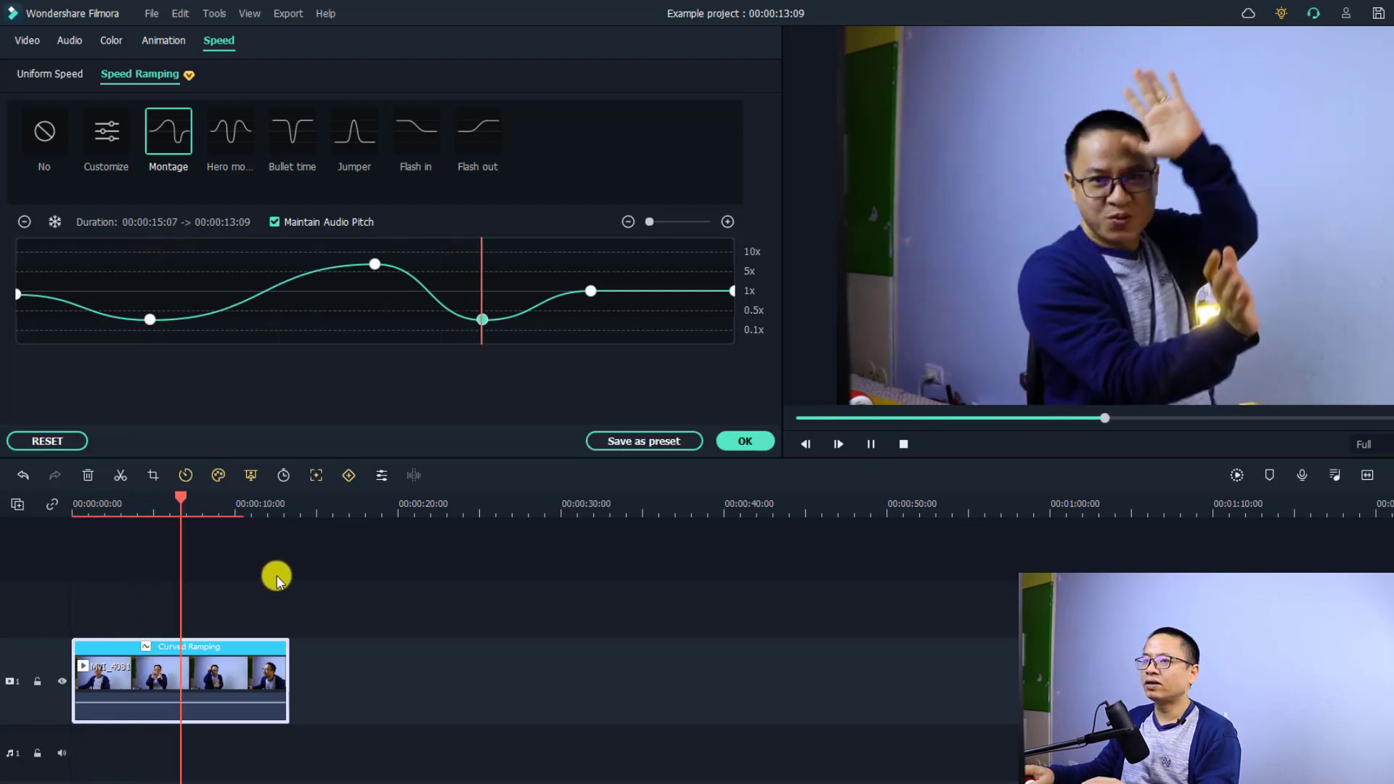
key("space")
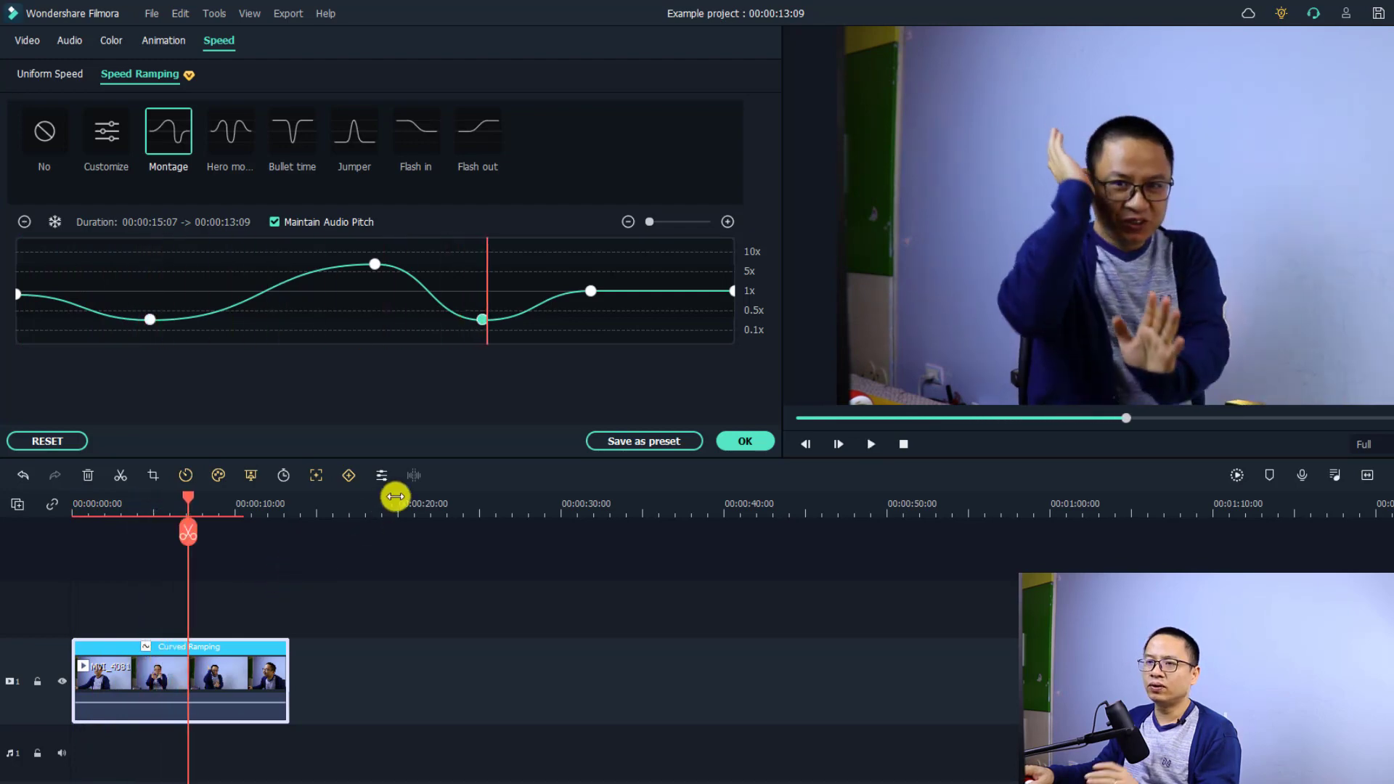
left_click(375, 264)
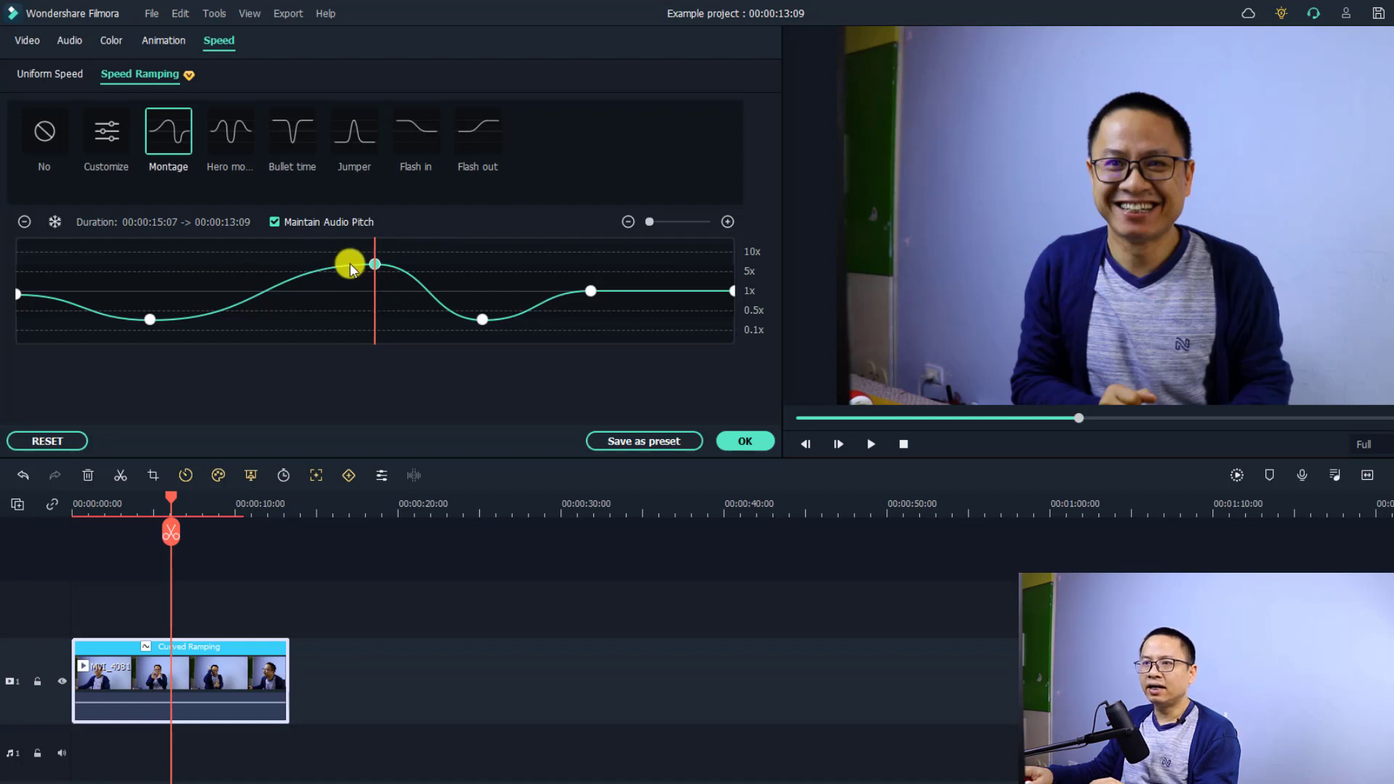
left_click(28, 220)
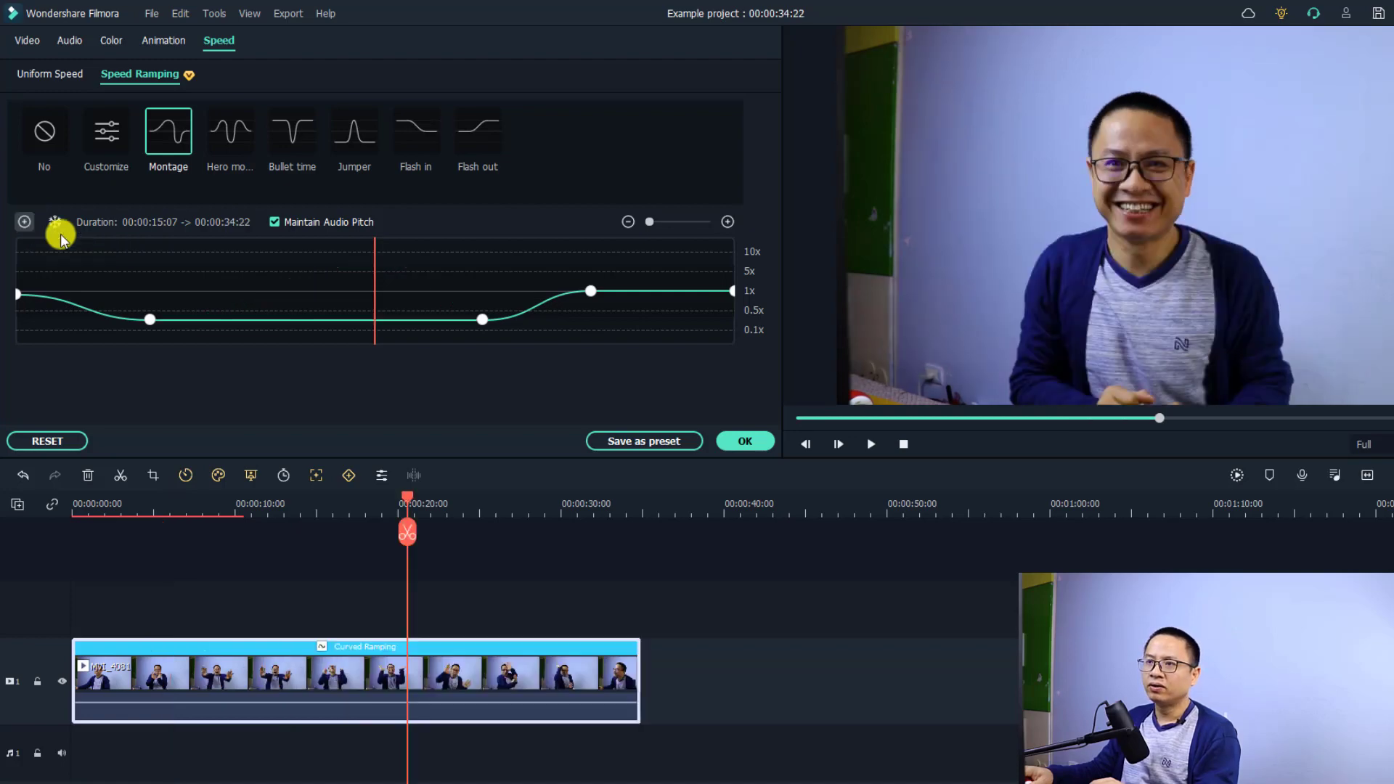
Step: Add a new mid-curve speed point and raise it to 10x, making the clip 00:00:12:18
left_click(82, 262)
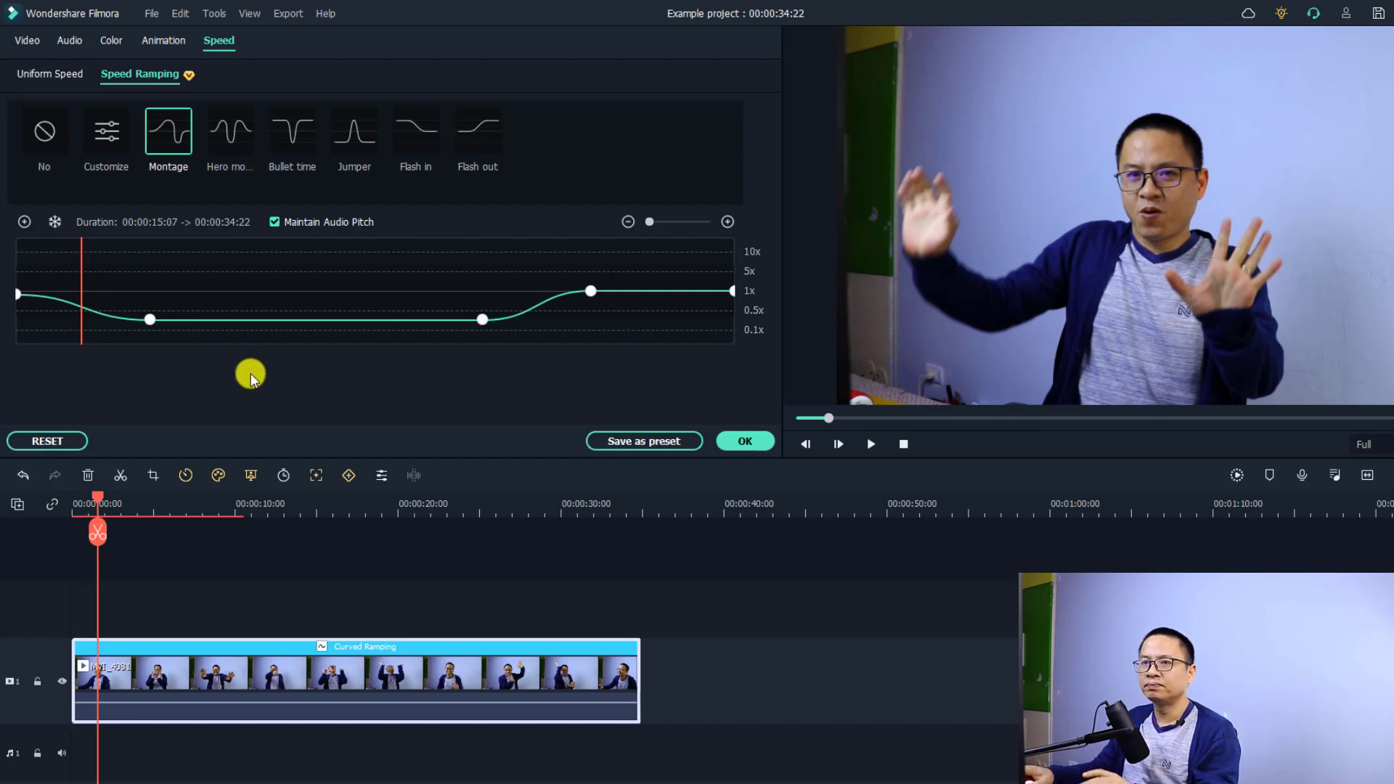
key("space")
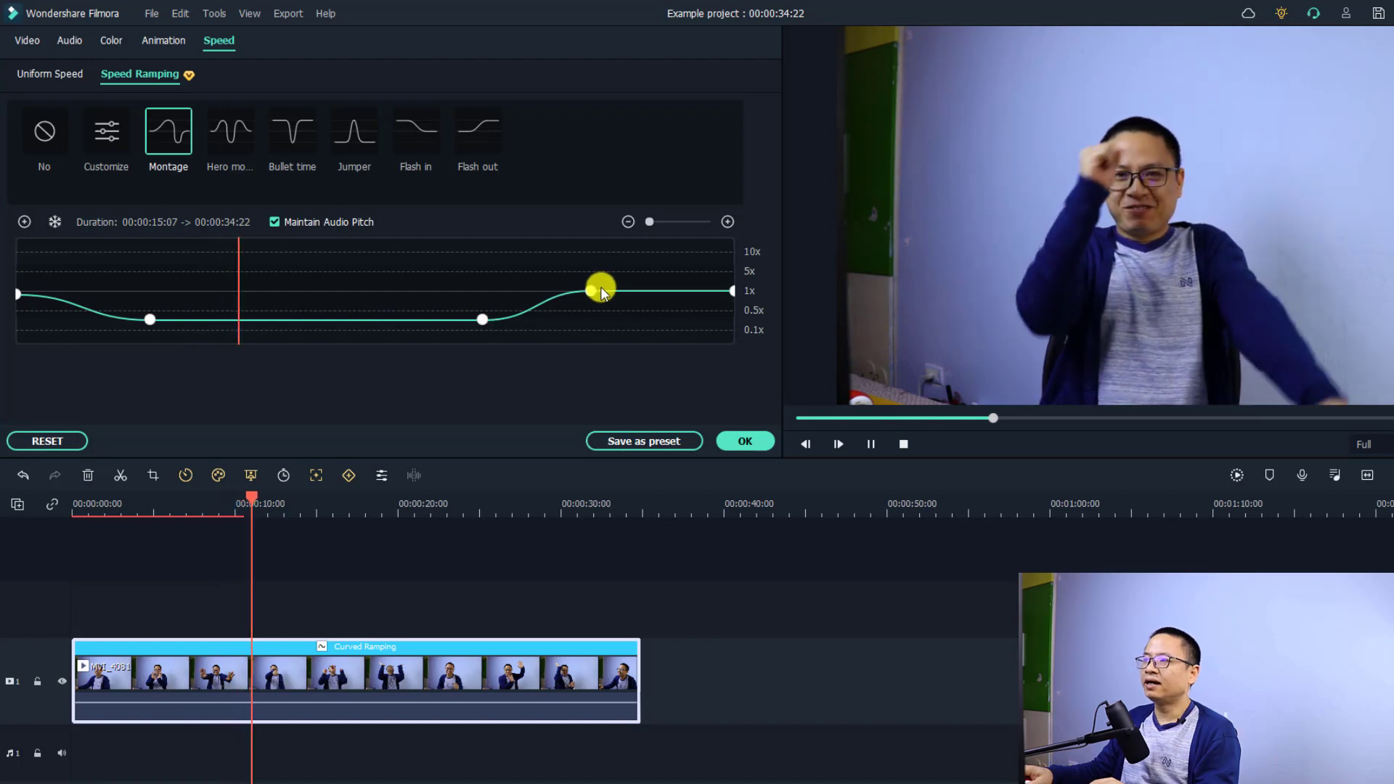
key("space")
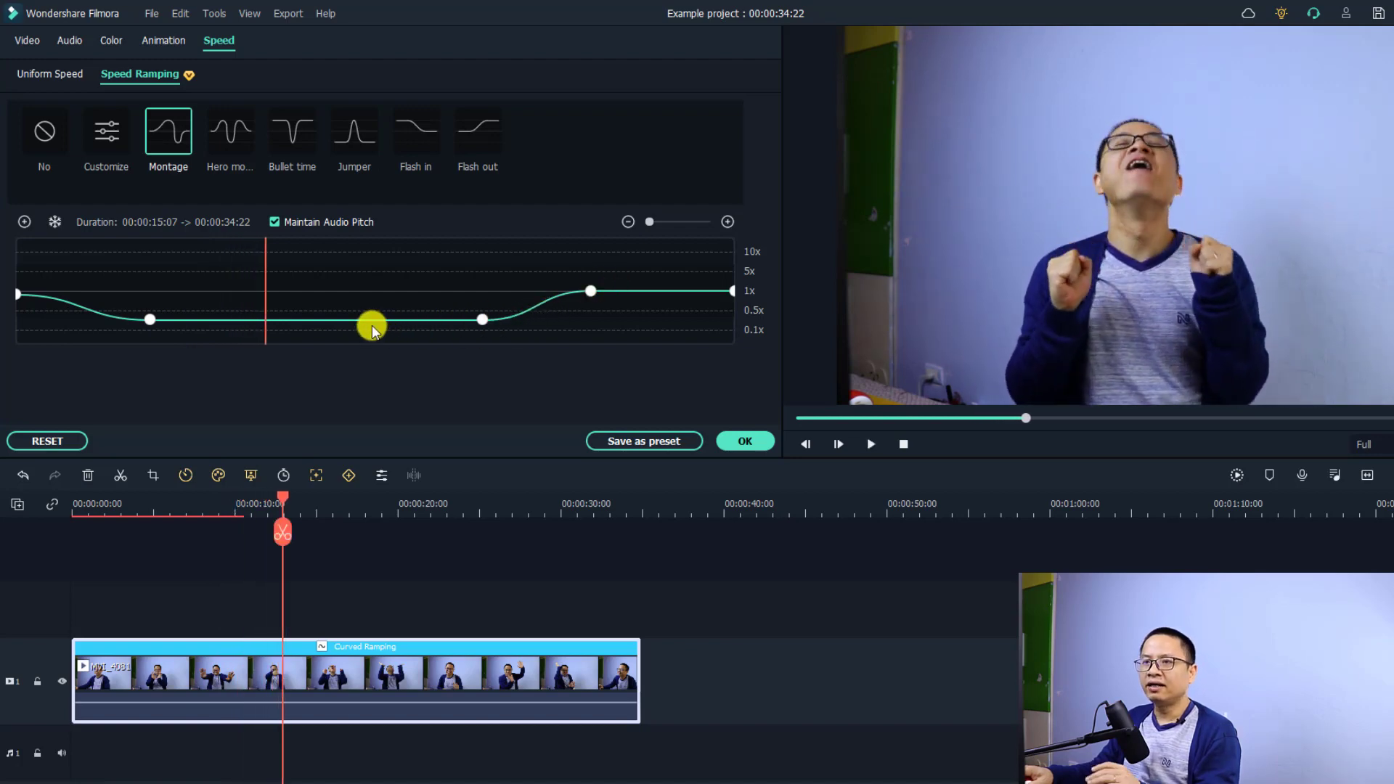
left_click(291, 320)
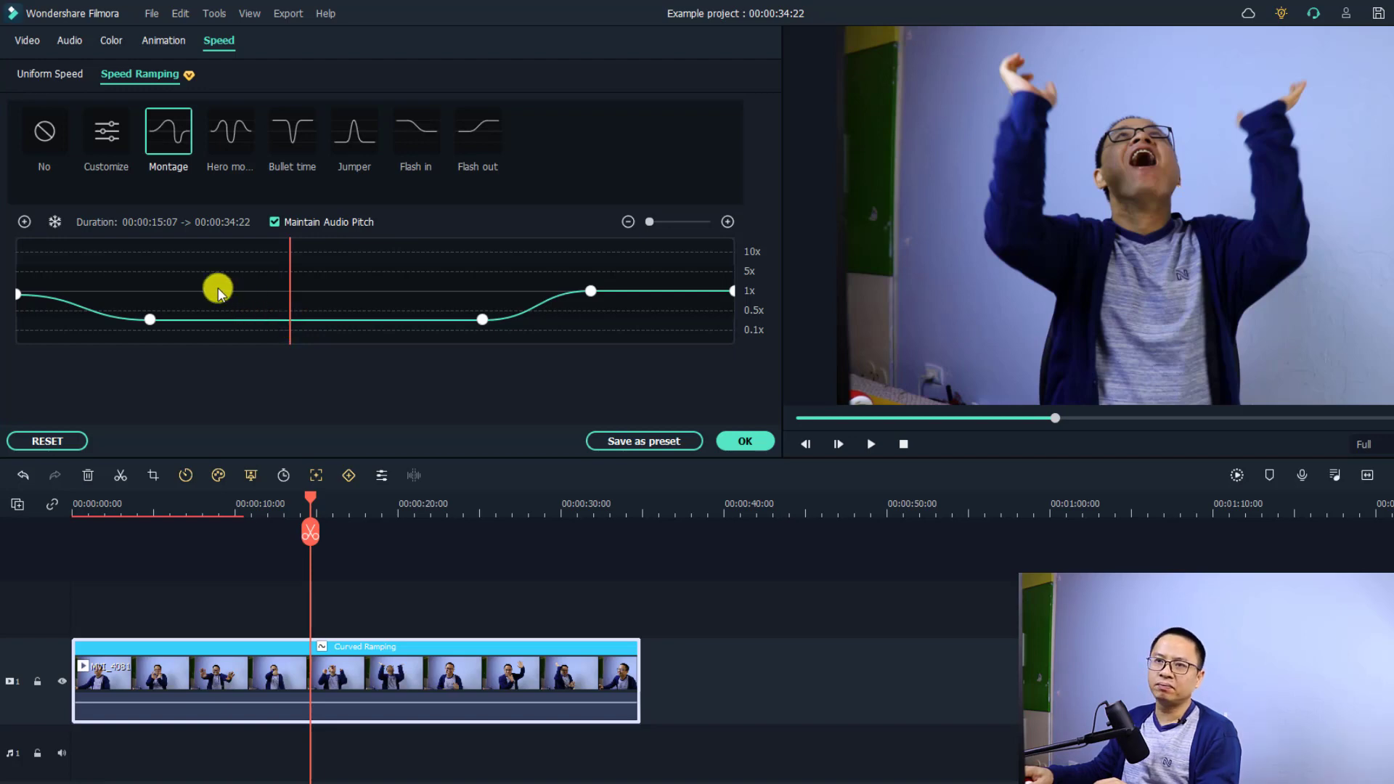
left_click(22, 223)
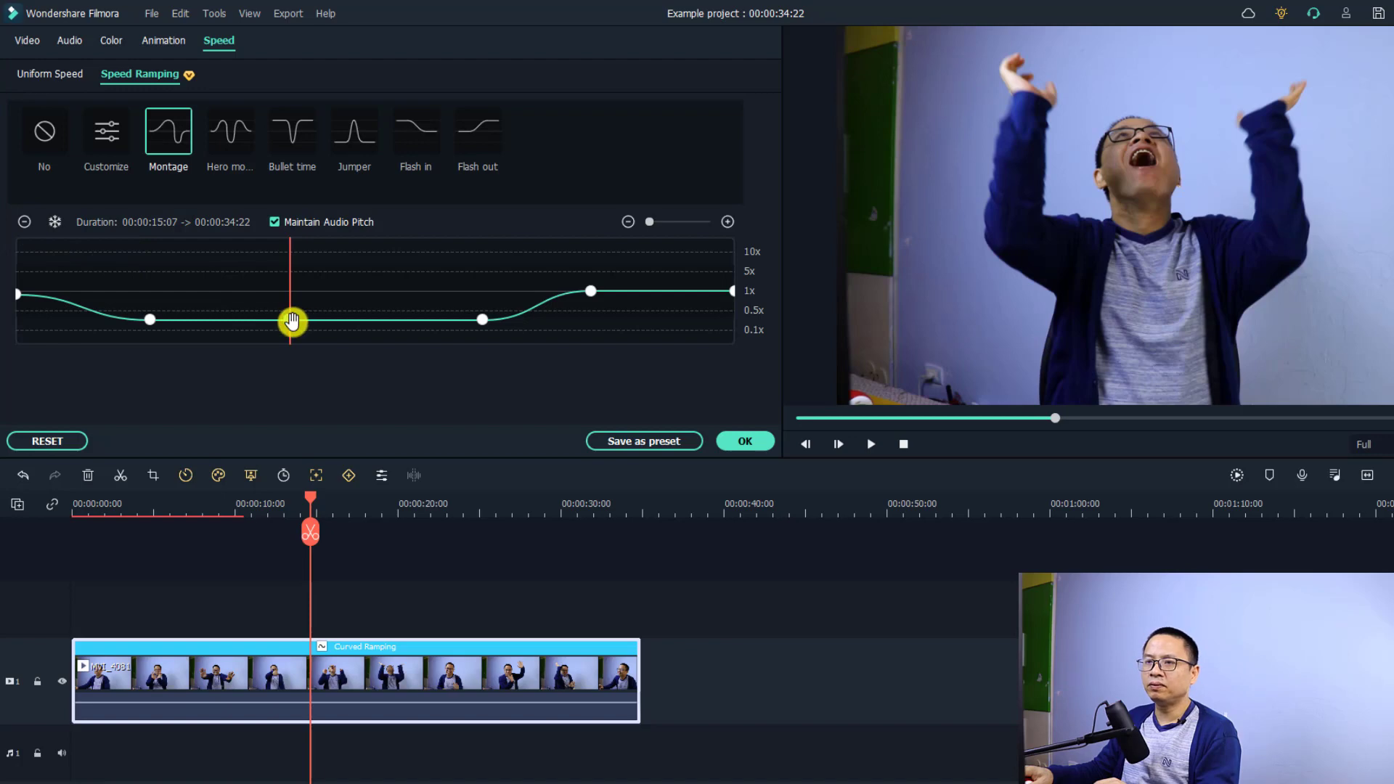
left_click_drag(292, 321, 308, 251)
left_click(81, 514)
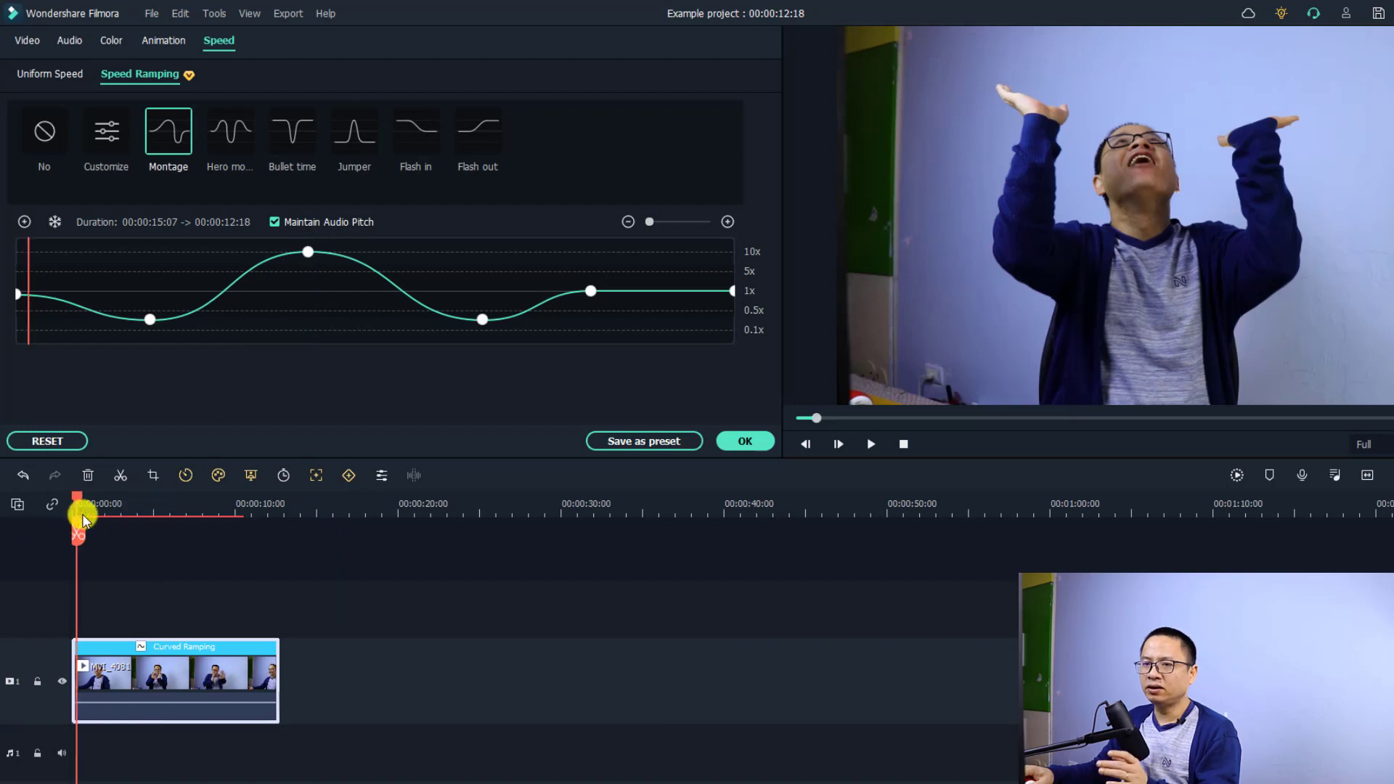
Step: Preview the 10x ramp, then apply the No preset to restore MVI_4081's 00:00:15:07 duration
left_click(301, 591)
key("space")
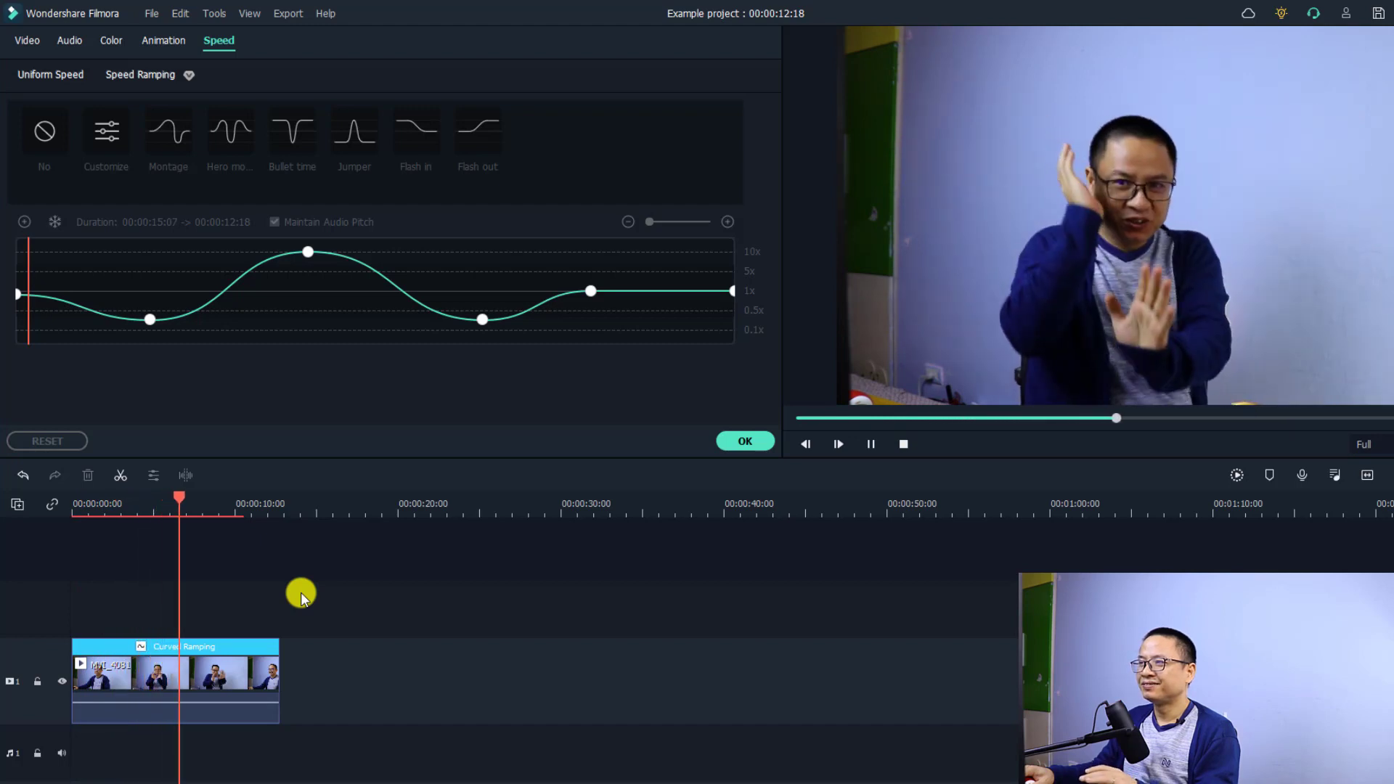
key("space")
left_click(212, 682)
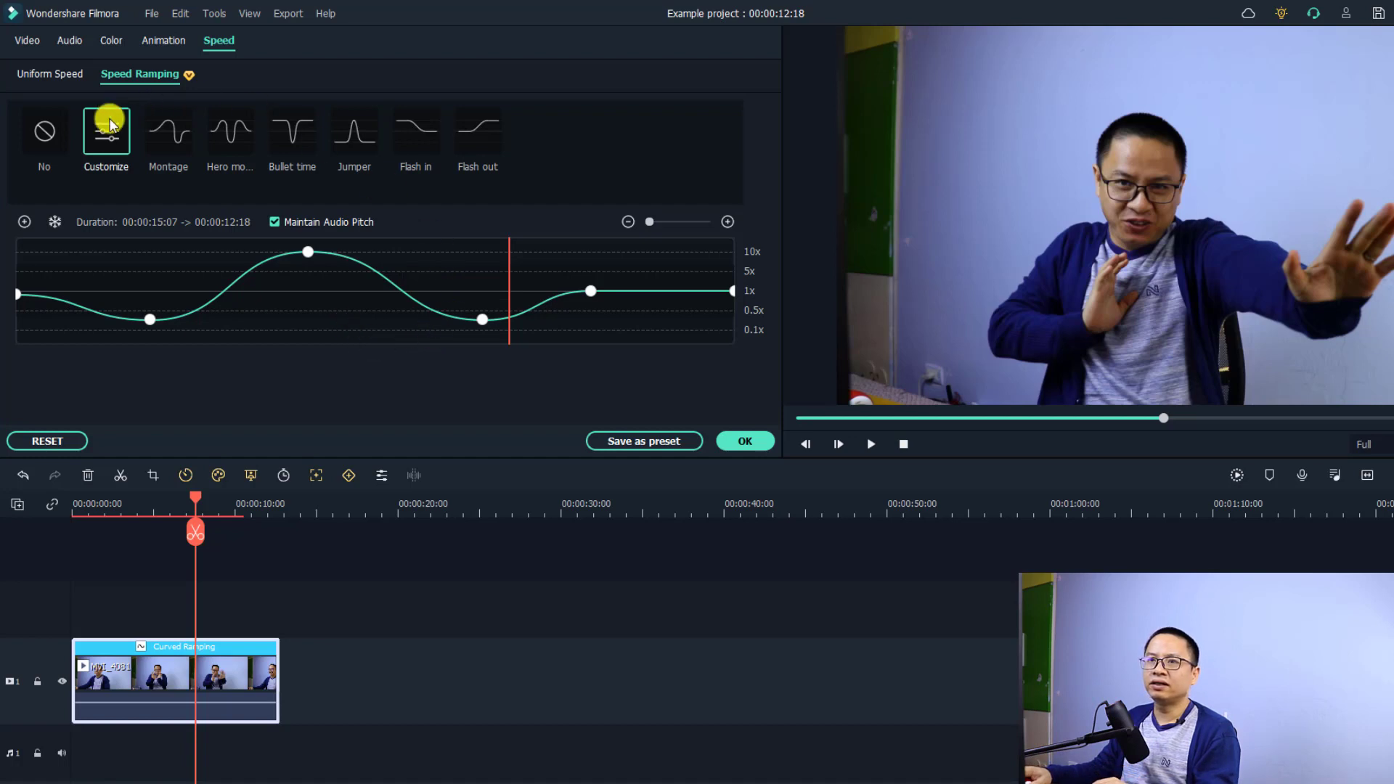
left_click(45, 145)
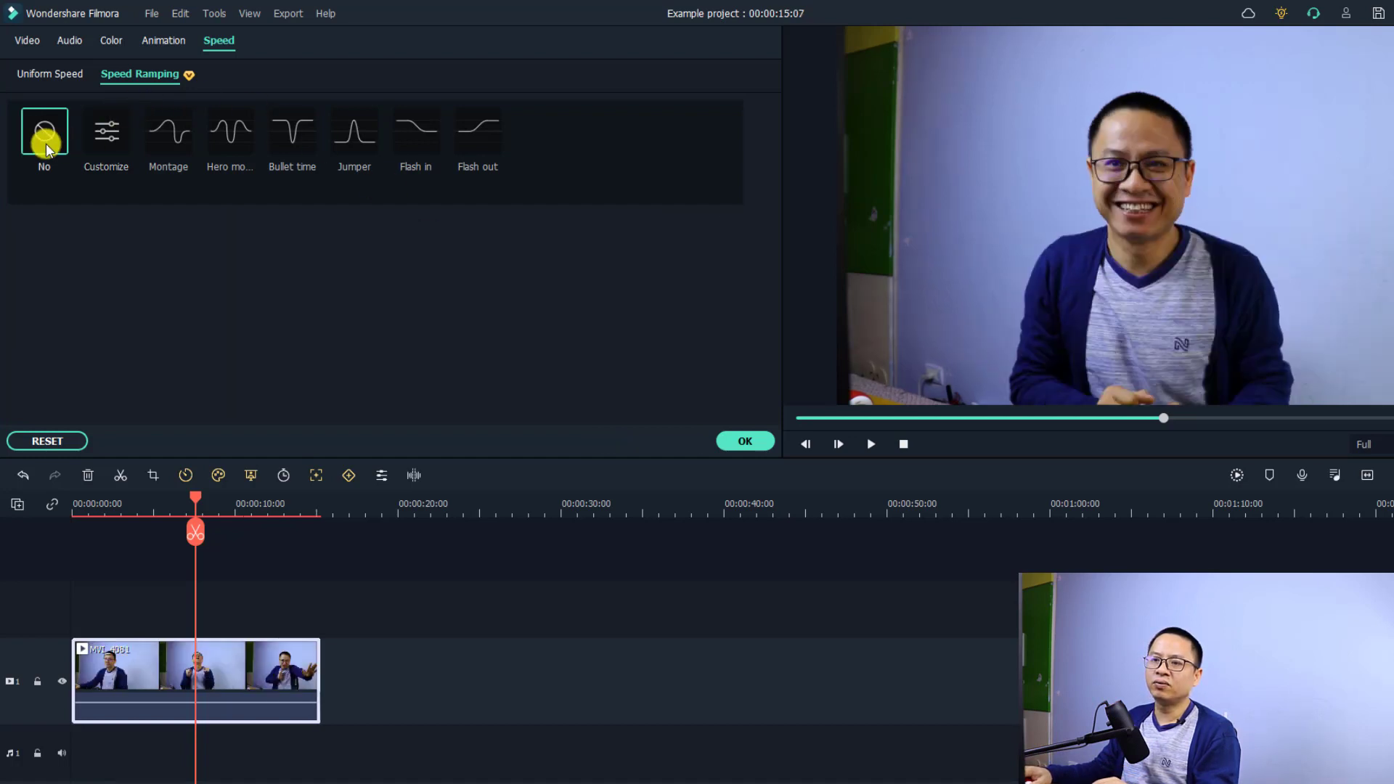
left_click(98, 504)
left_click(180, 609)
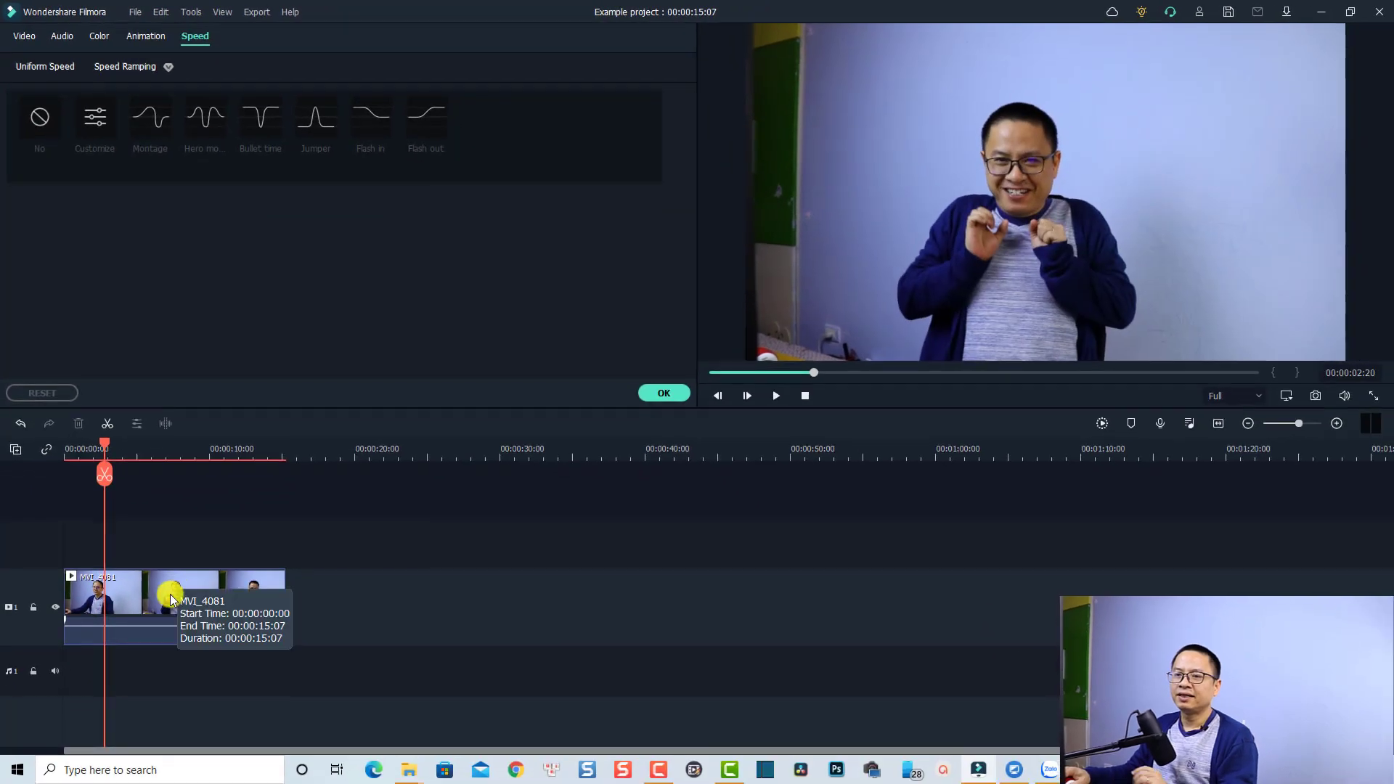
left_click(181, 598)
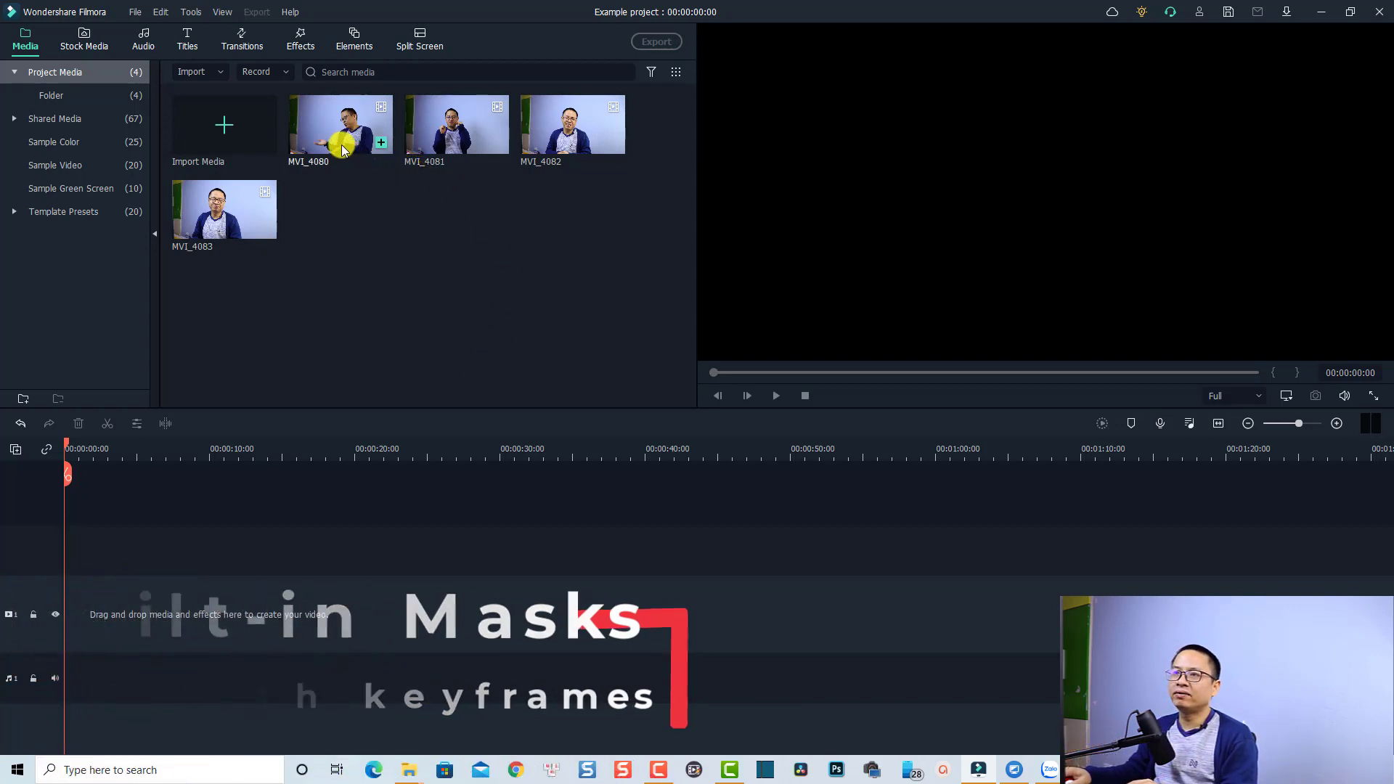
Step: Add MVI_4080 to the timeline, preview it, and open its Video properties panel
left_click_drag(383, 149, 67, 599)
left_click(185, 526)
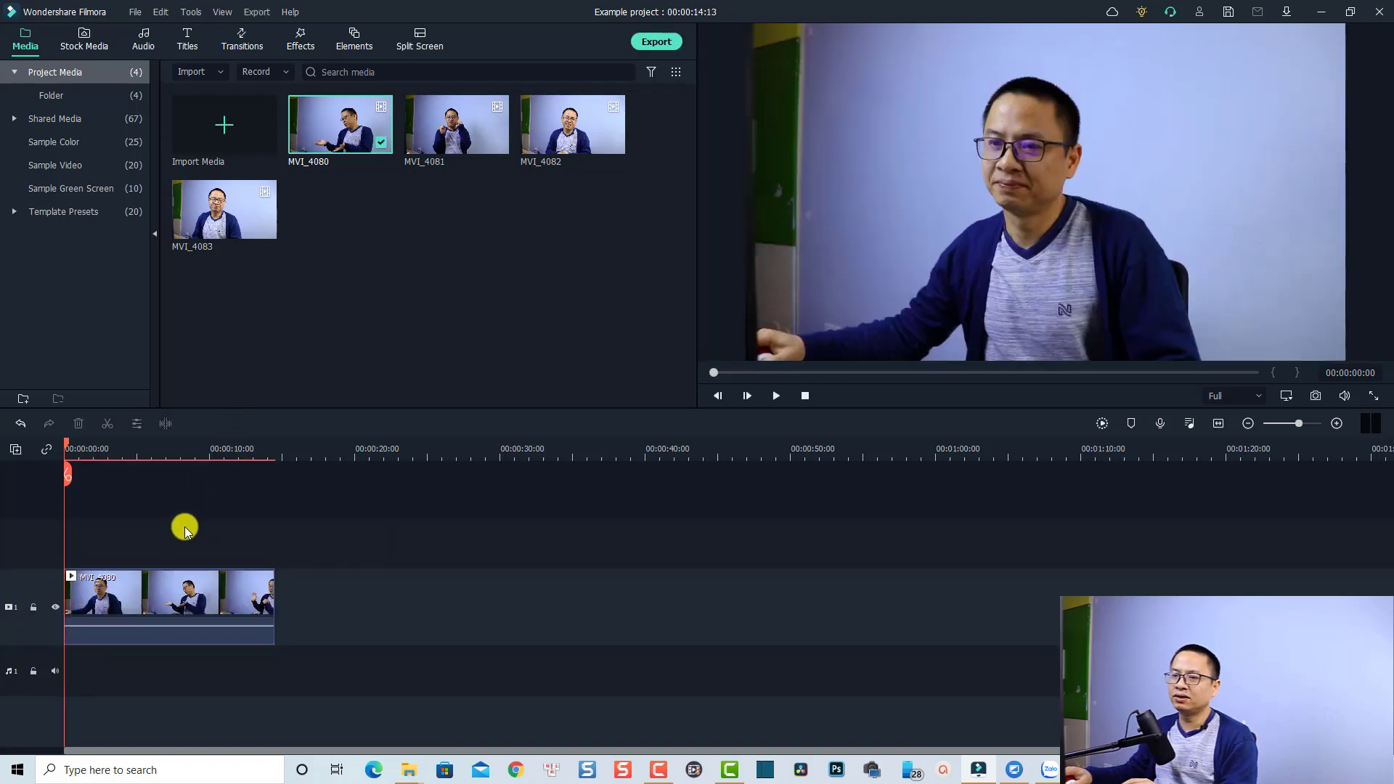
key("space")
key("space")
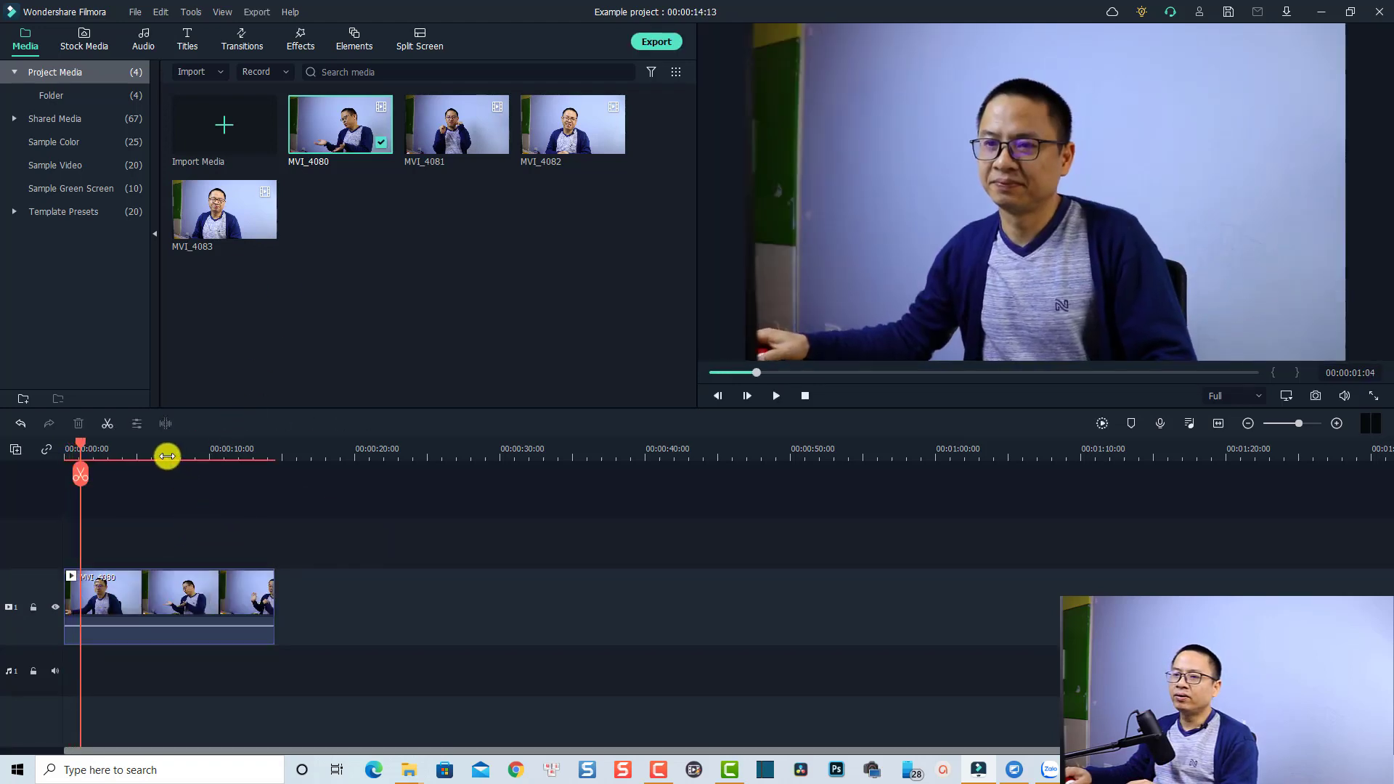
left_click(167, 453)
left_click(174, 588)
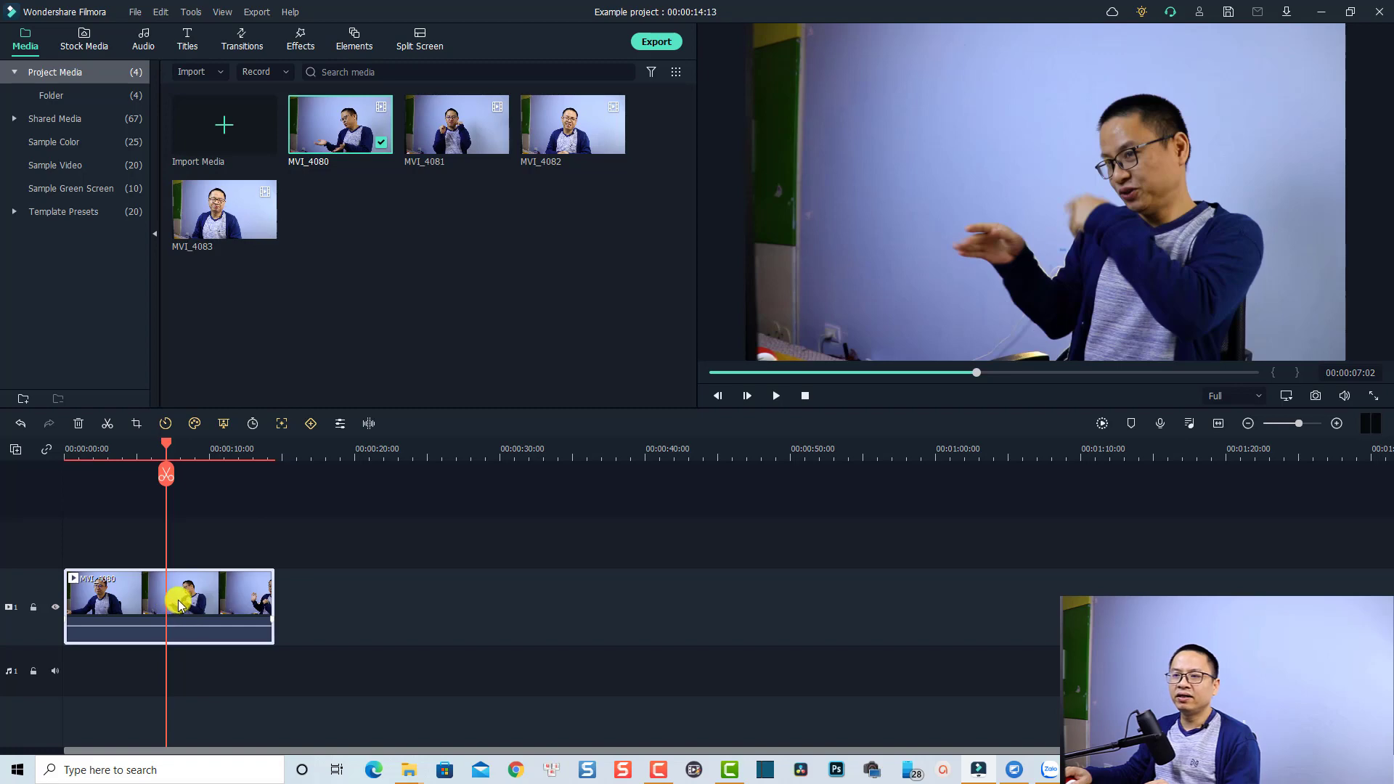
left_click(340, 427)
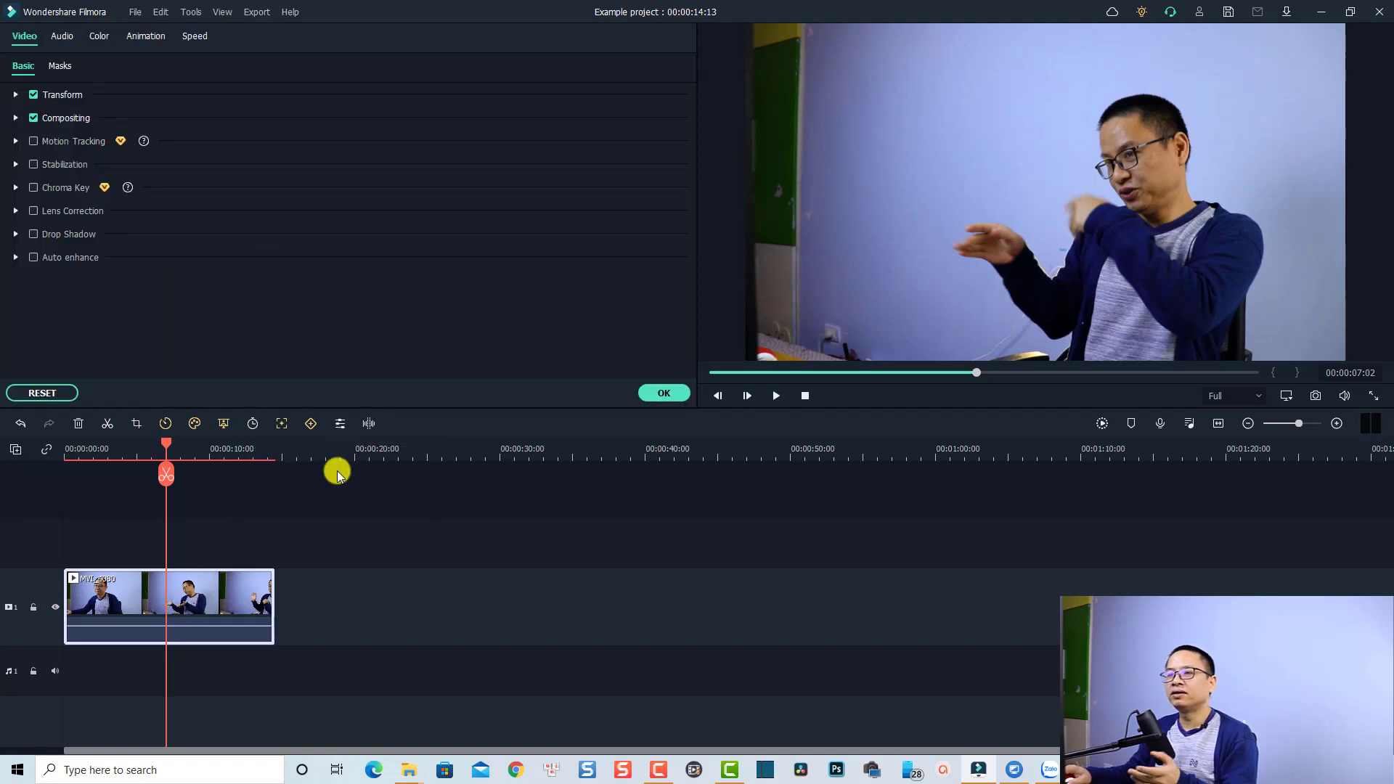
Step: Show MVI_4080's Masks tab with Circle, Rectangle, Double line, Single line, Love and Star shapes visible
left_click(60, 67)
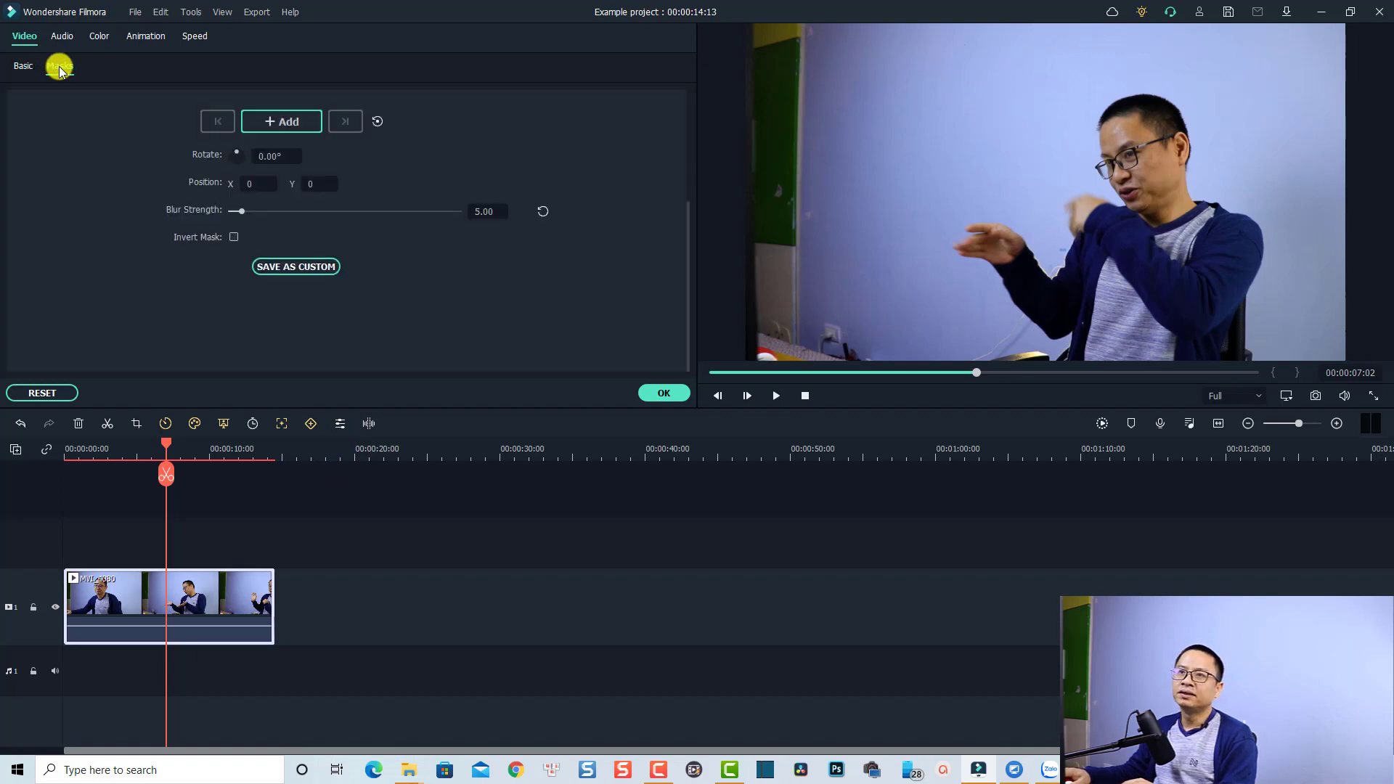
scroll(677, 273, "up", 5)
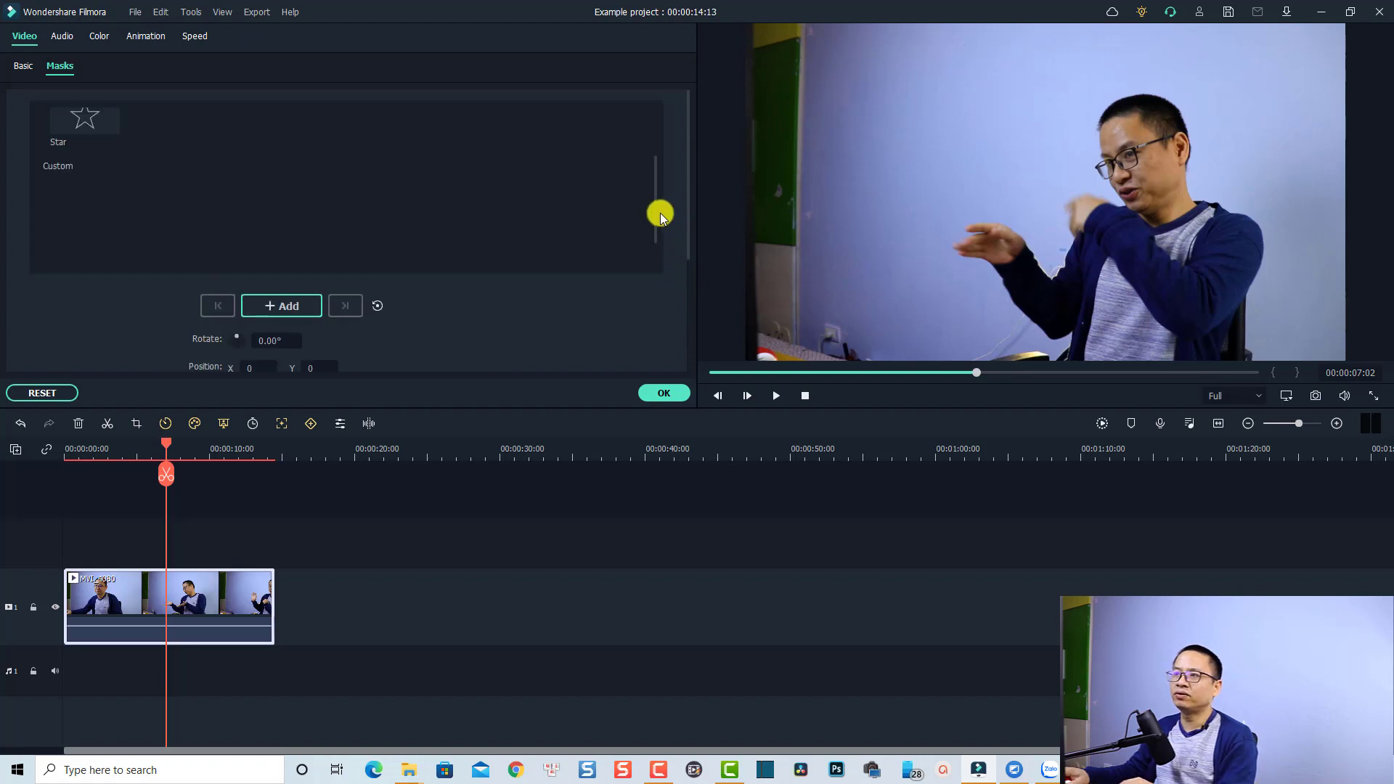
left_click_drag(654, 206, 669, 138)
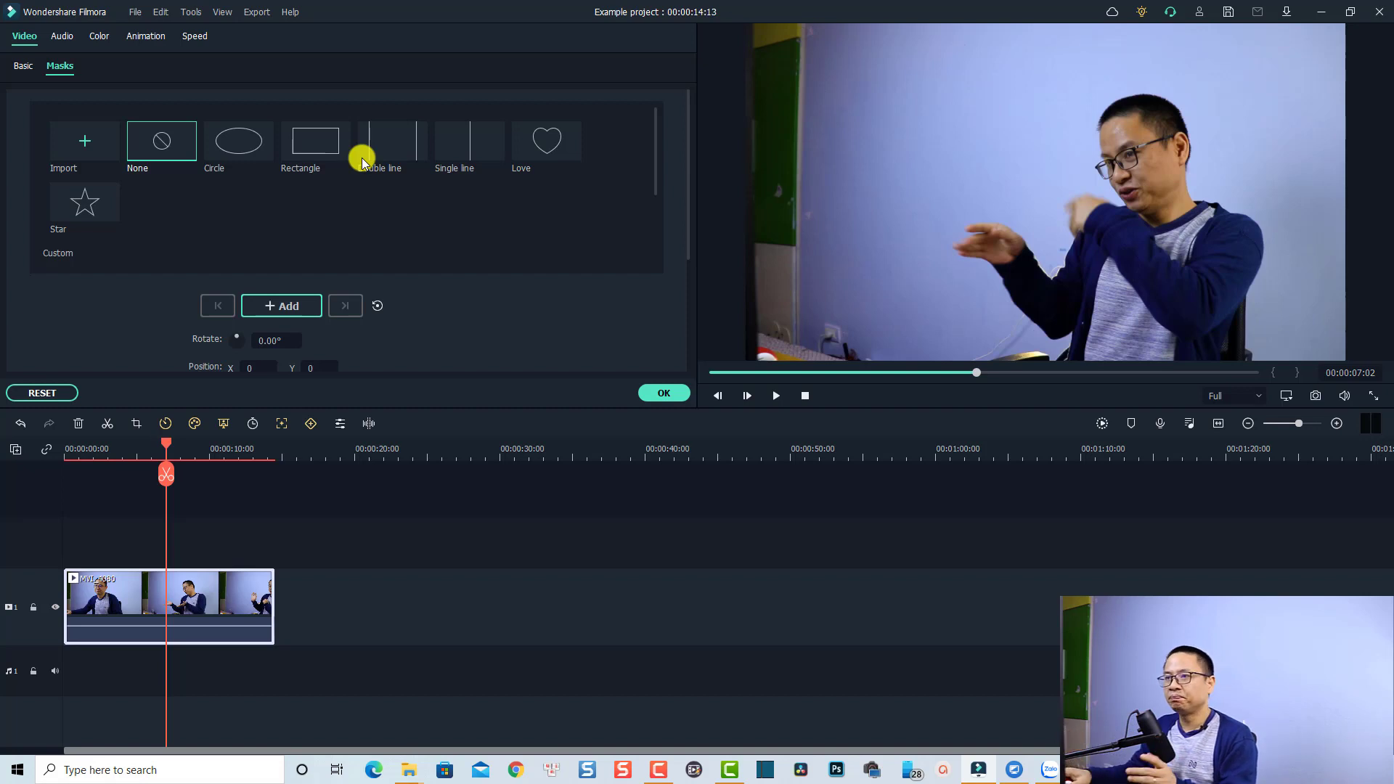
Step: Apply the Single line mask to MVI_4080 and set a mask keyframe at 0:00
left_click(460, 151)
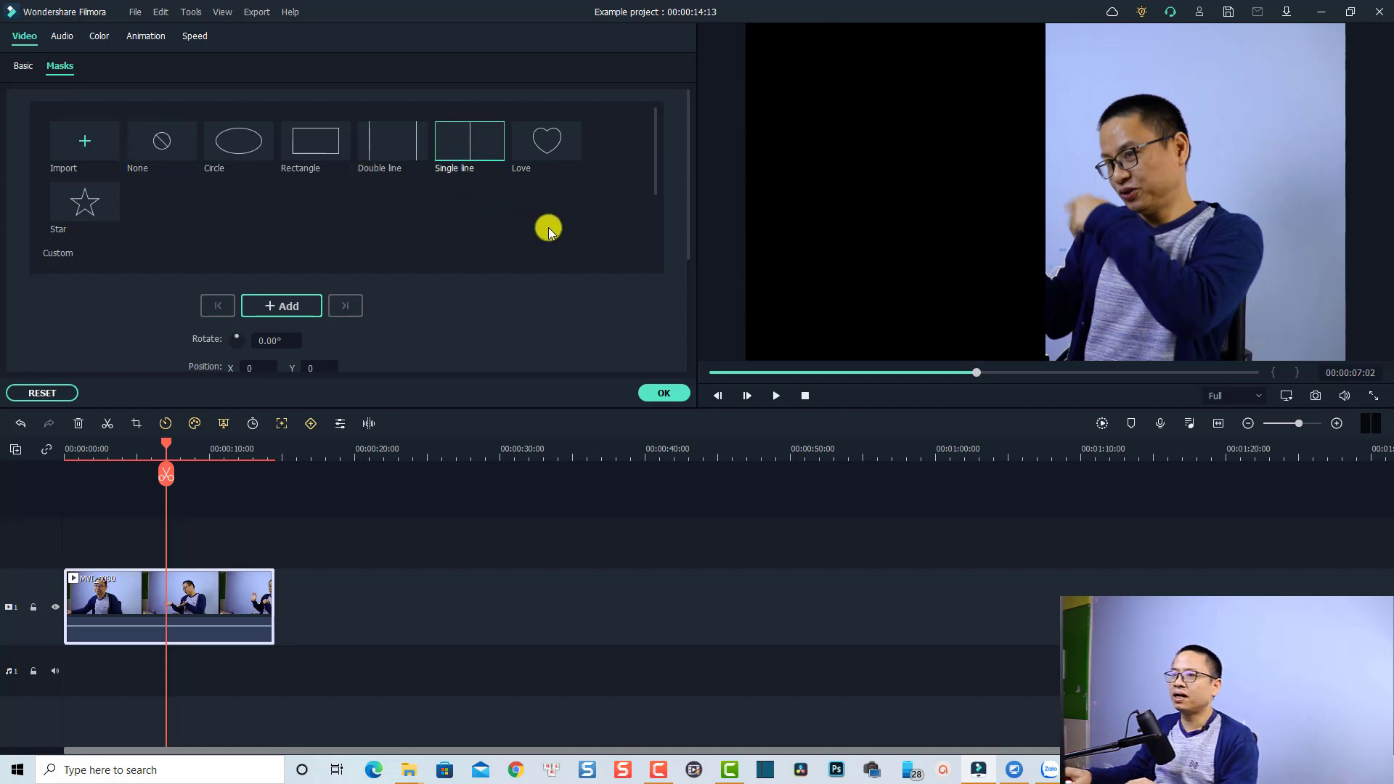
left_click_drag(689, 217, 686, 313)
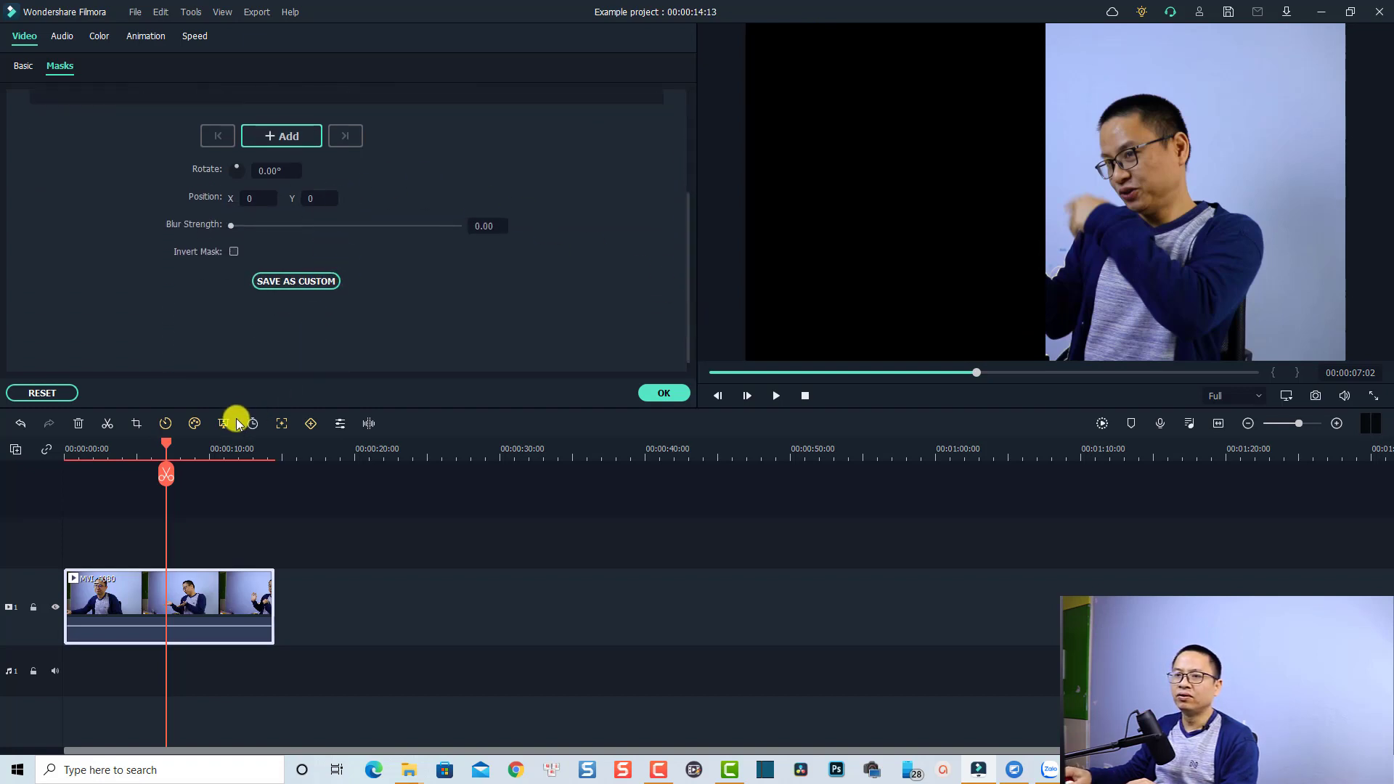
left_click_drag(167, 447, 54, 480)
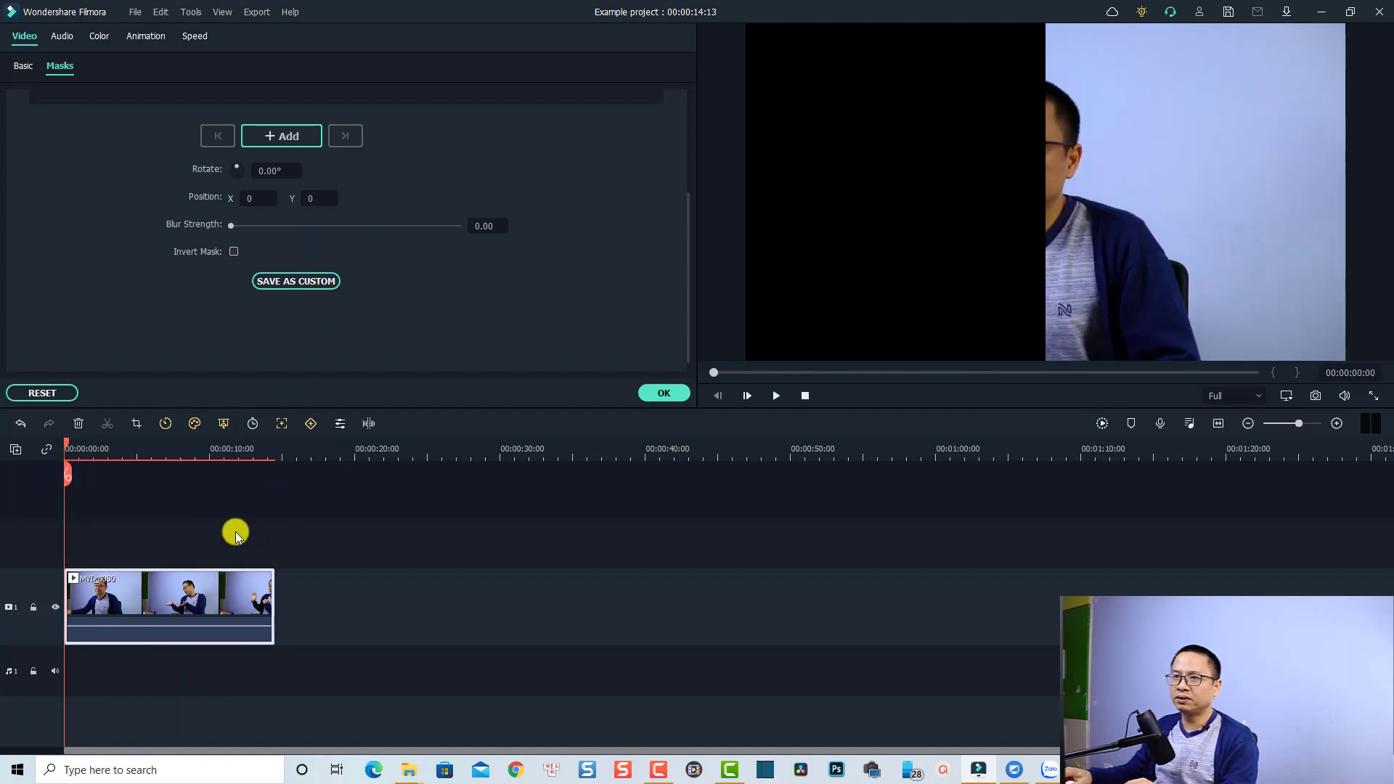
left_click(282, 135)
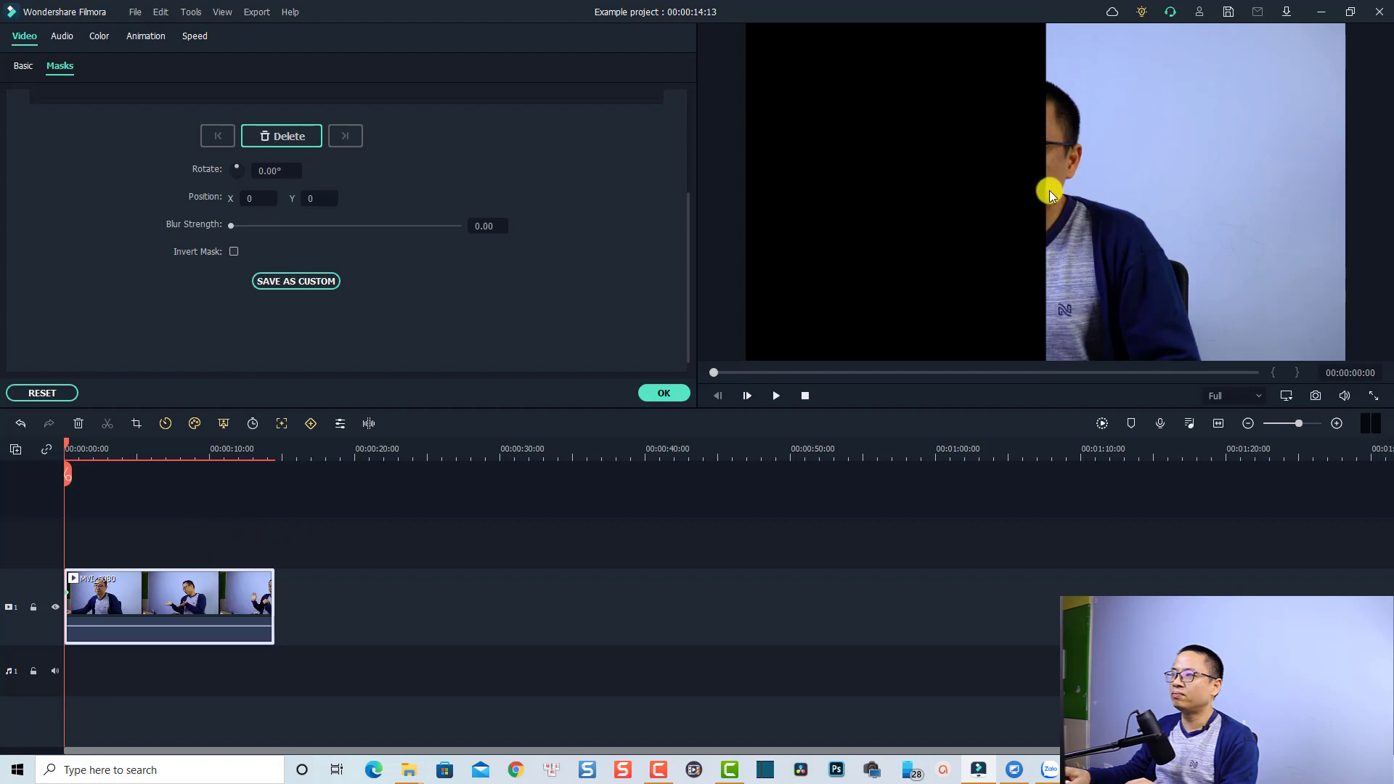
Step: At about 2:13, slide the mask line left to reveal more of the person, then play it back
left_click(101, 451)
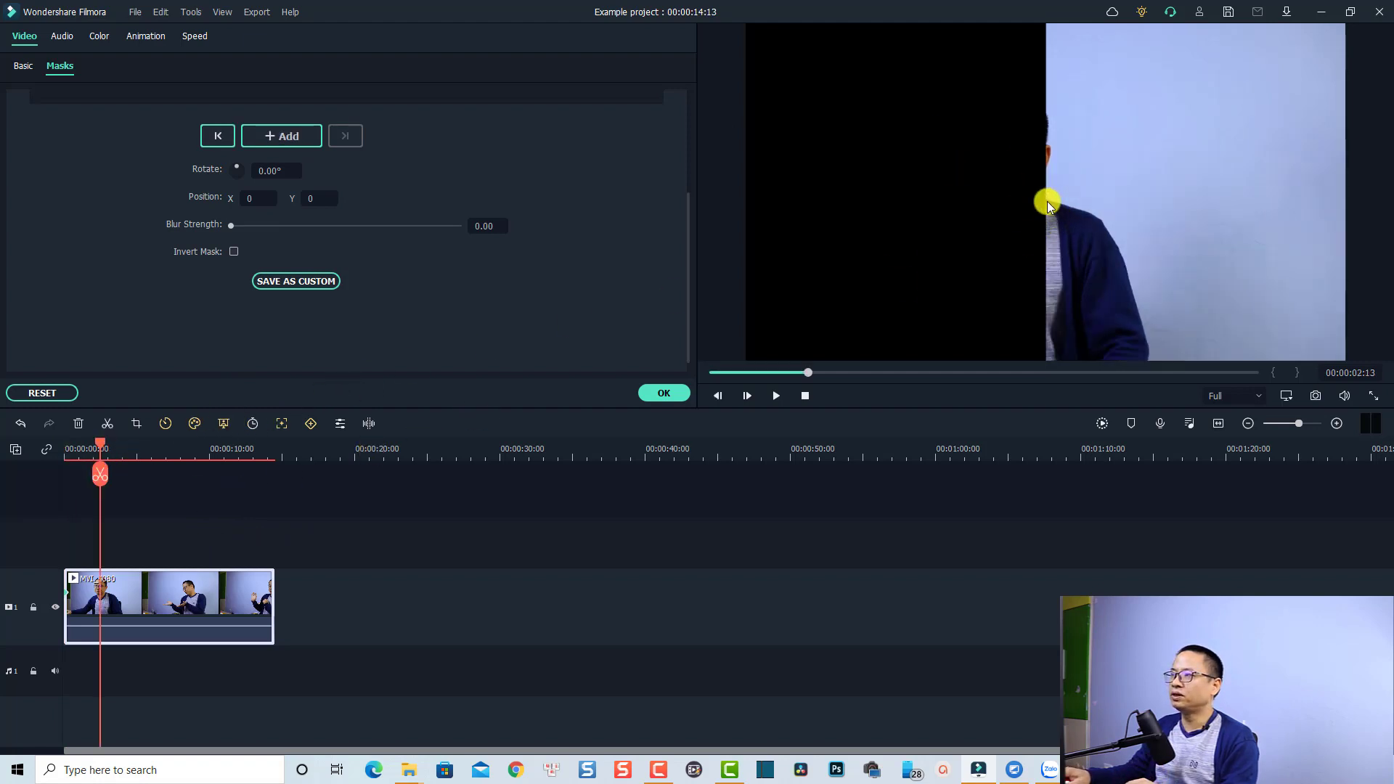
left_click_drag(1047, 202, 1047, 191)
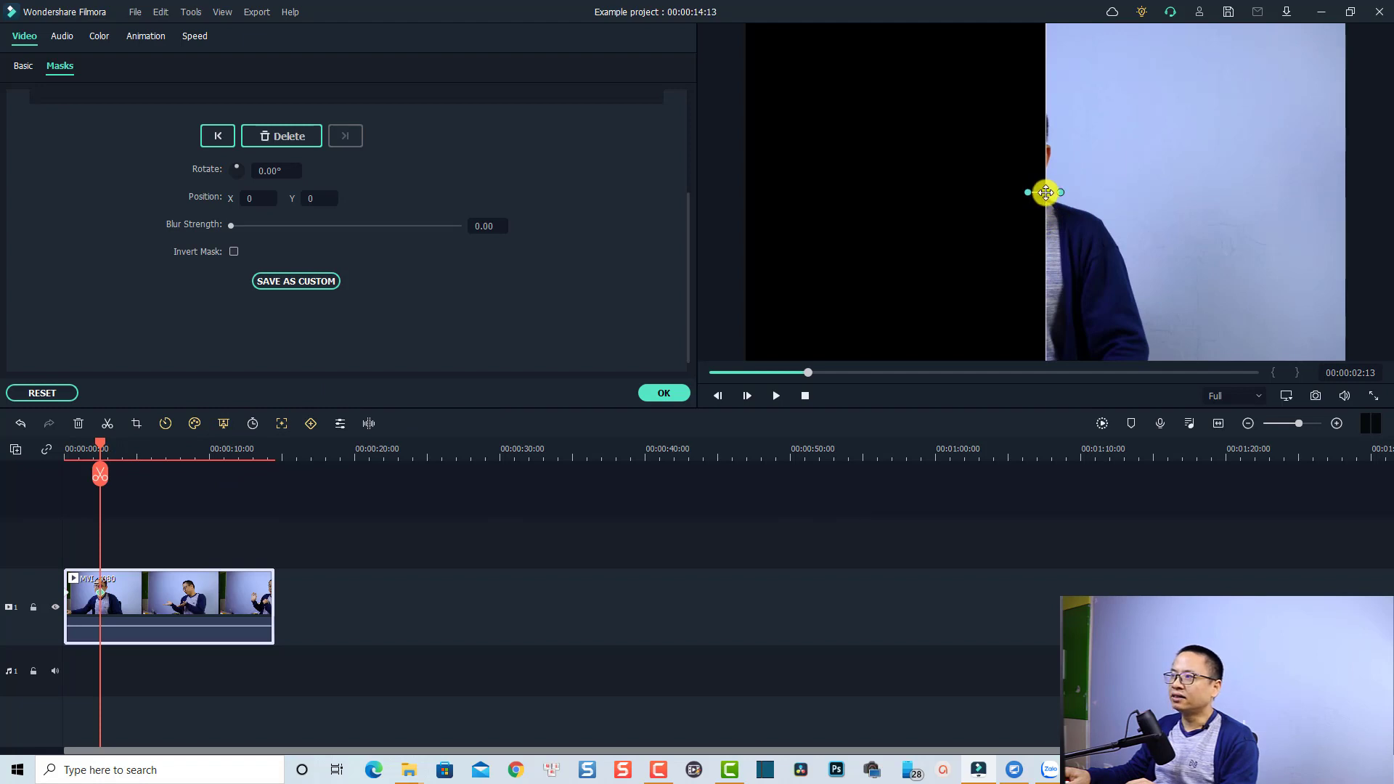
left_click_drag(1045, 193, 878, 227)
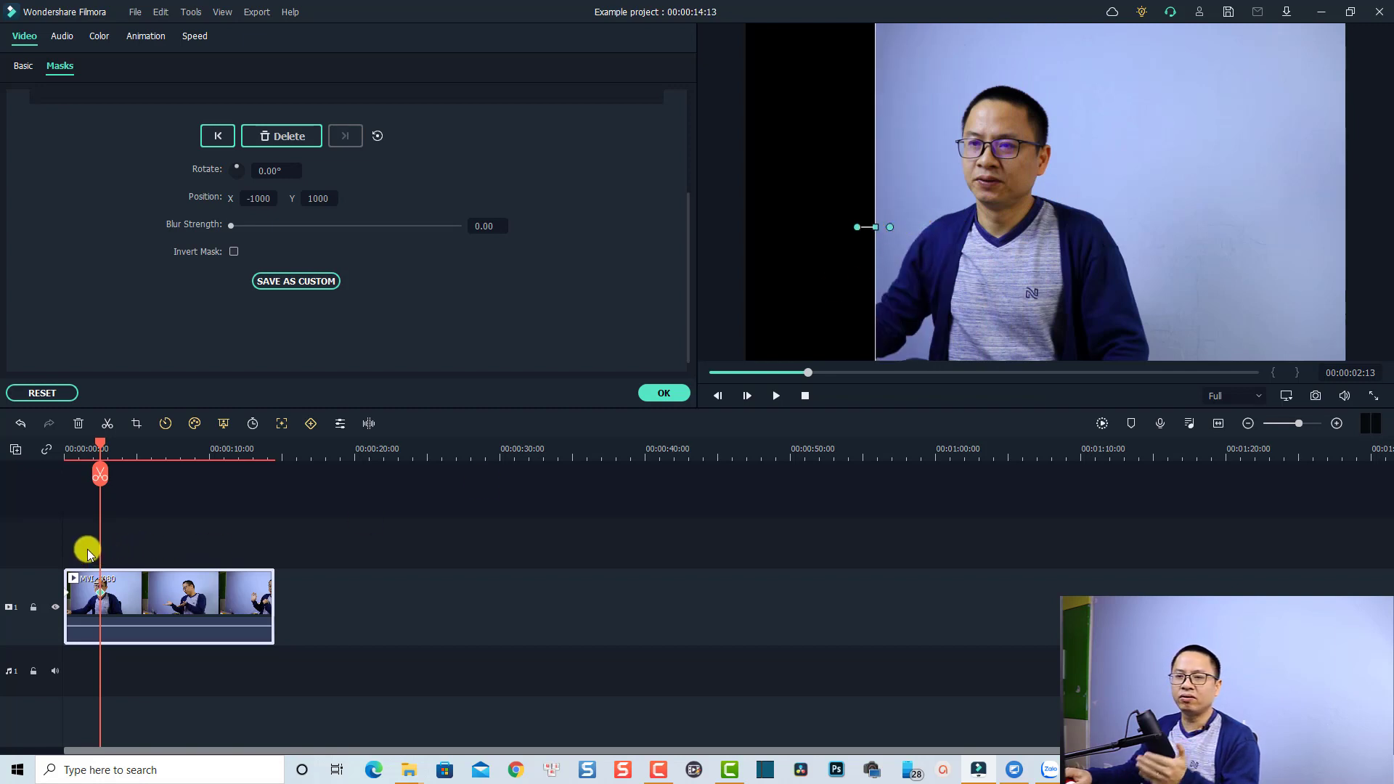
left_click_drag(100, 445, 58, 464)
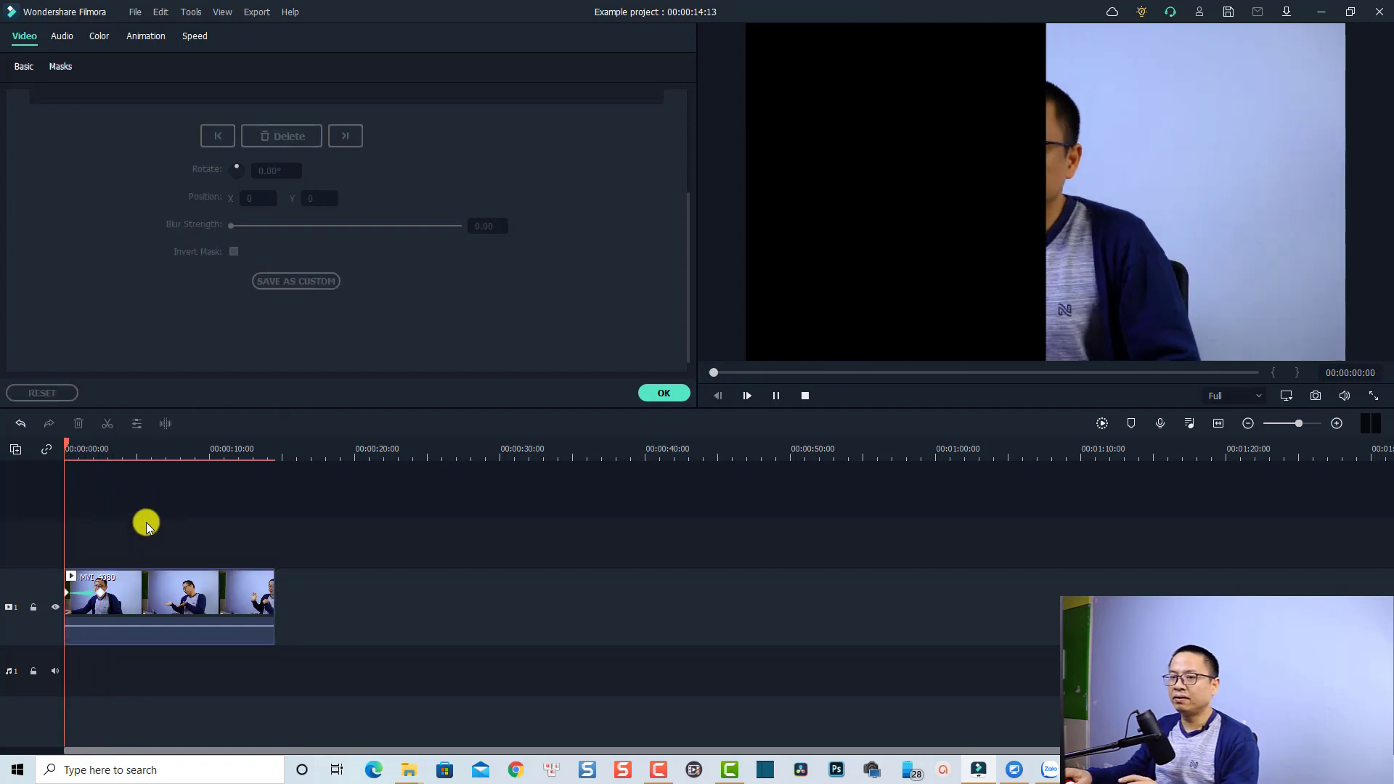
key("space")
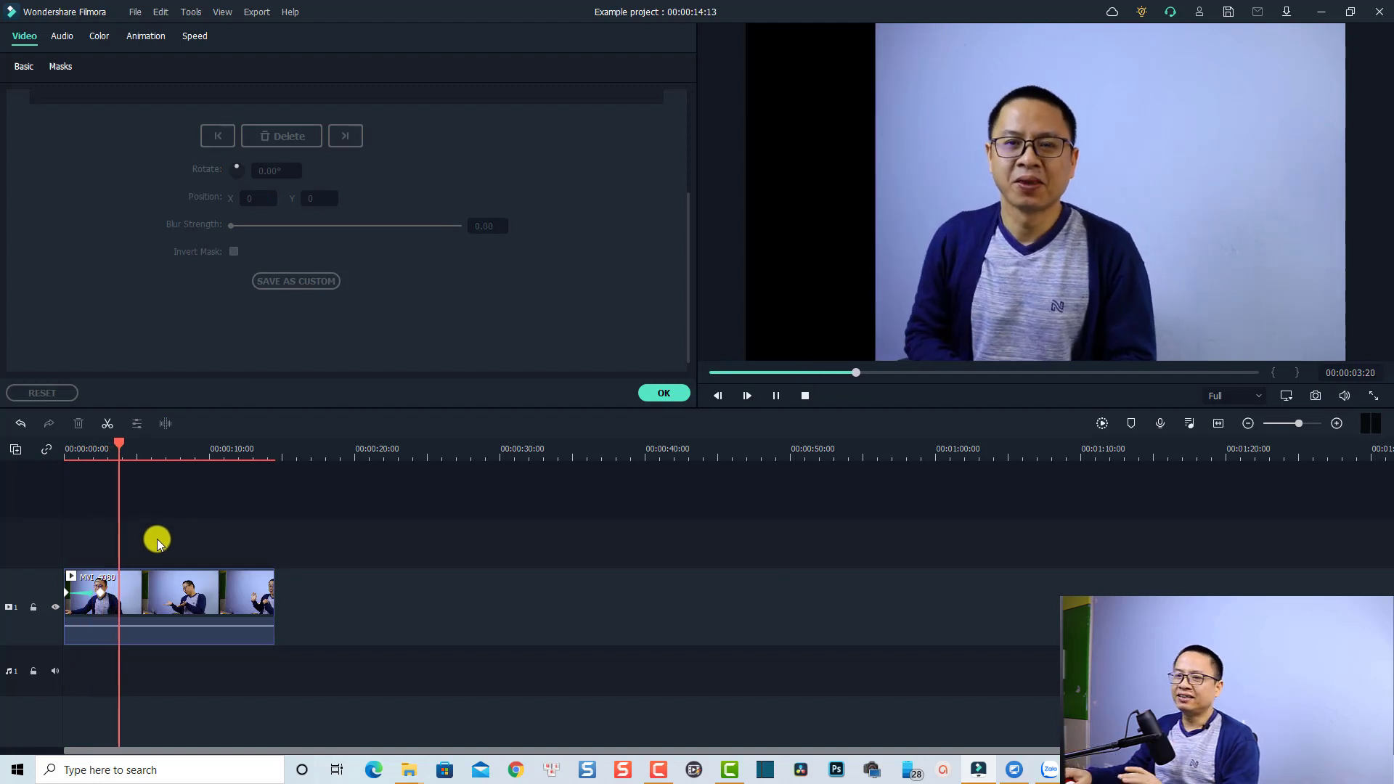
left_click(159, 581)
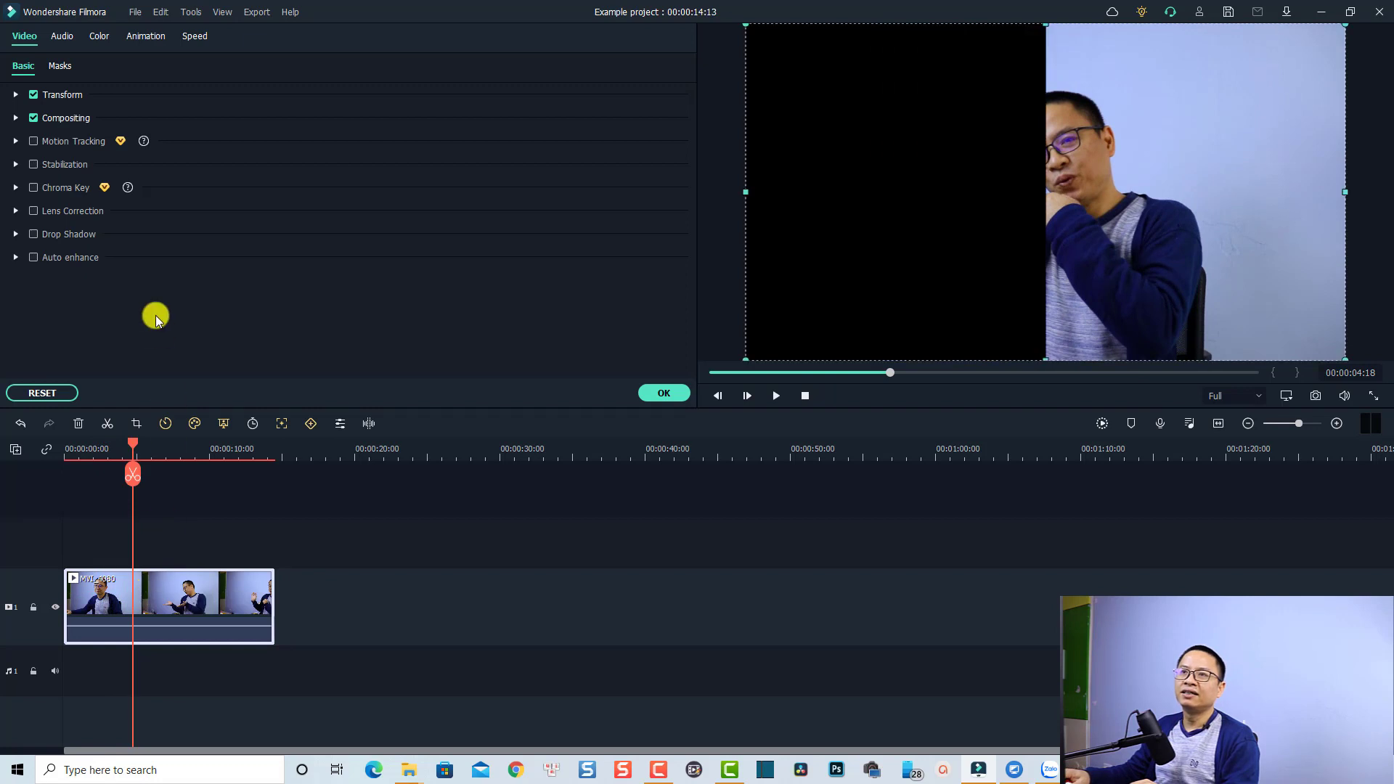
Step: Bring the clip's Masks settings back into view
left_click(58, 64)
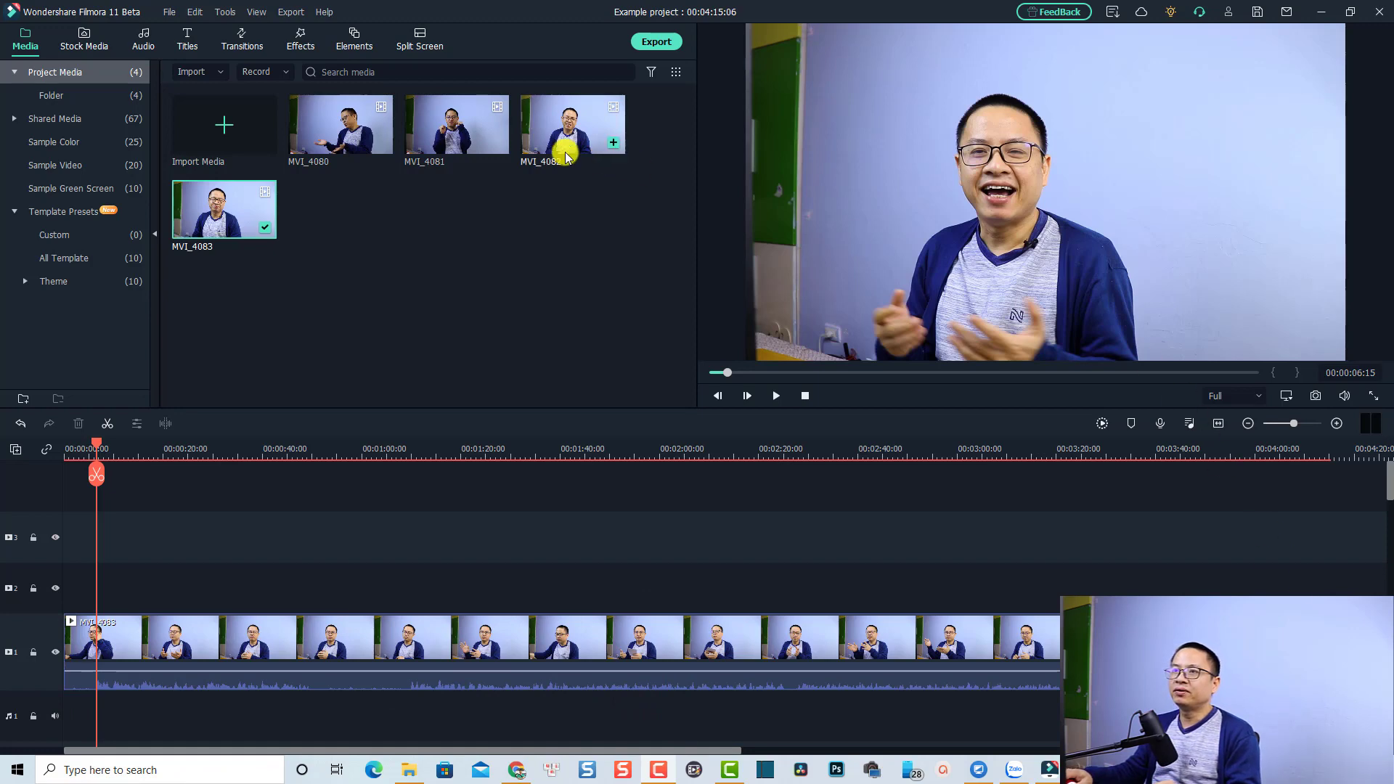
Step: Open the Effects library and expand the BorisFX collection
left_click(300, 44)
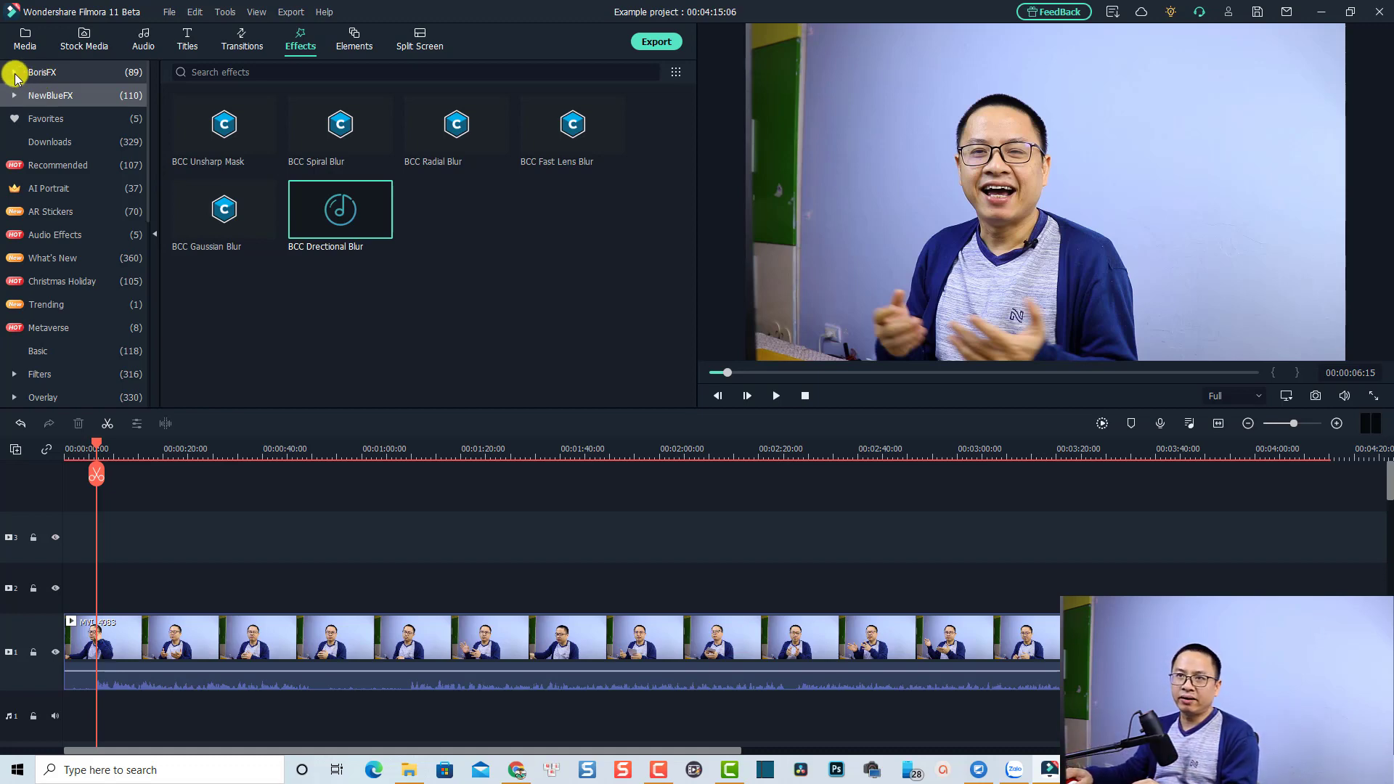
left_click(15, 72)
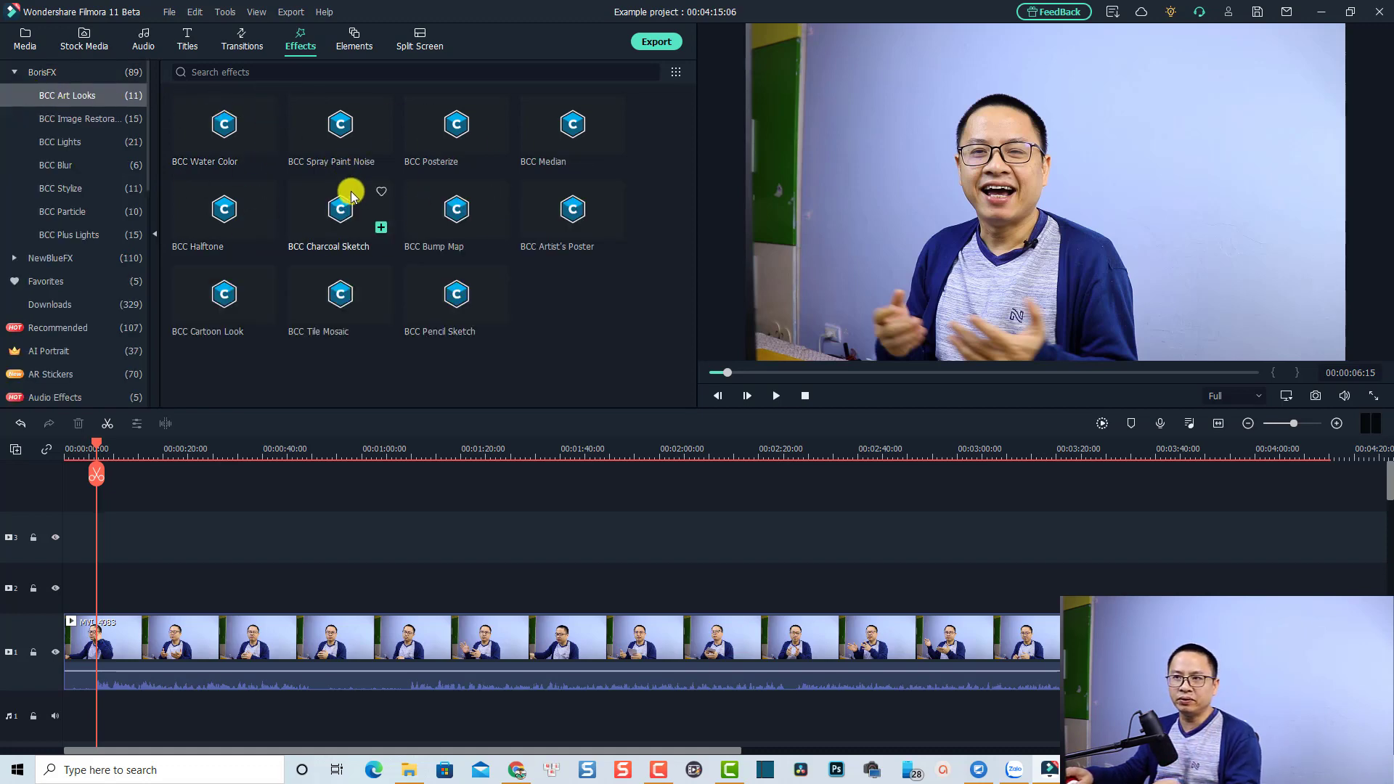
Step: Place BCC Spray Paint Noise on track 2 above MVI_4083 via Try It, preview it, and open its settings
left_click(316, 151)
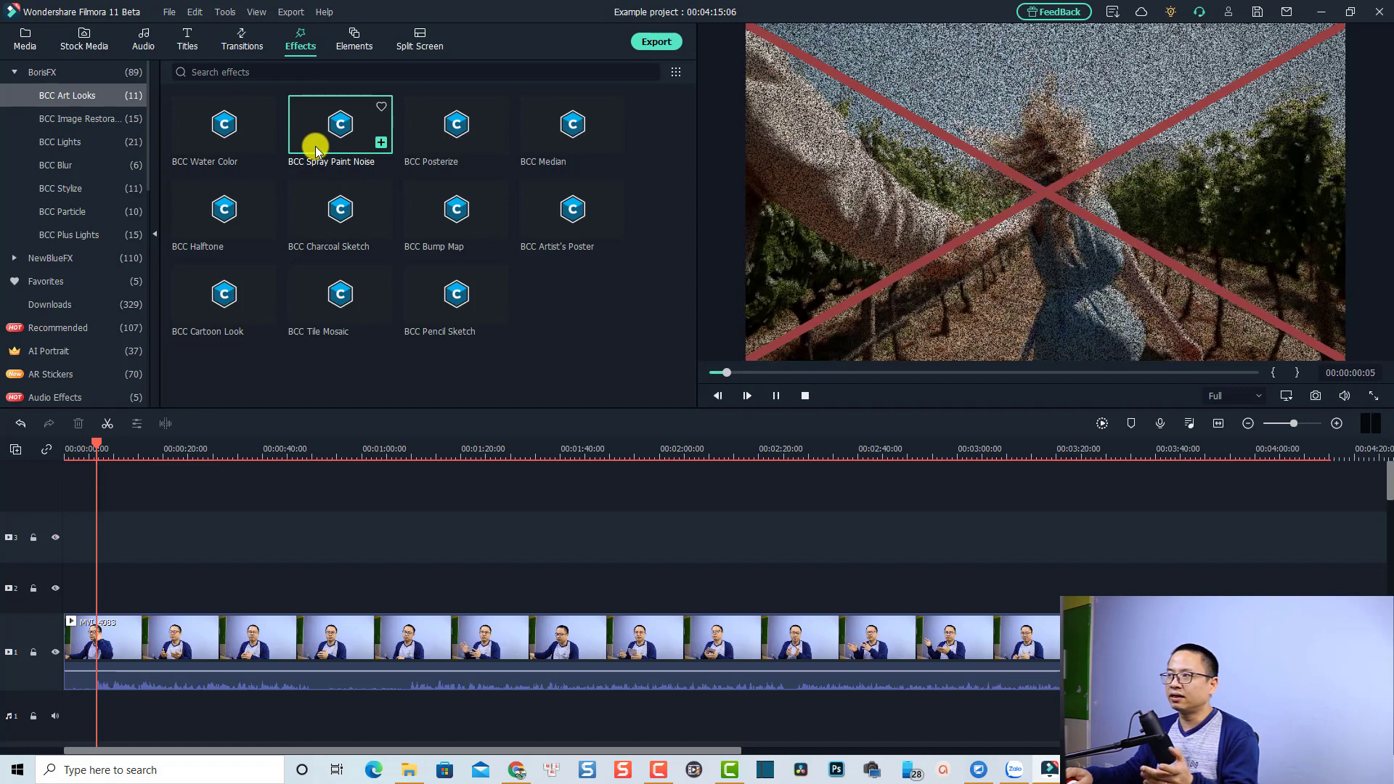
mouse_move(315, 146)
left_mouse_down()
mouse_move(146, 548)
mouse_move(99, 581)
left_mouse_up()
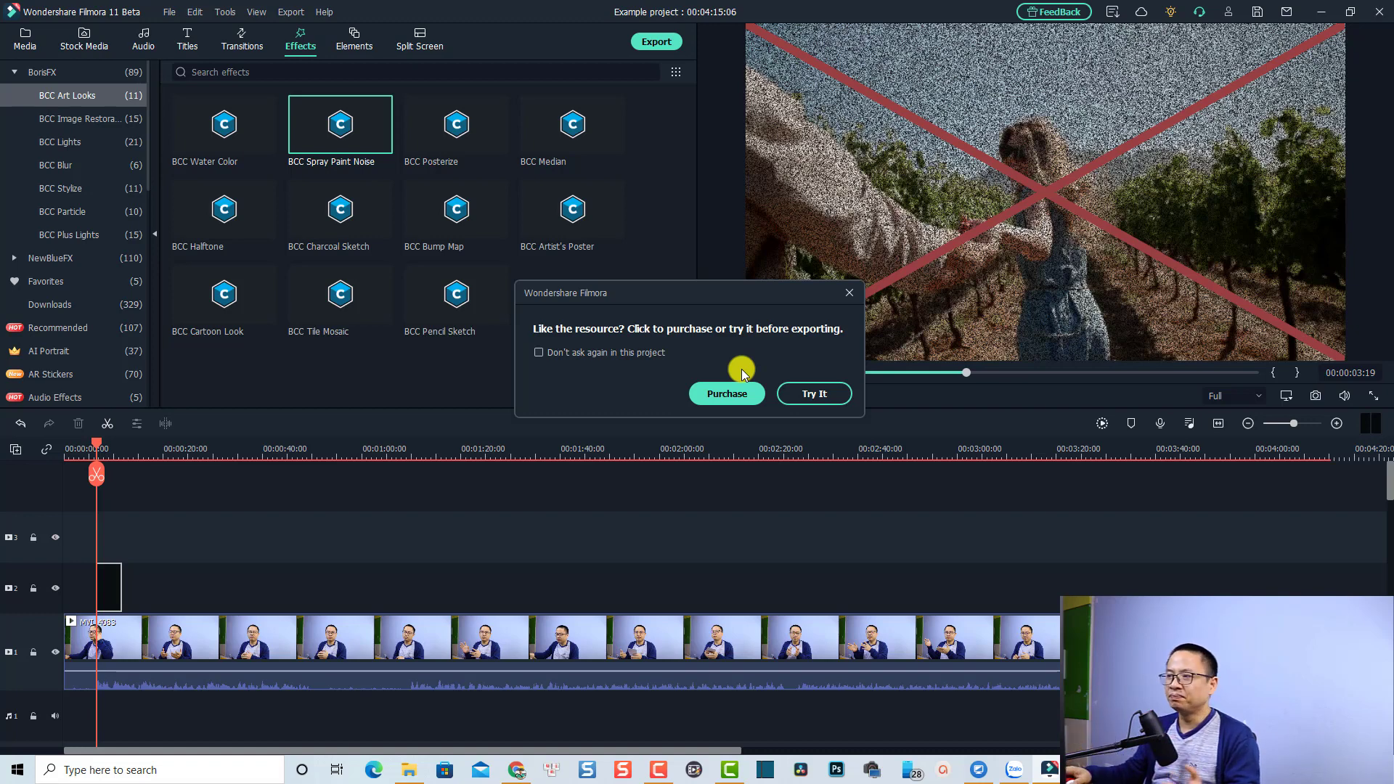
left_click(803, 394)
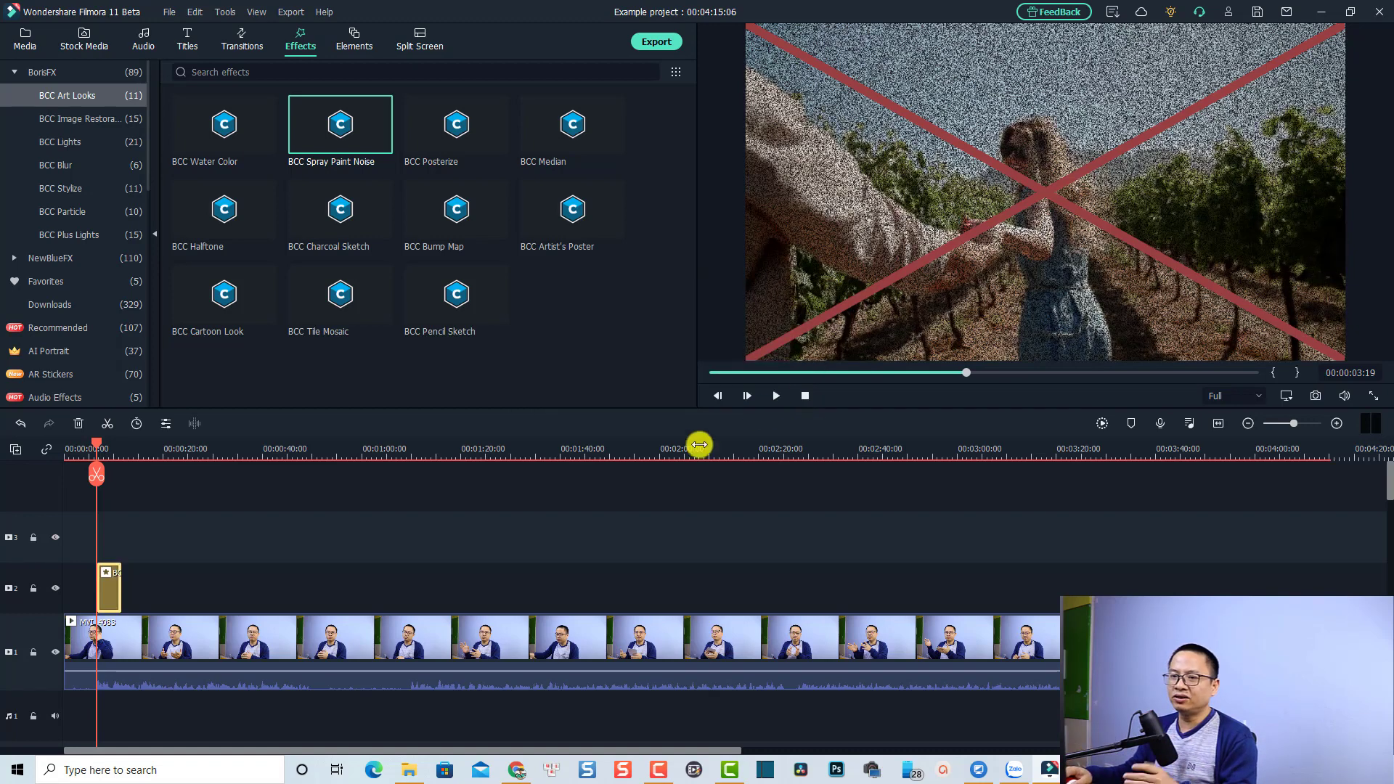
left_click(176, 577)
key("space")
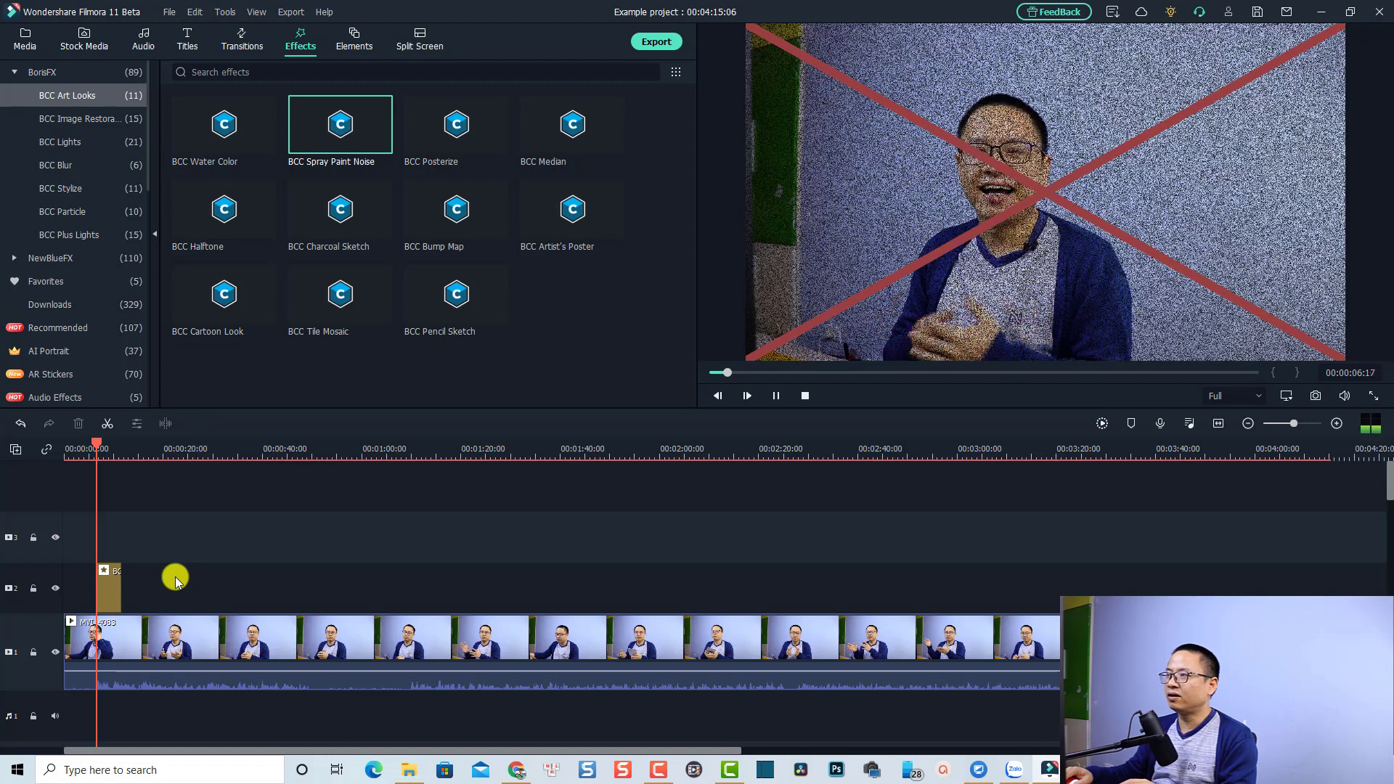
key("space")
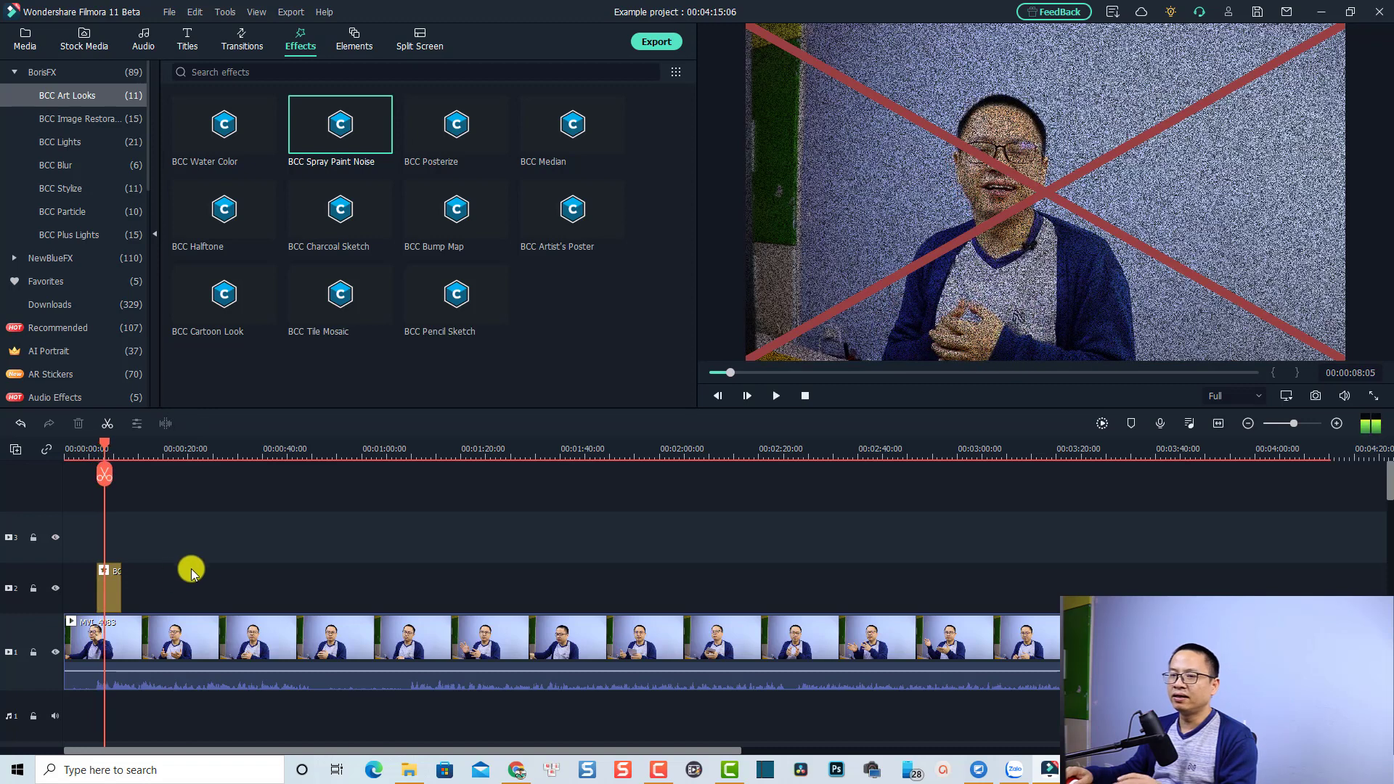
double_click(128, 583)
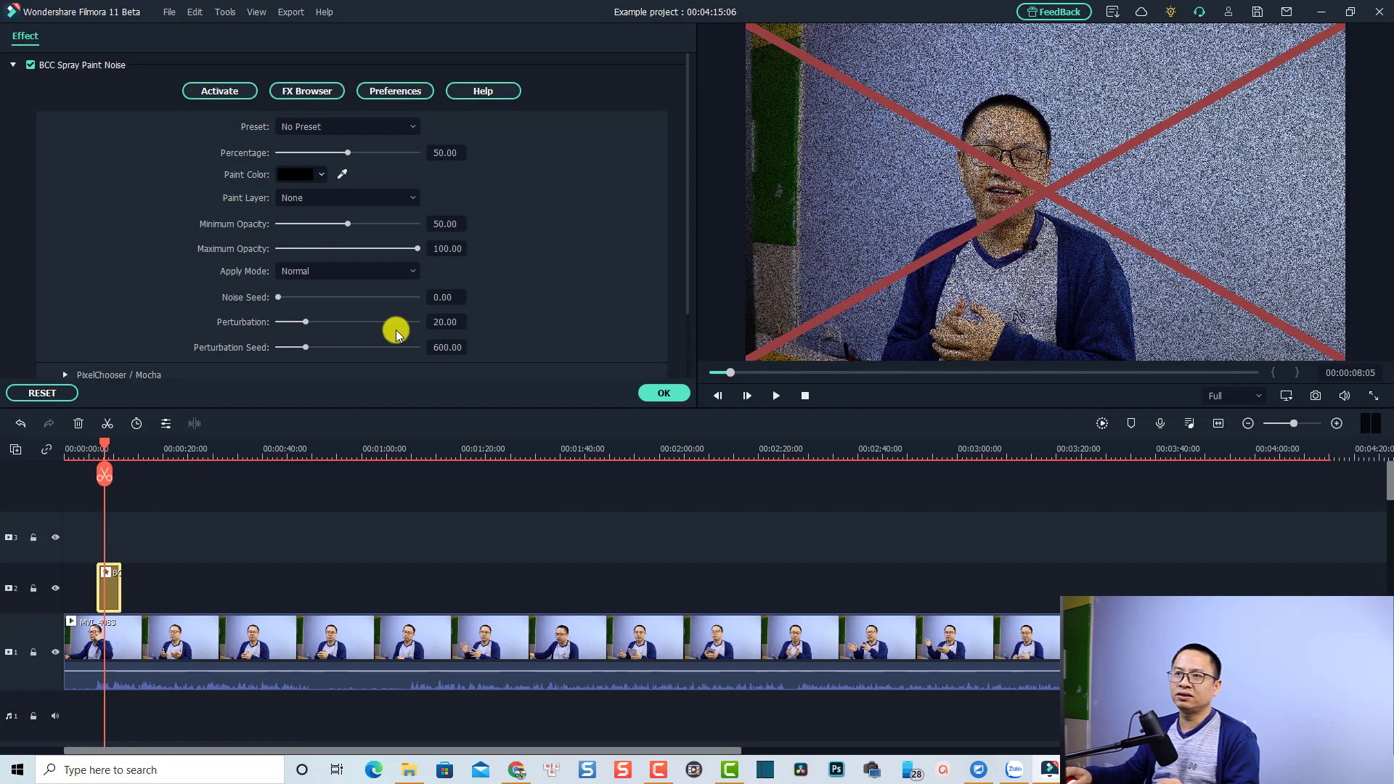
Step: Confirm the Spray Paint Noise settings unchanged with OK and collapse the BorisFX group
mouse_move(688, 159)
left_mouse_down()
mouse_move(682, 228)
mouse_move(695, 149)
left_mouse_up()
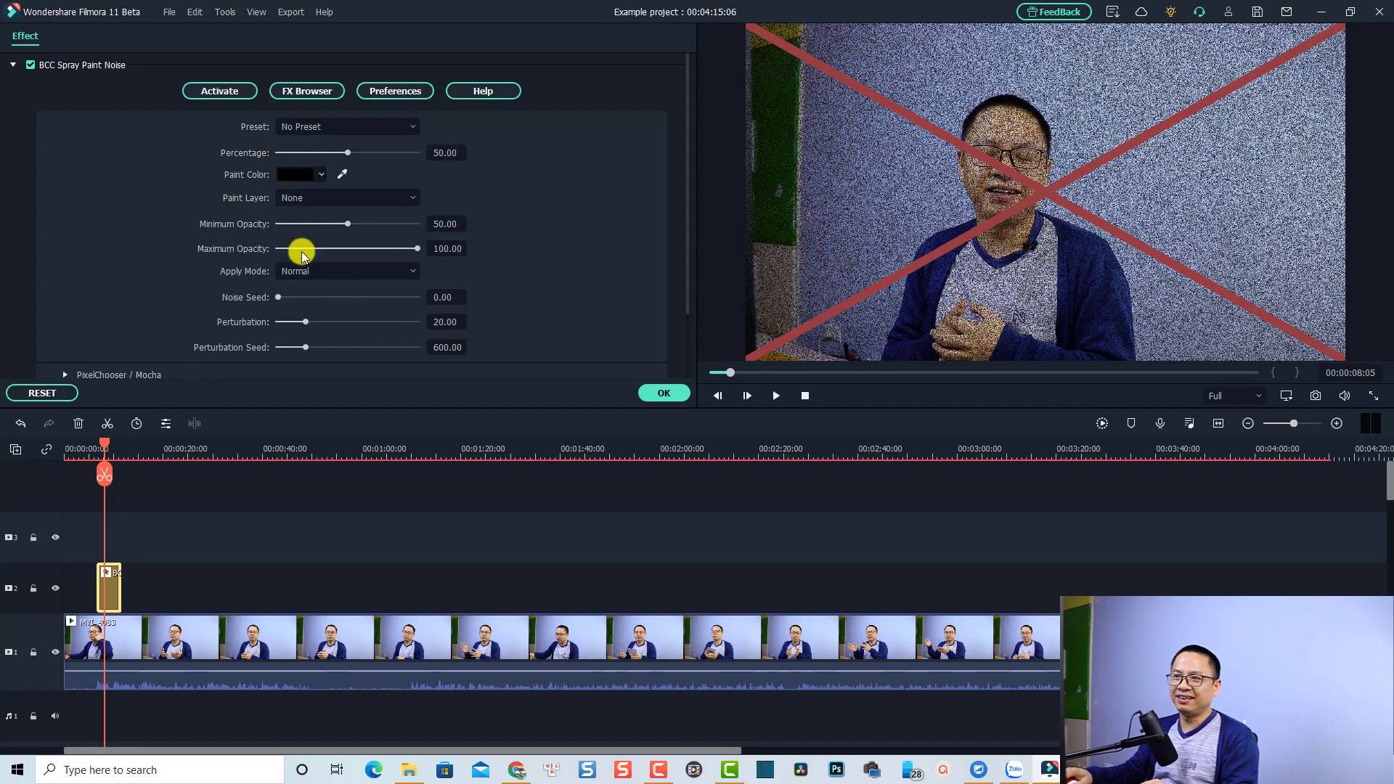
left_click(661, 396)
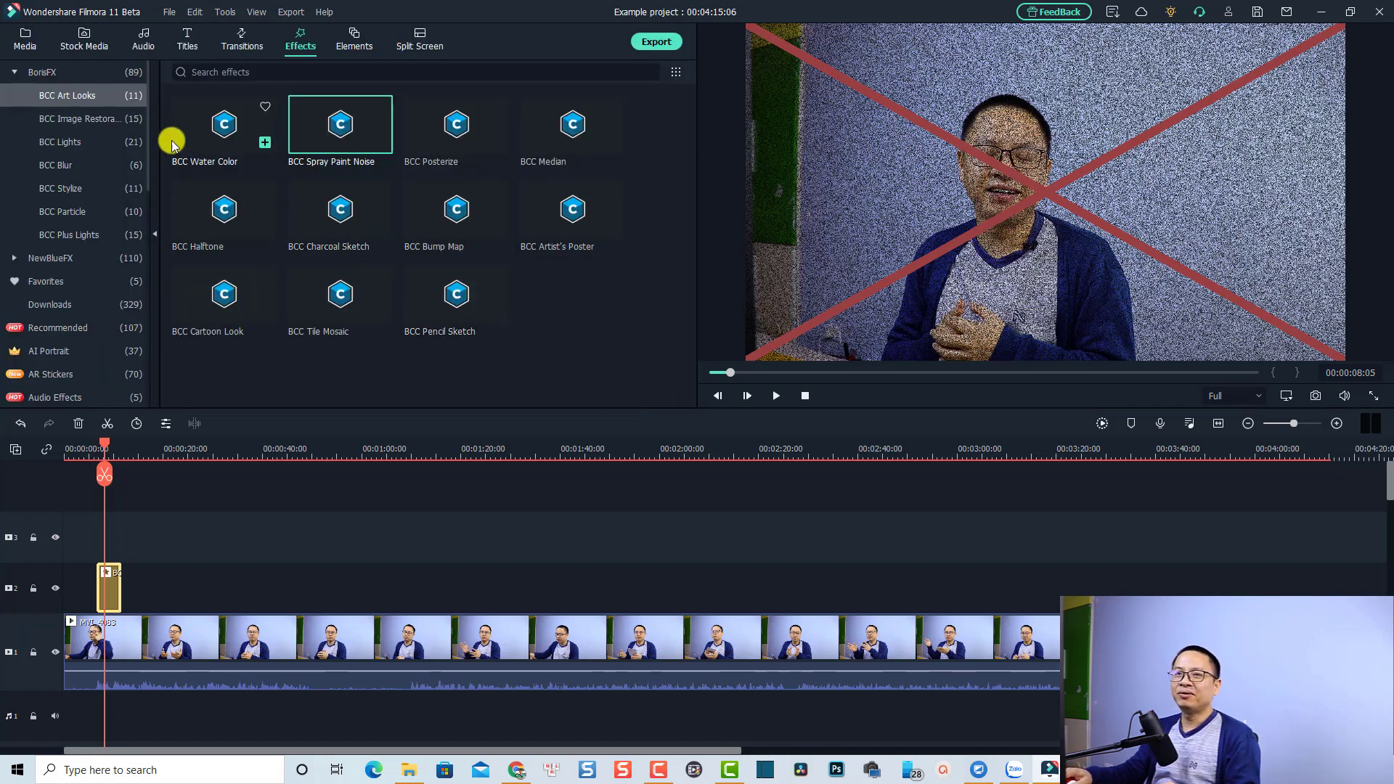
left_click(14, 70)
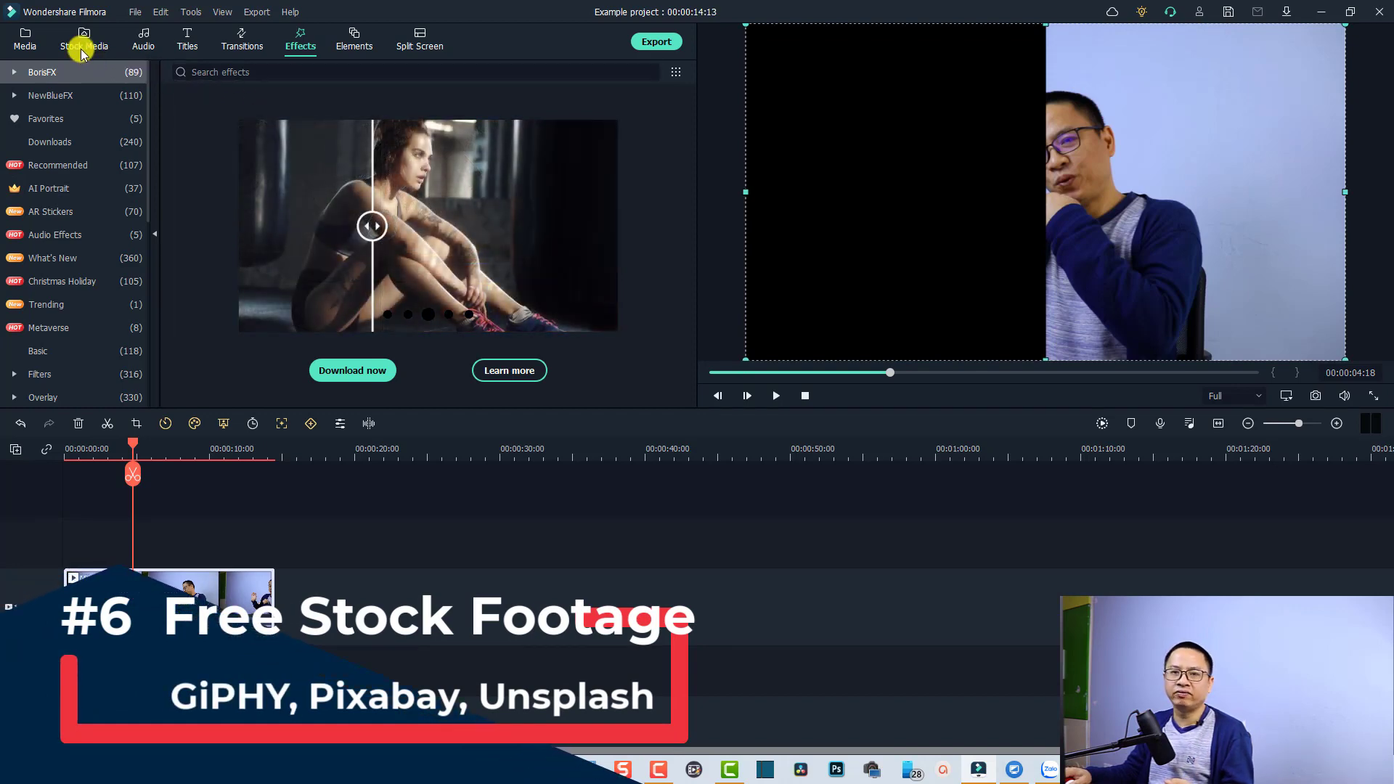
Step: In Stock Media, browse Pixabay, then switch to Unsplash's free high-resolution photos
left_click(82, 51)
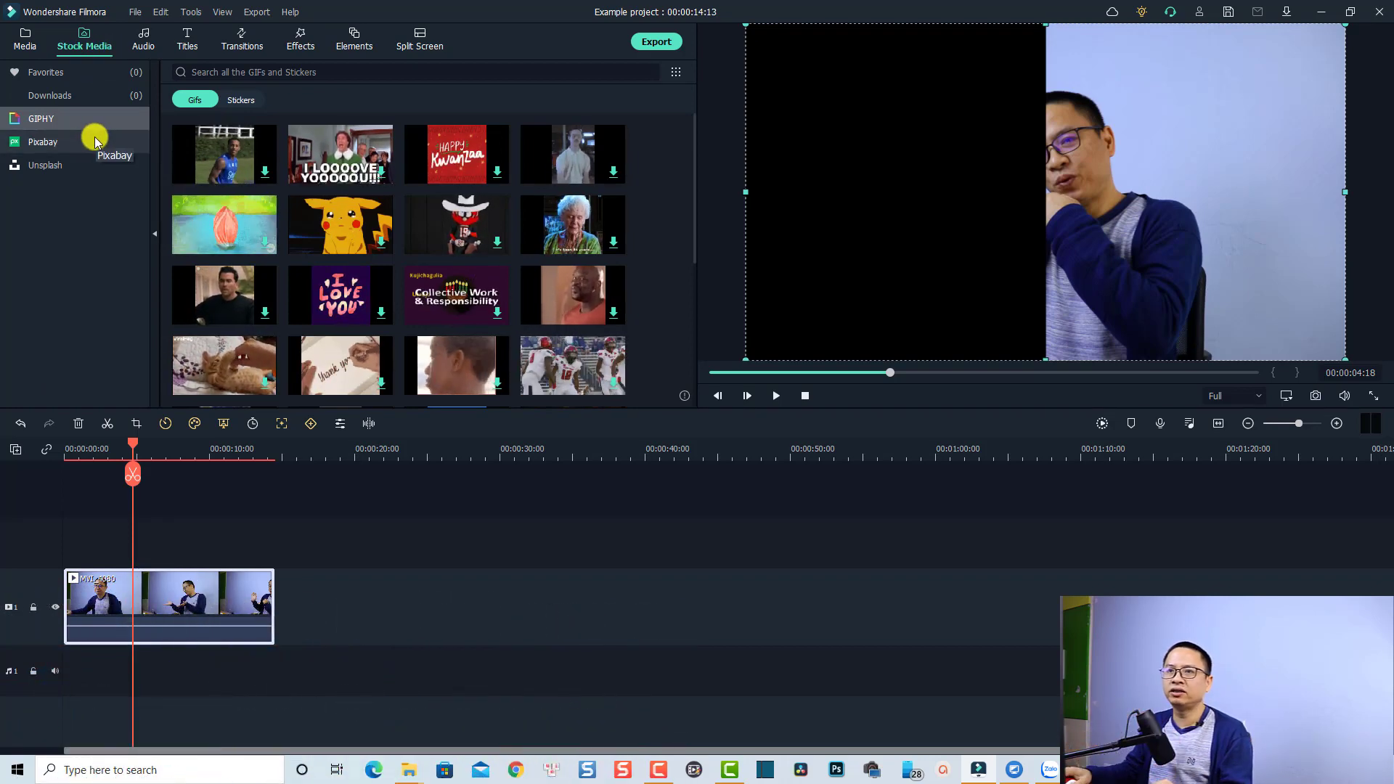
left_click(41, 141)
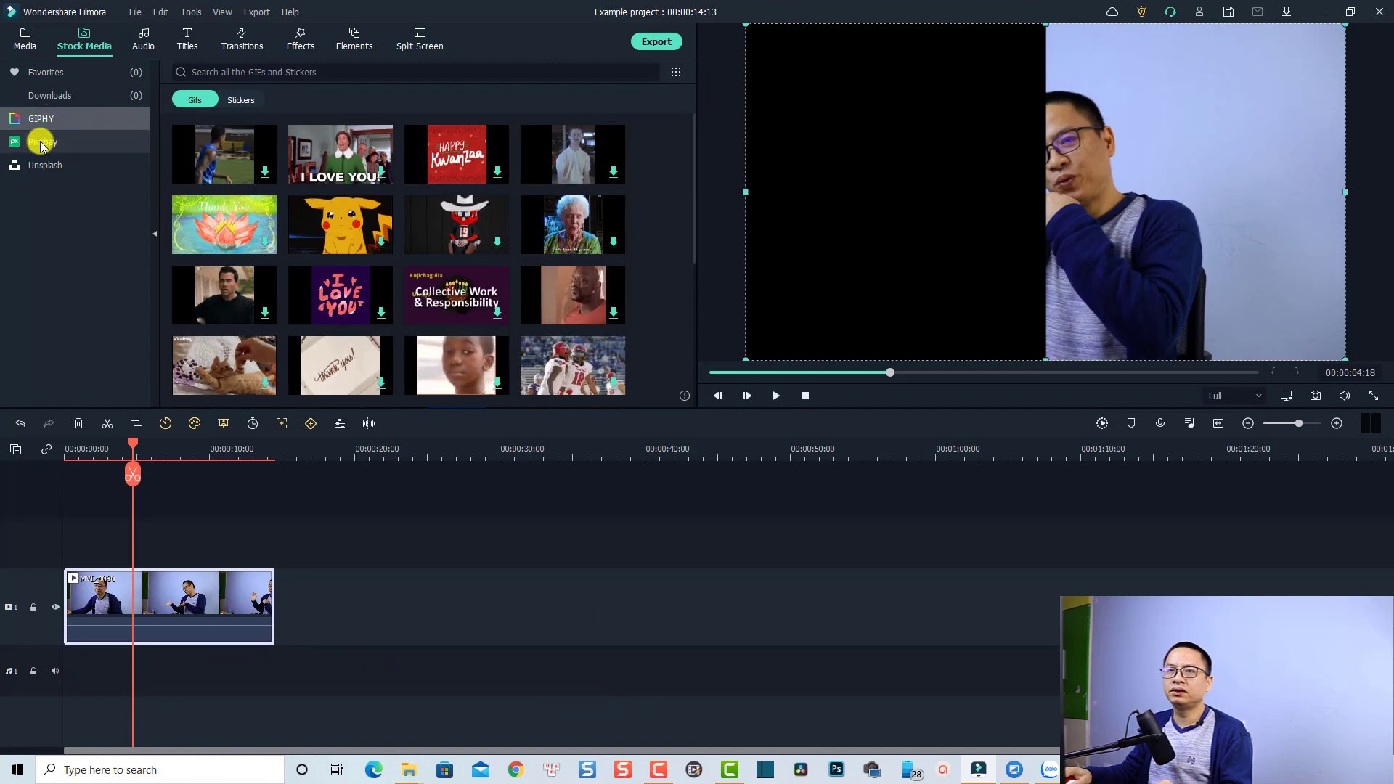
left_click(40, 167)
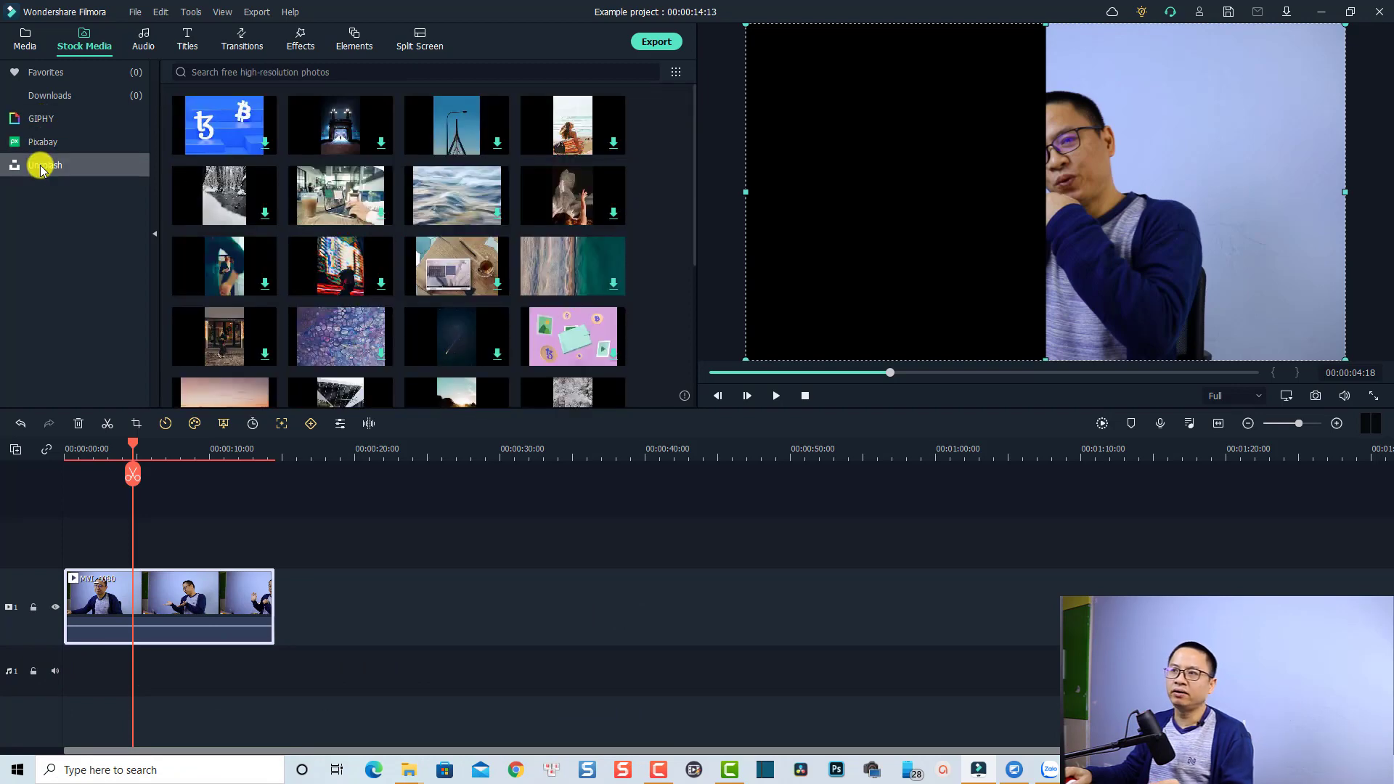
mouse_move(259, 284)
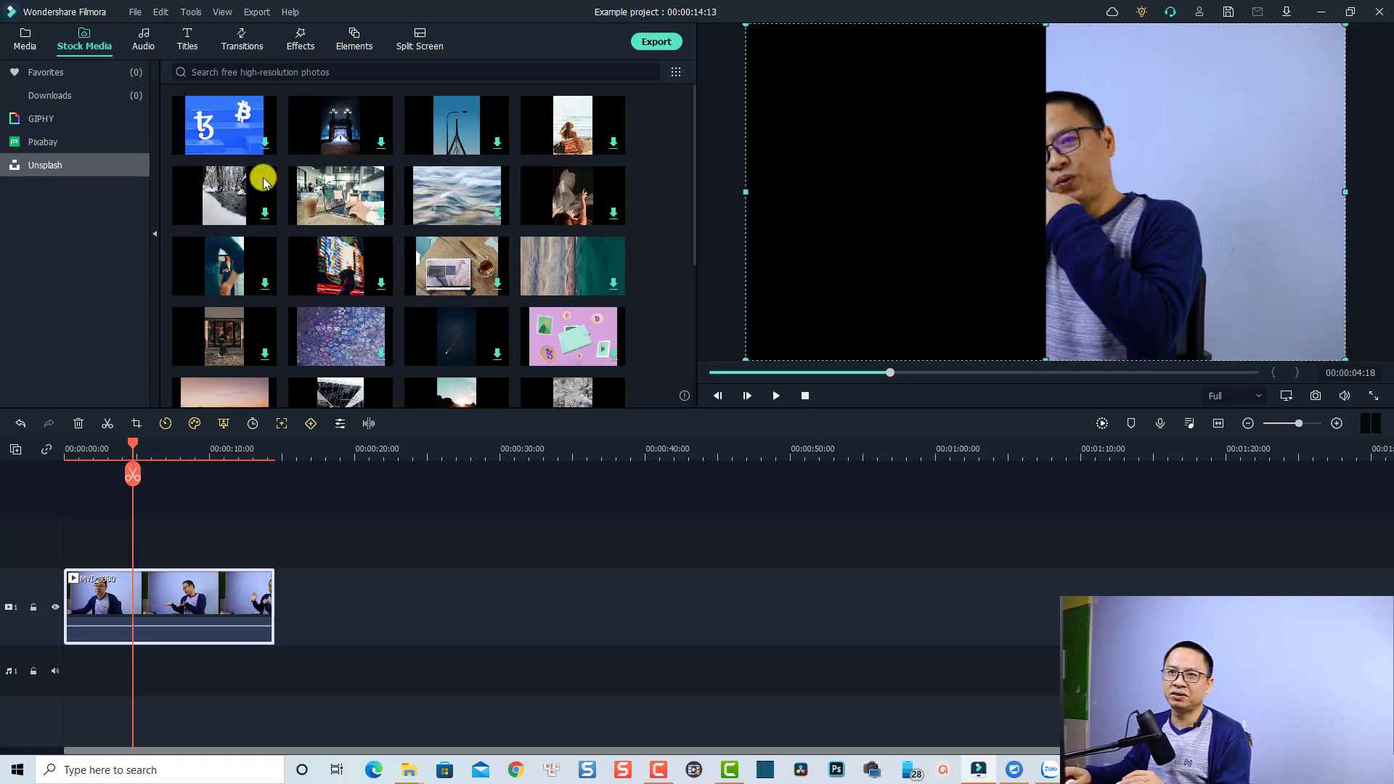
Step: Switch back to Pixabay videos and download the snowy purple 4K winter clip
left_click(41, 140)
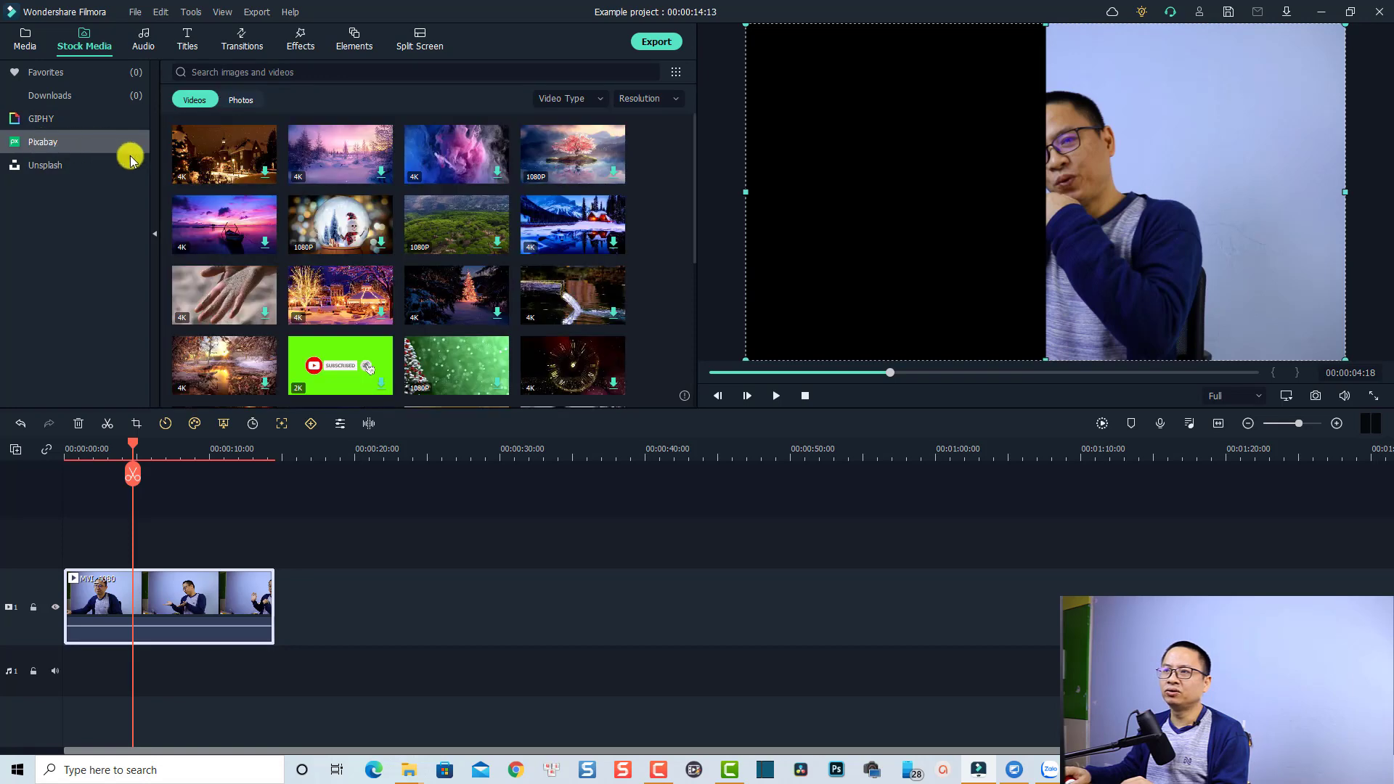
scroll(450, 251, "down", 3)
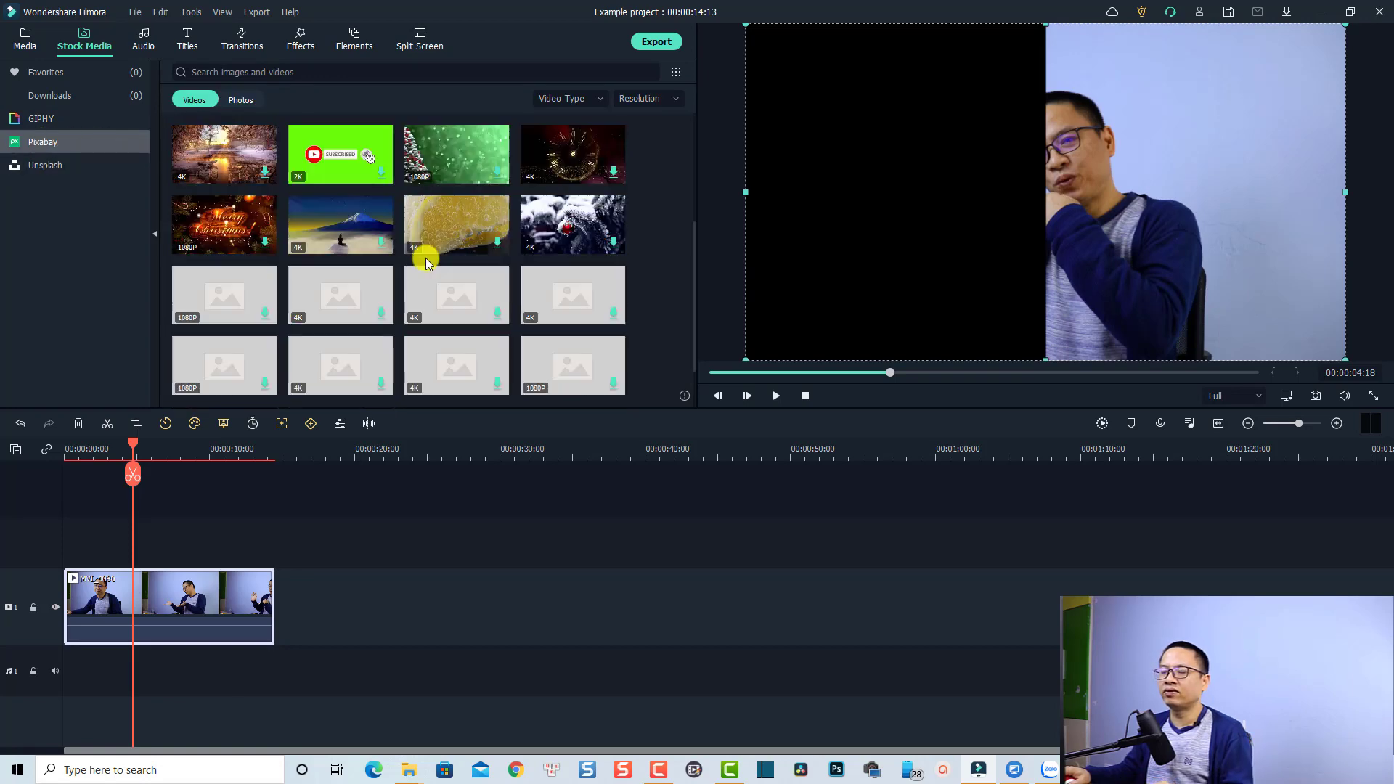
scroll(425, 261, "up", 3)
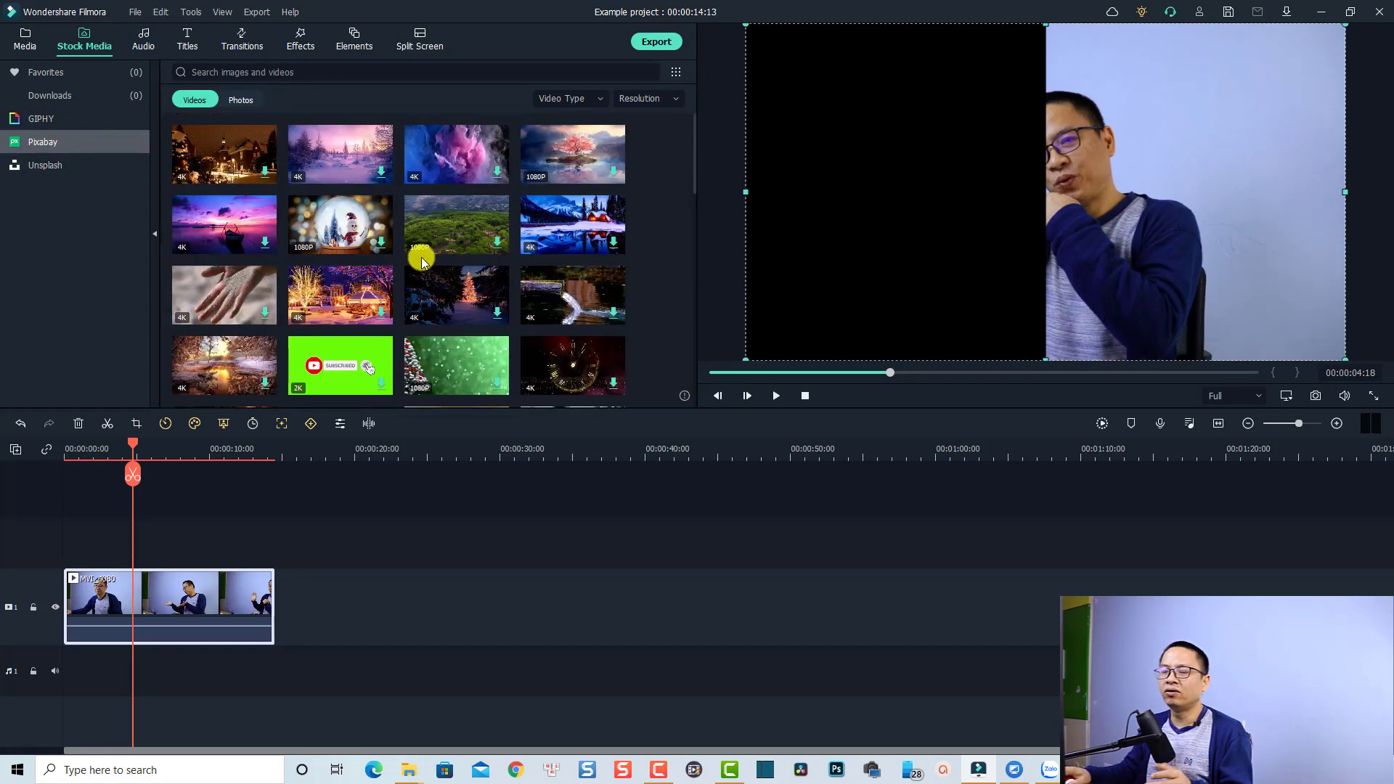
left_click(331, 176)
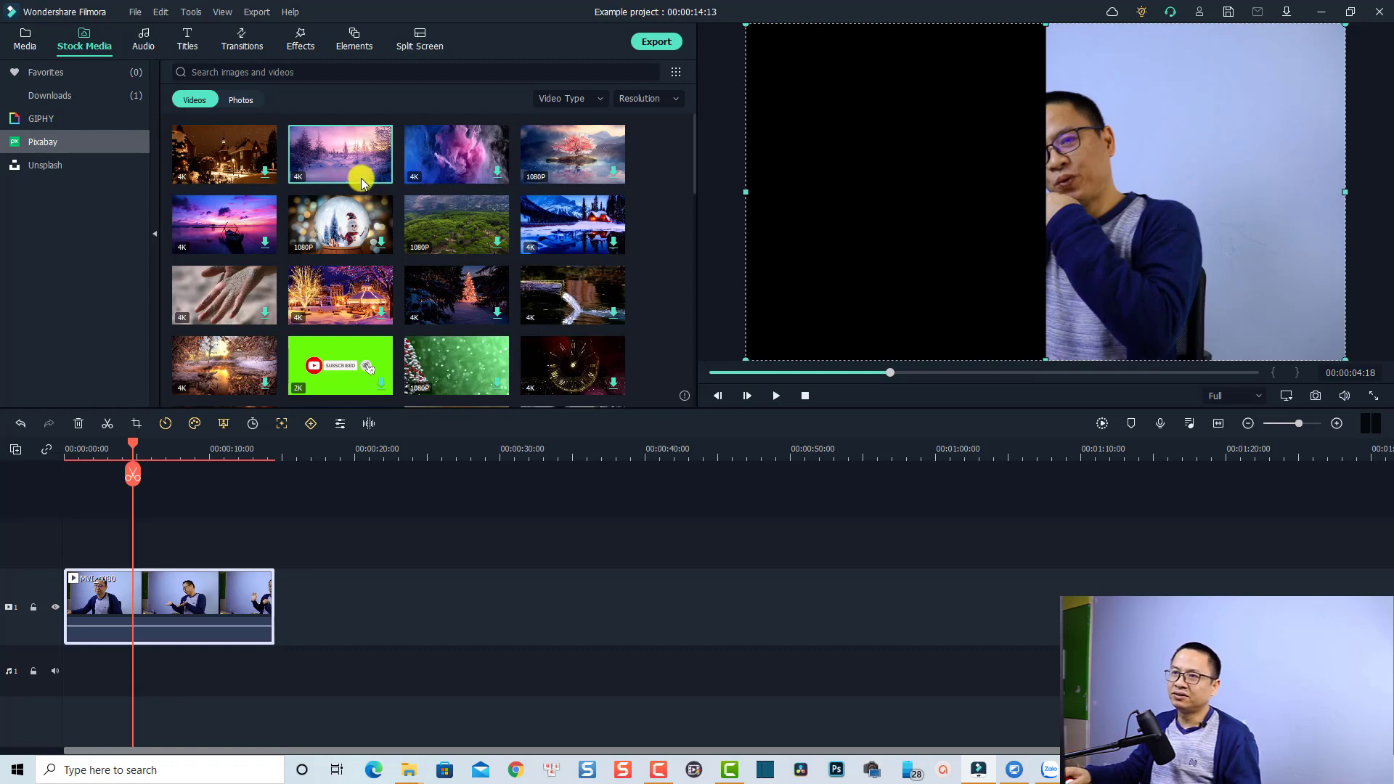
Step: Add the winter clip after the MVI clip on track 1, preview it, and put the Subscribed clip on track 2
left_click_drag(360, 178, 321, 579)
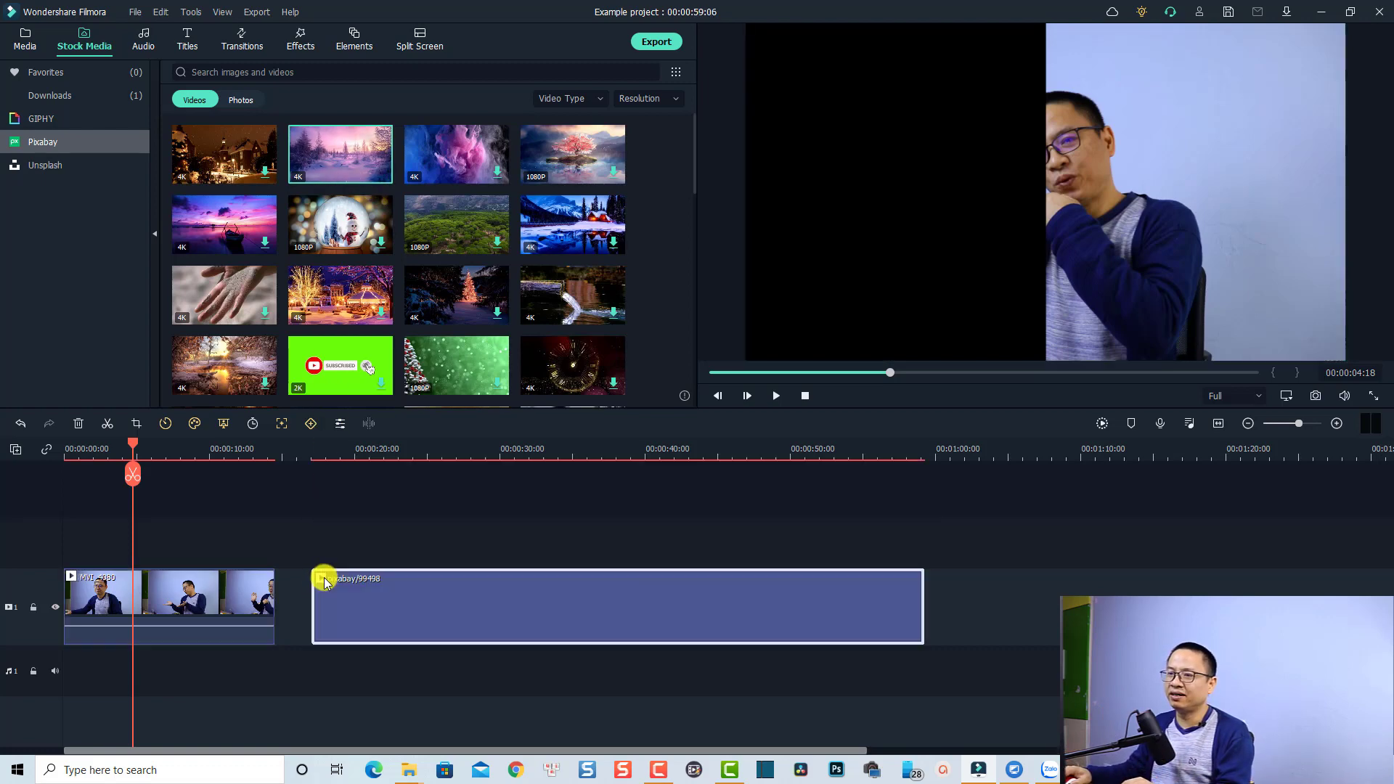
left_click(360, 451)
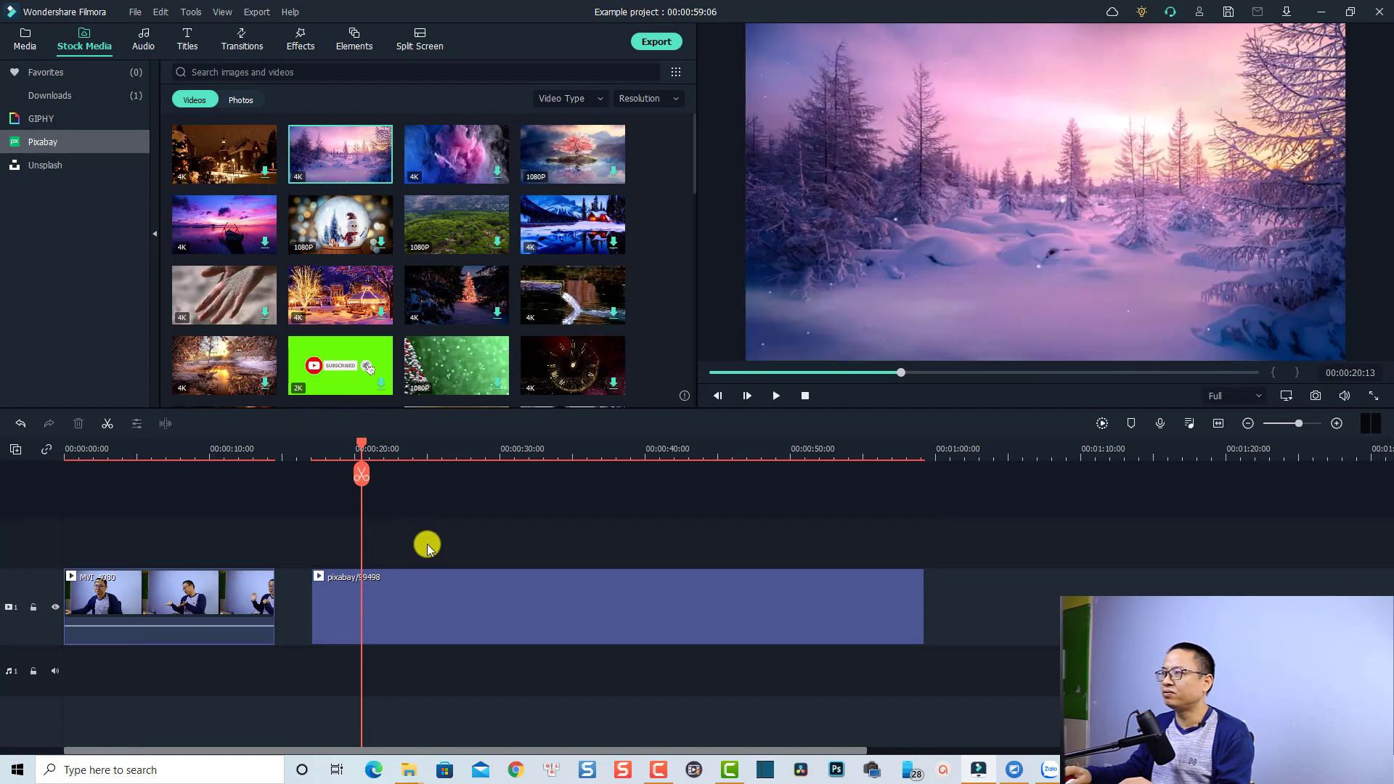
key("space")
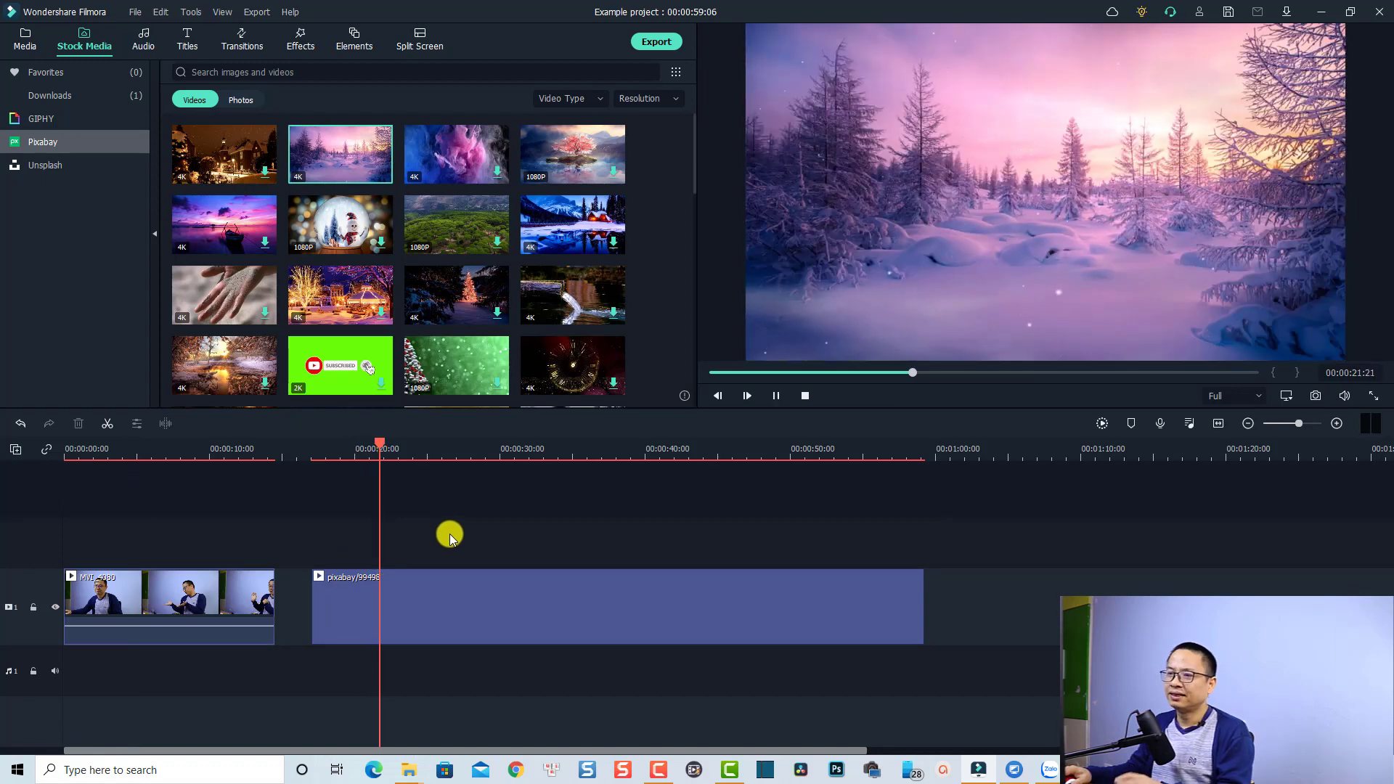
key("space")
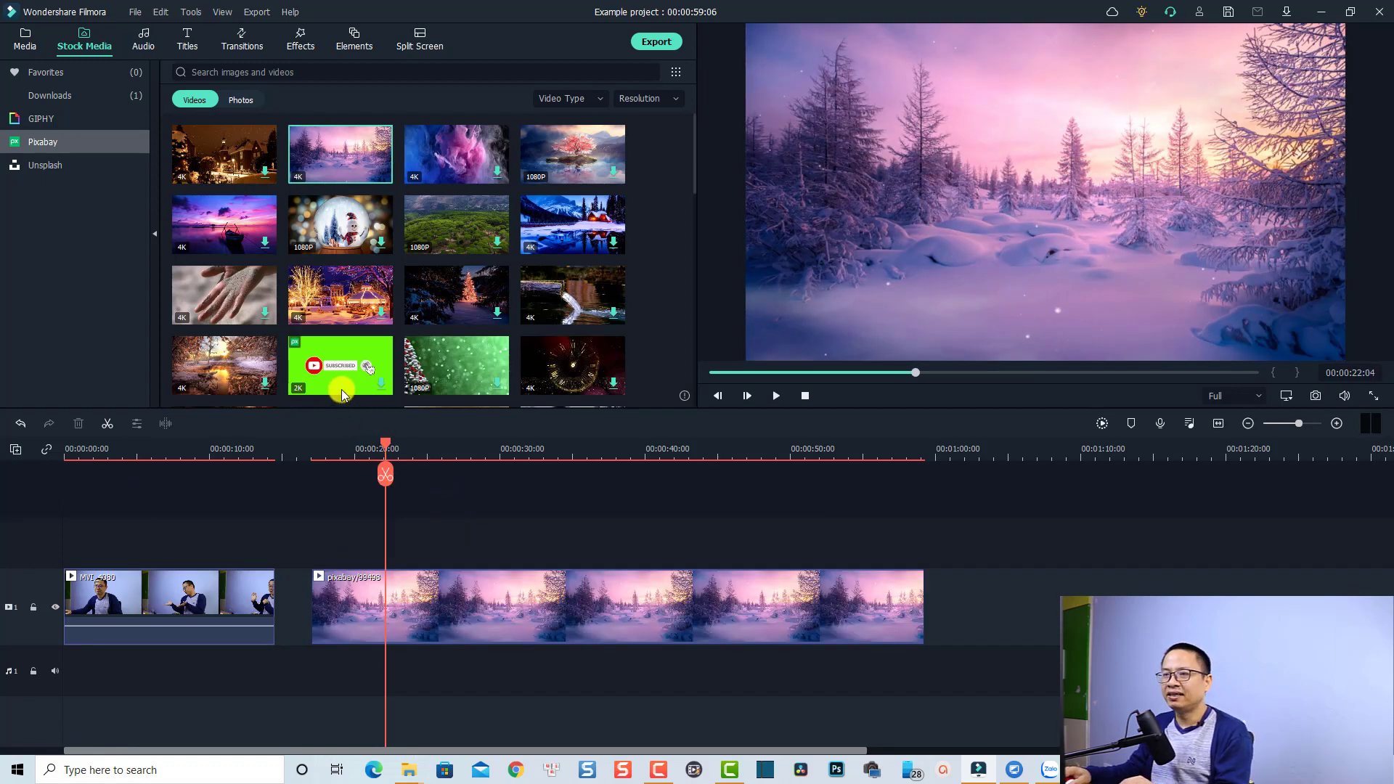
left_click_drag(339, 386, 421, 554)
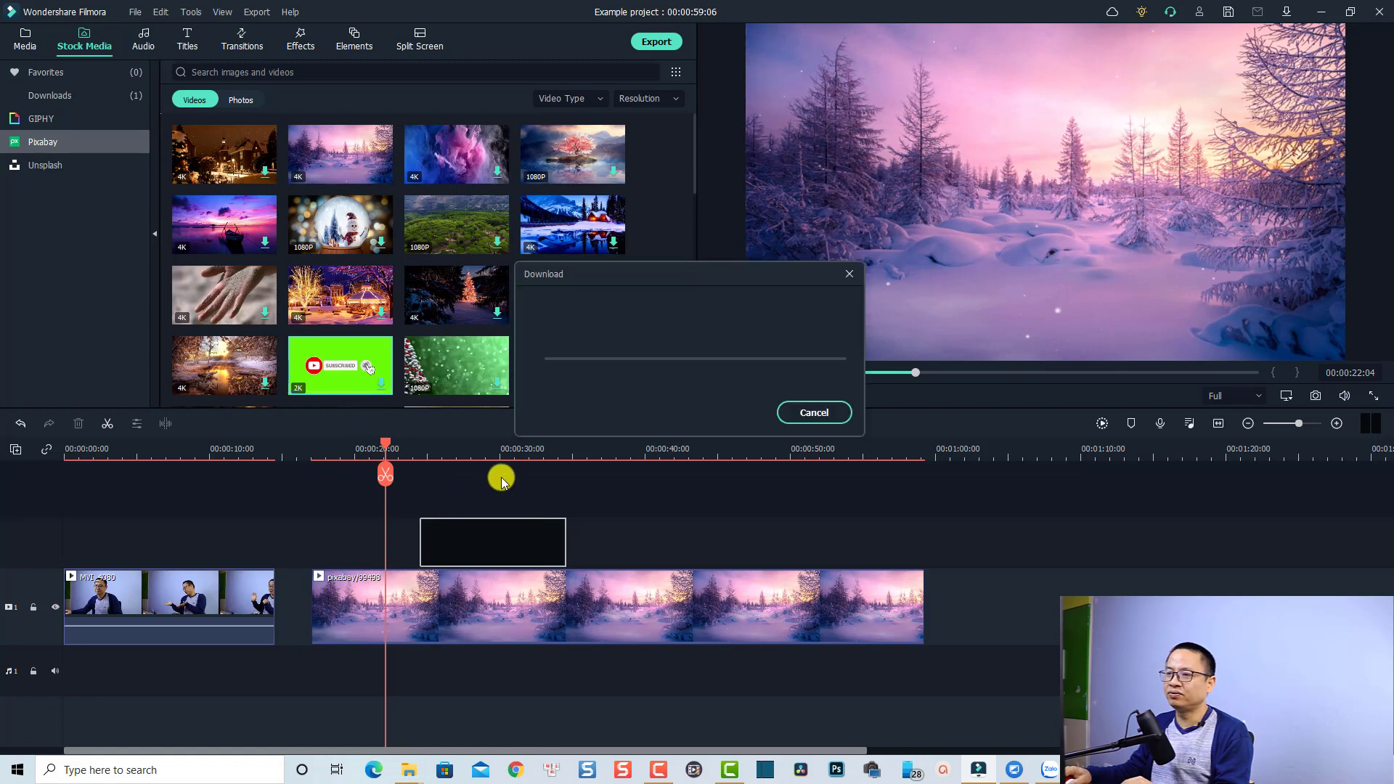
left_click(470, 453)
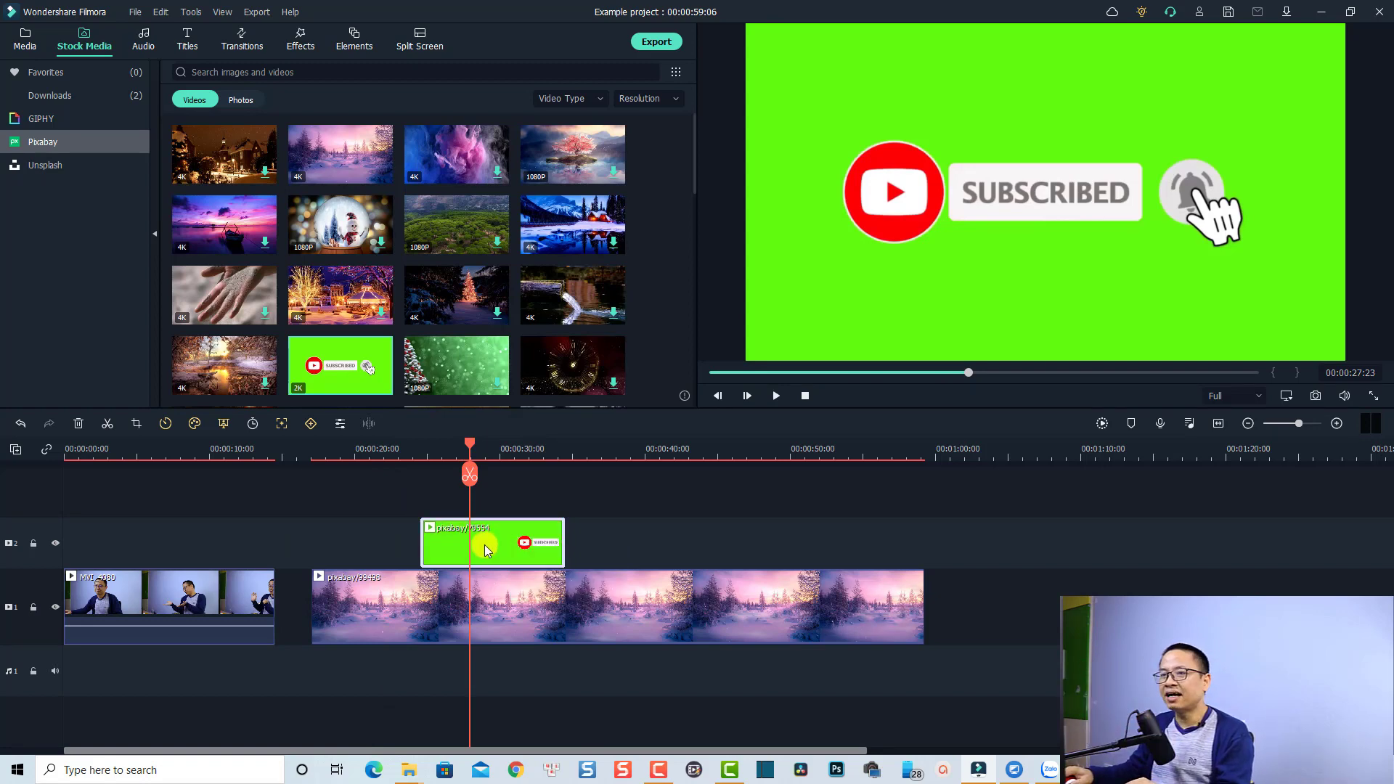
Step: Chroma-key the Subscribed clip's green, scale it down to the lower-left, and confirm with OK
left_click(230, 426)
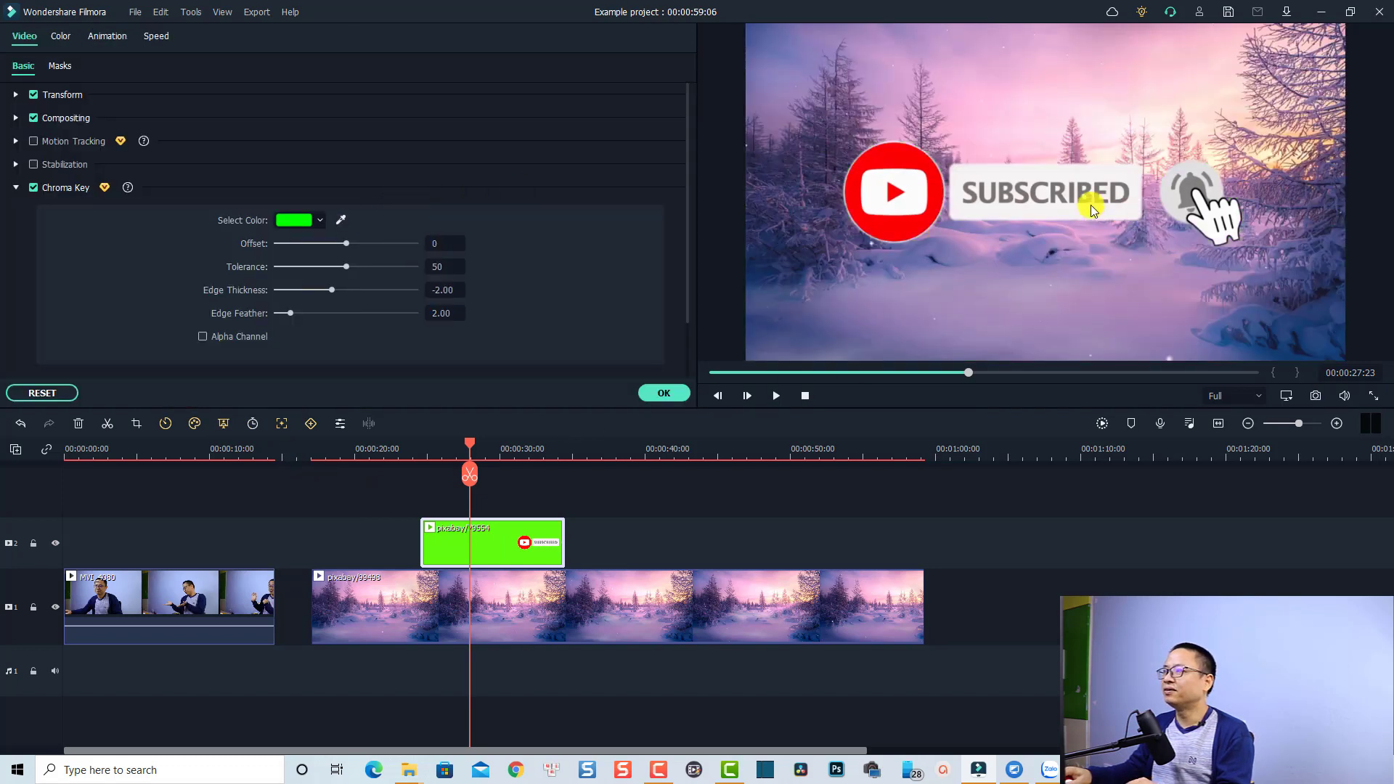
left_click(1343, 27)
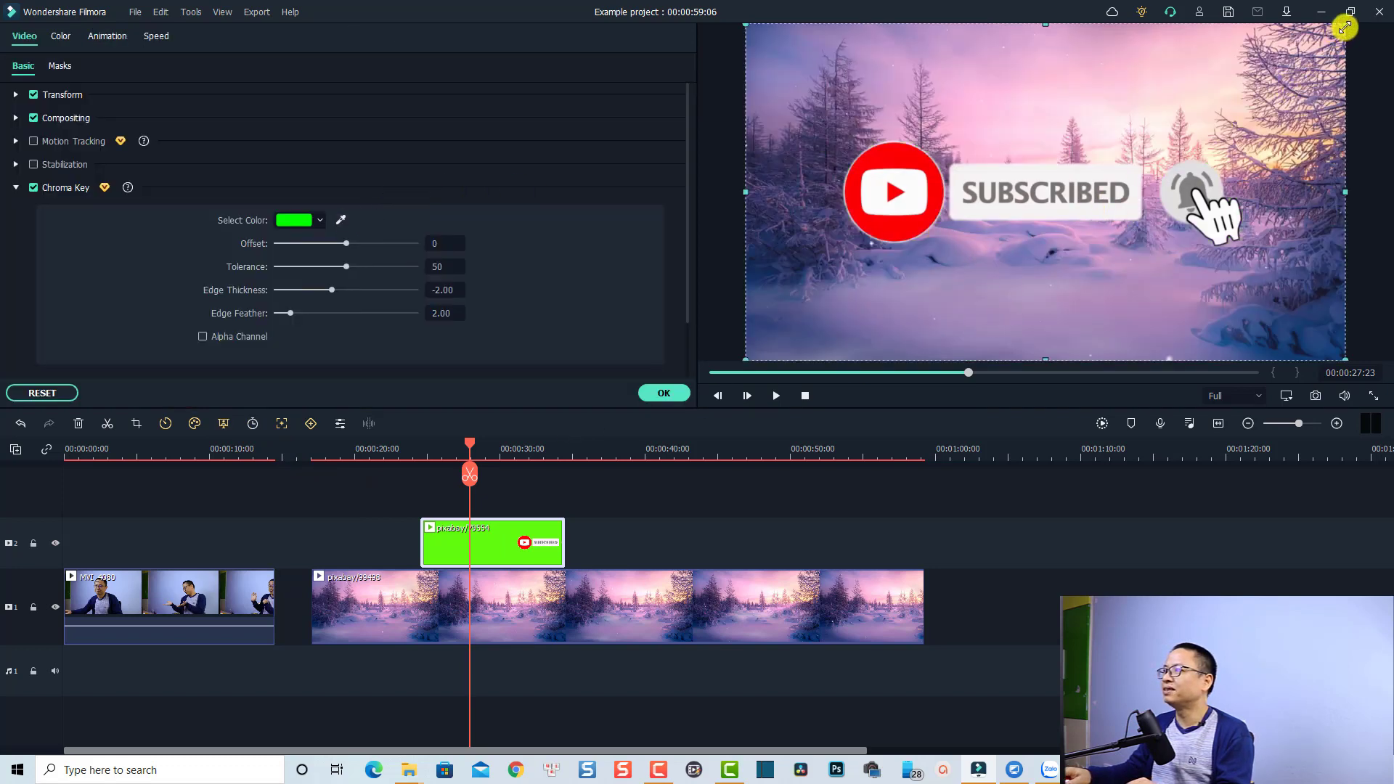
left_click_drag(1344, 27, 1013, 218)
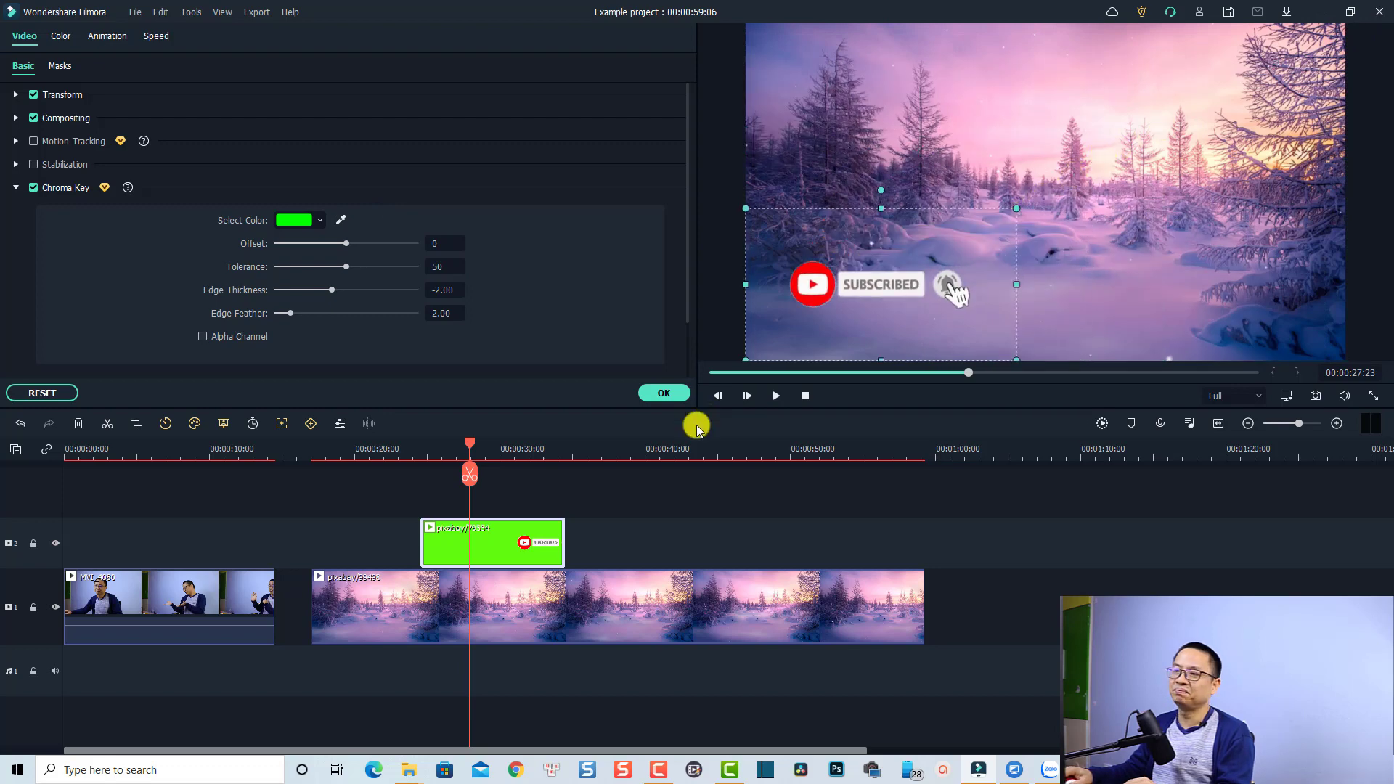
left_click(647, 530)
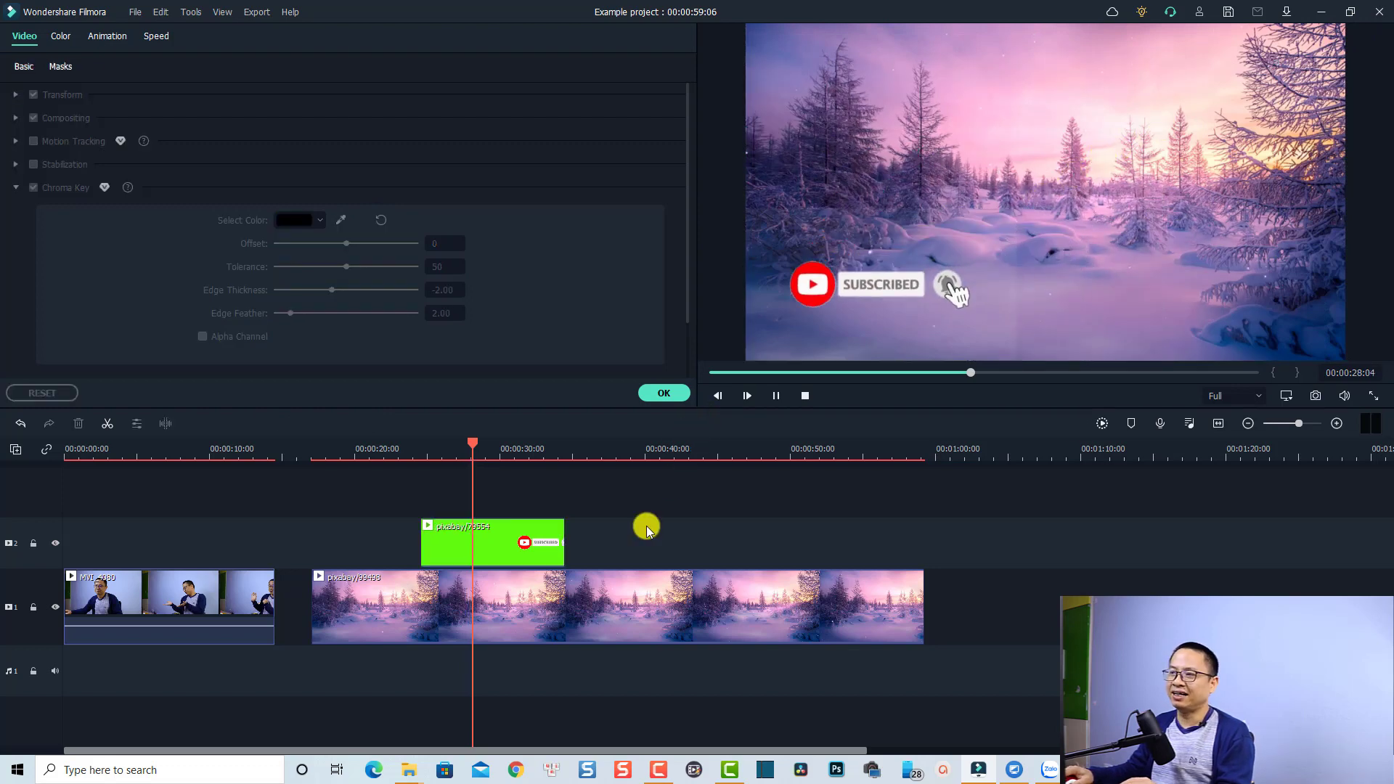
key("space")
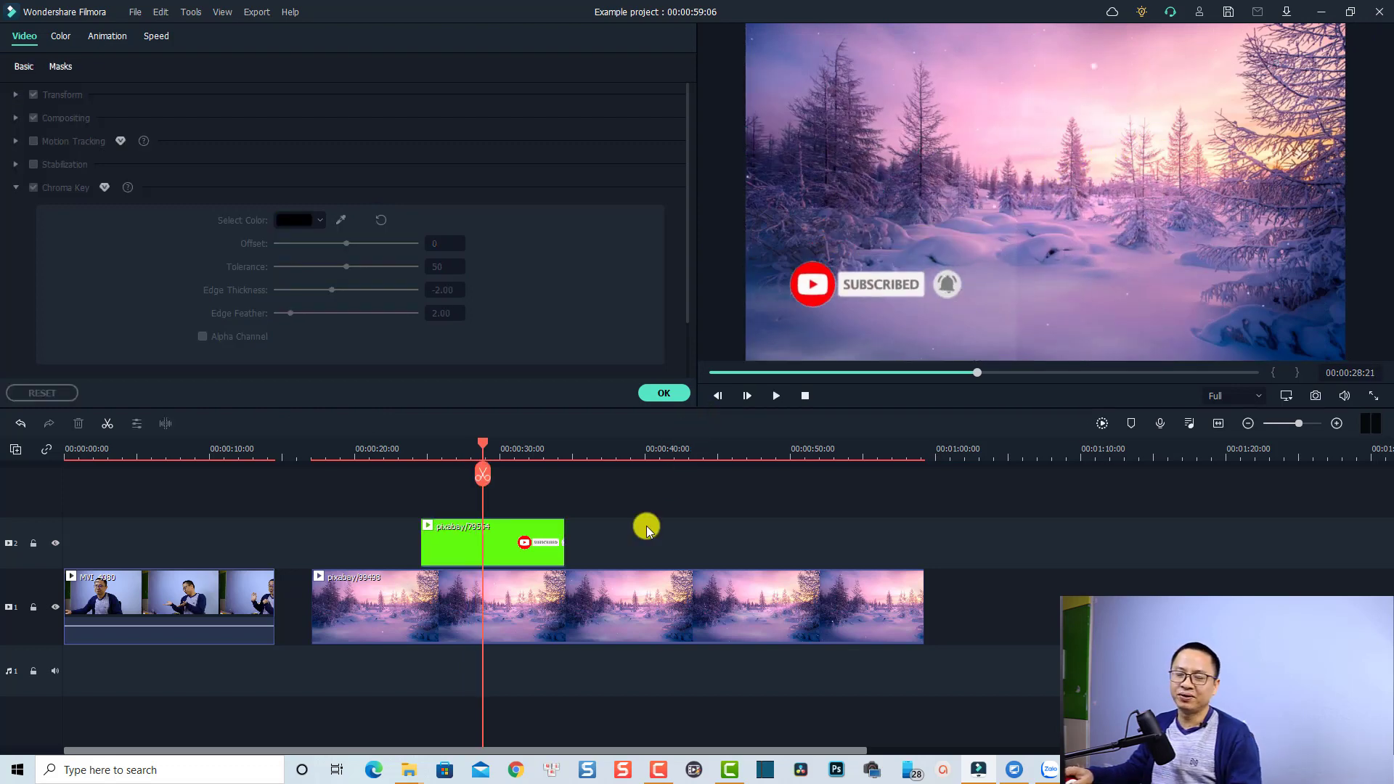
left_click(664, 393)
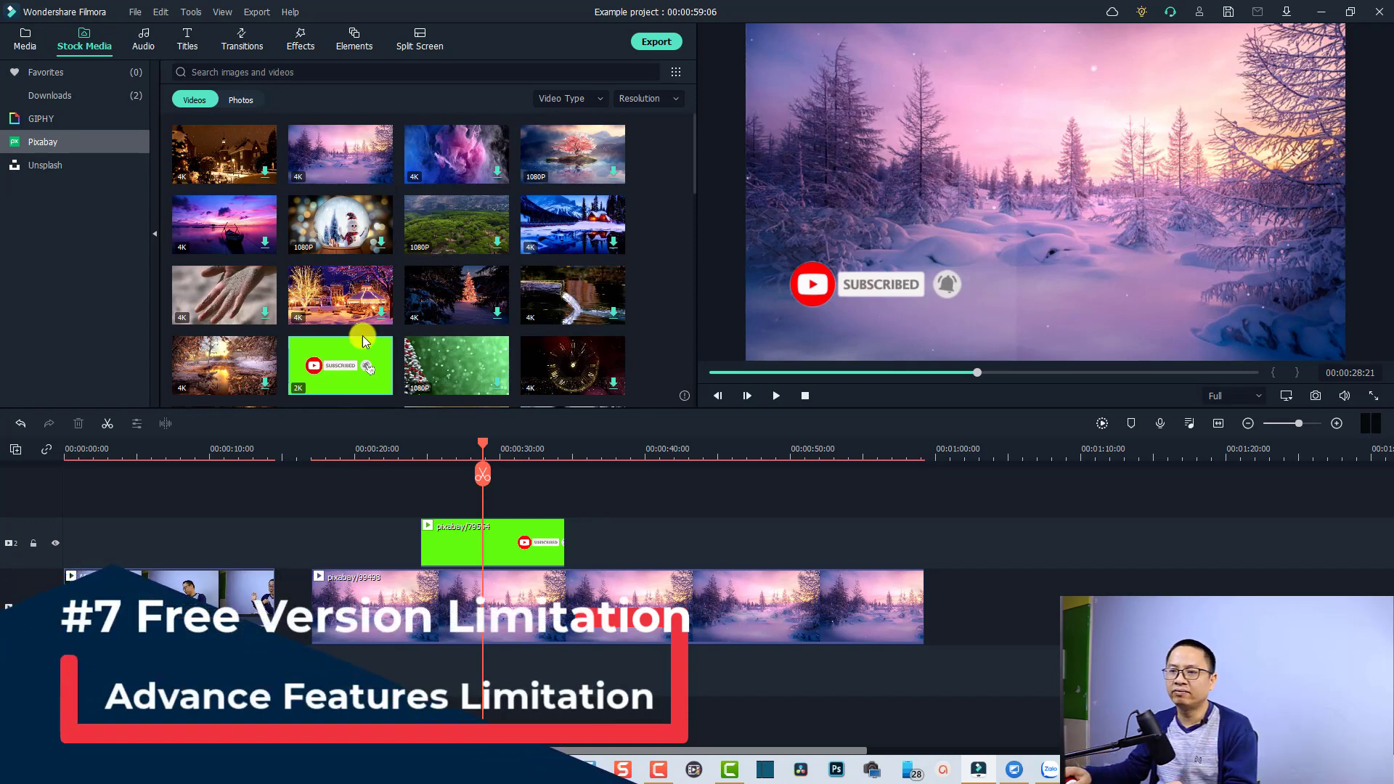
Step: Move the playhead to about 00:00:10 and select the MVI presenter clip on track 1
left_click(245, 532)
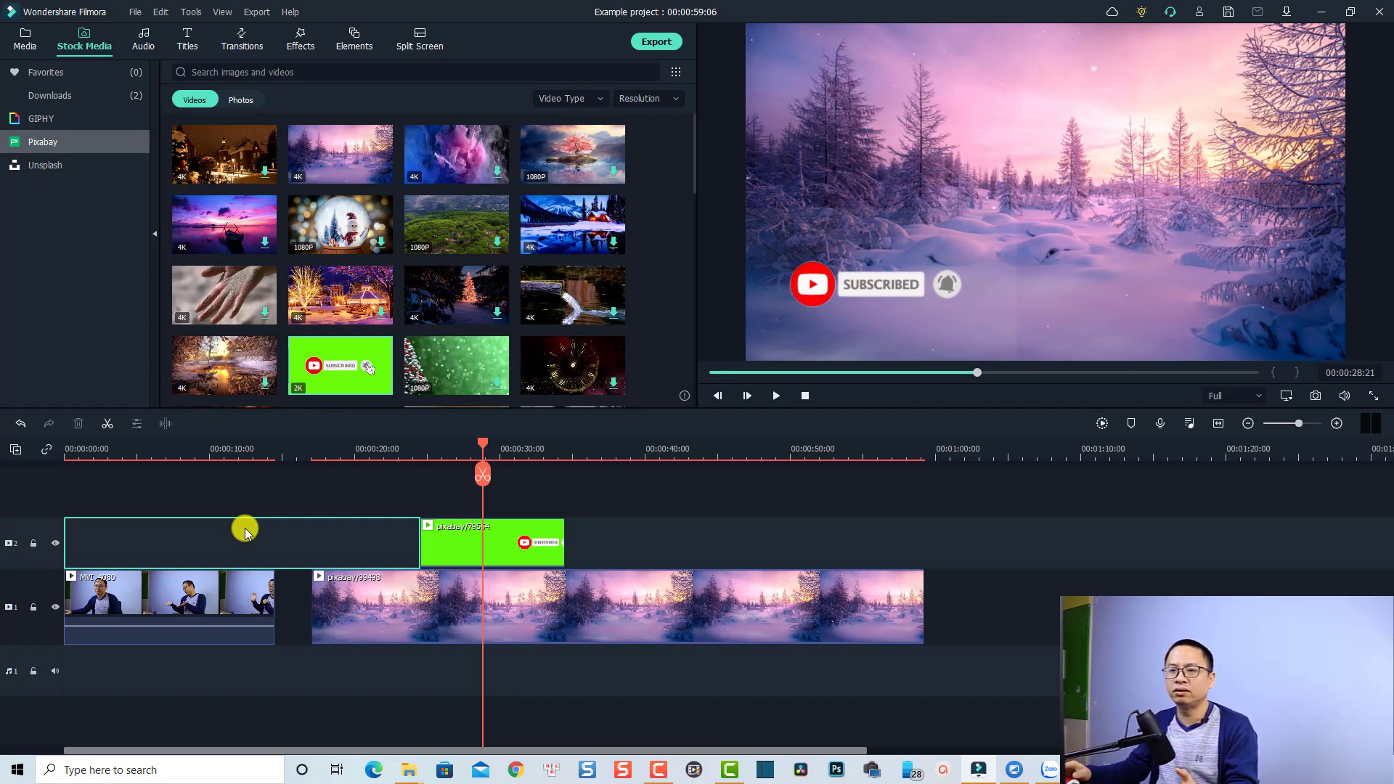
left_click(220, 455)
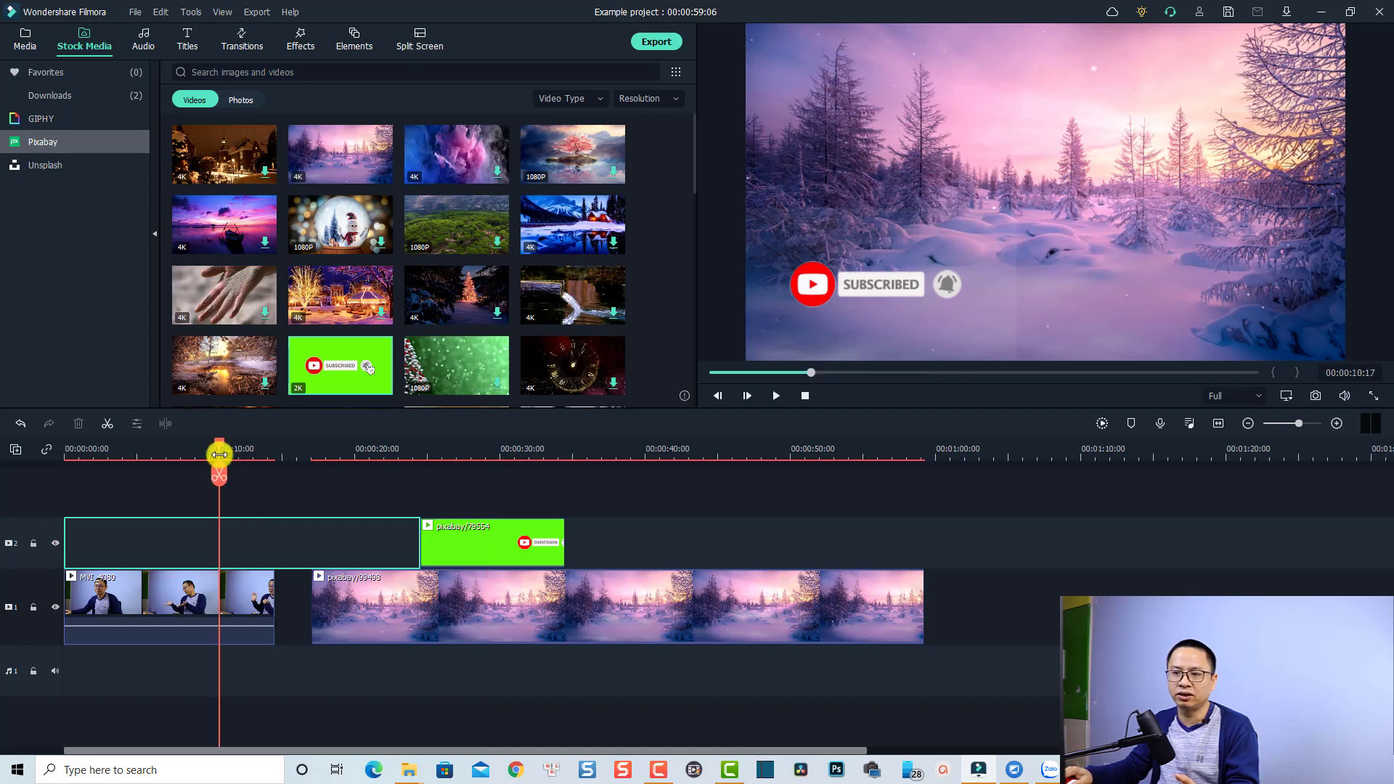
left_click(190, 591)
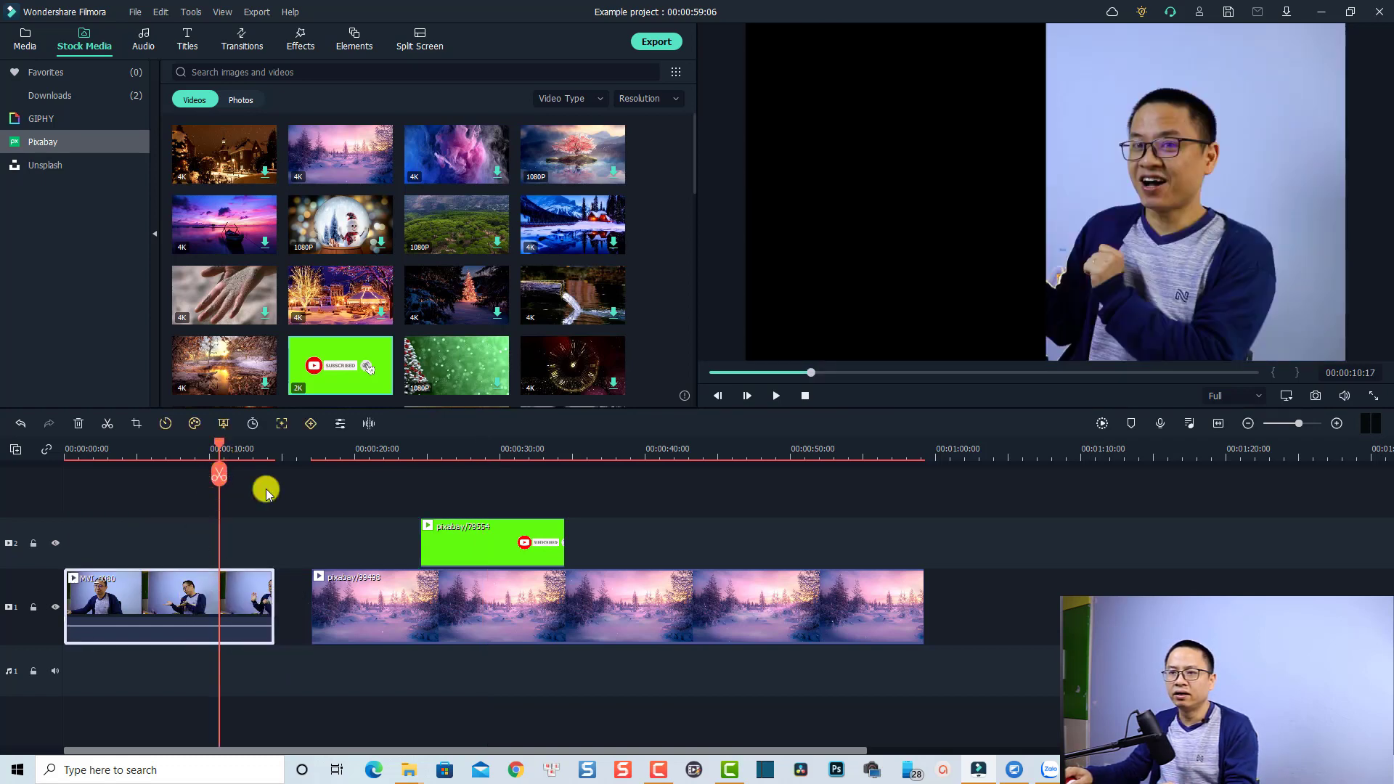
Step: Check the clip's Speed, Color and Chroma Key options, then keyframe it near 10 seconds at Scale and Opacity 100%
left_click(168, 424)
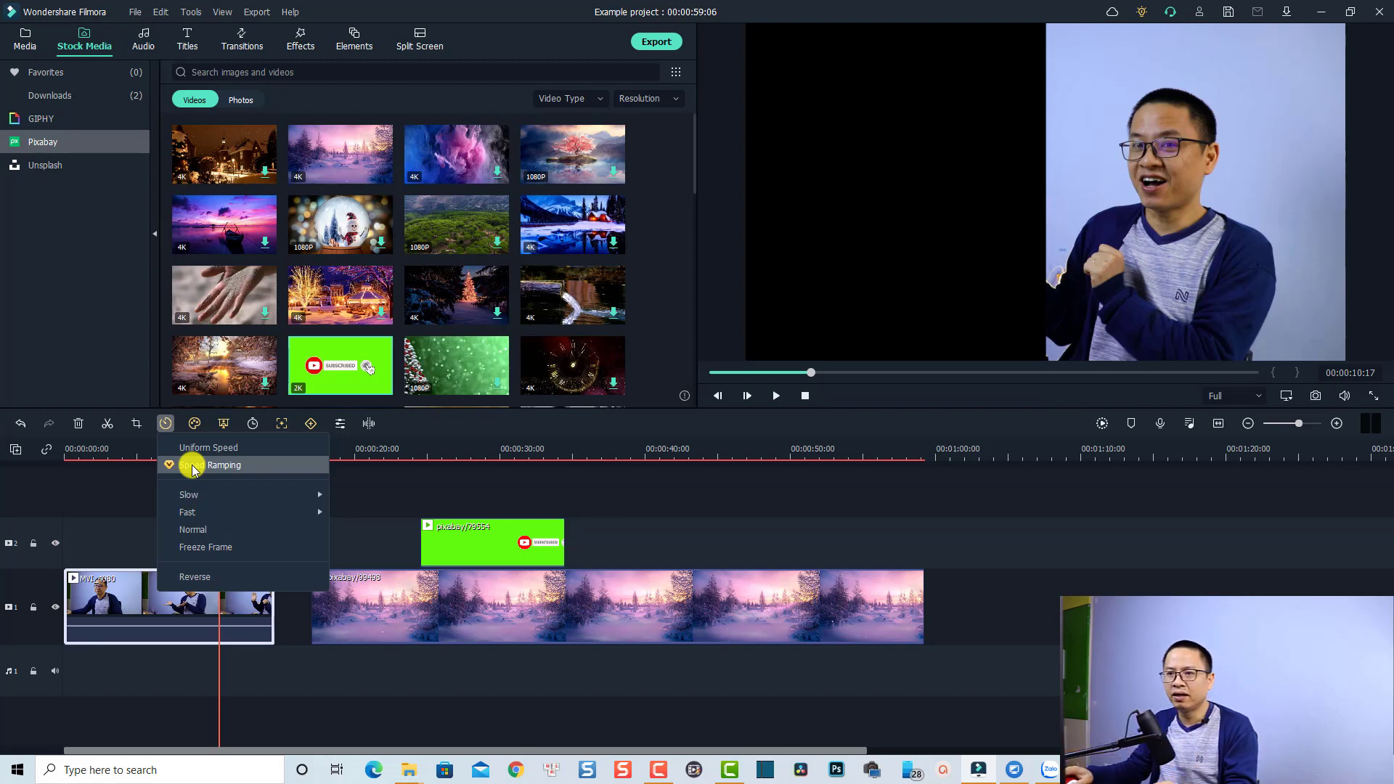
left_click(193, 424)
left_click(196, 424)
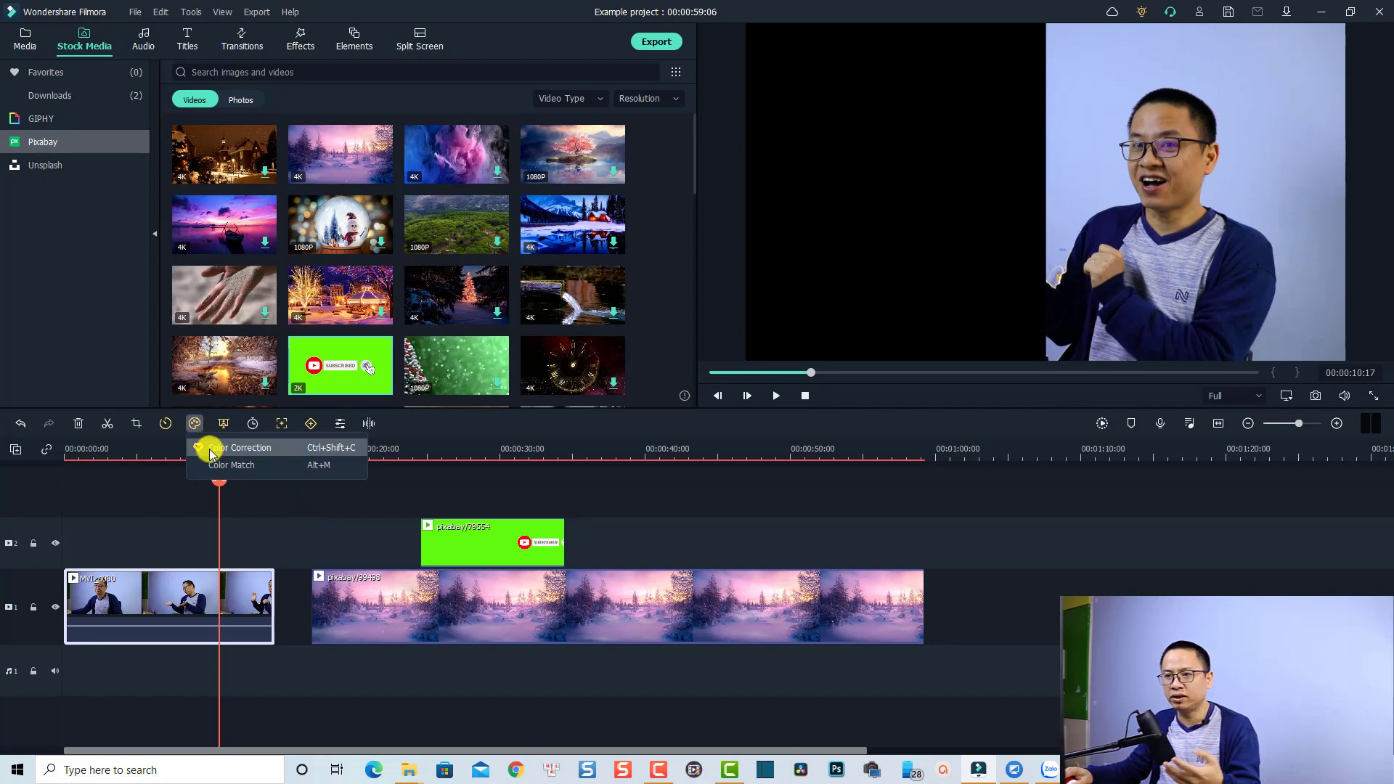
left_click(222, 427)
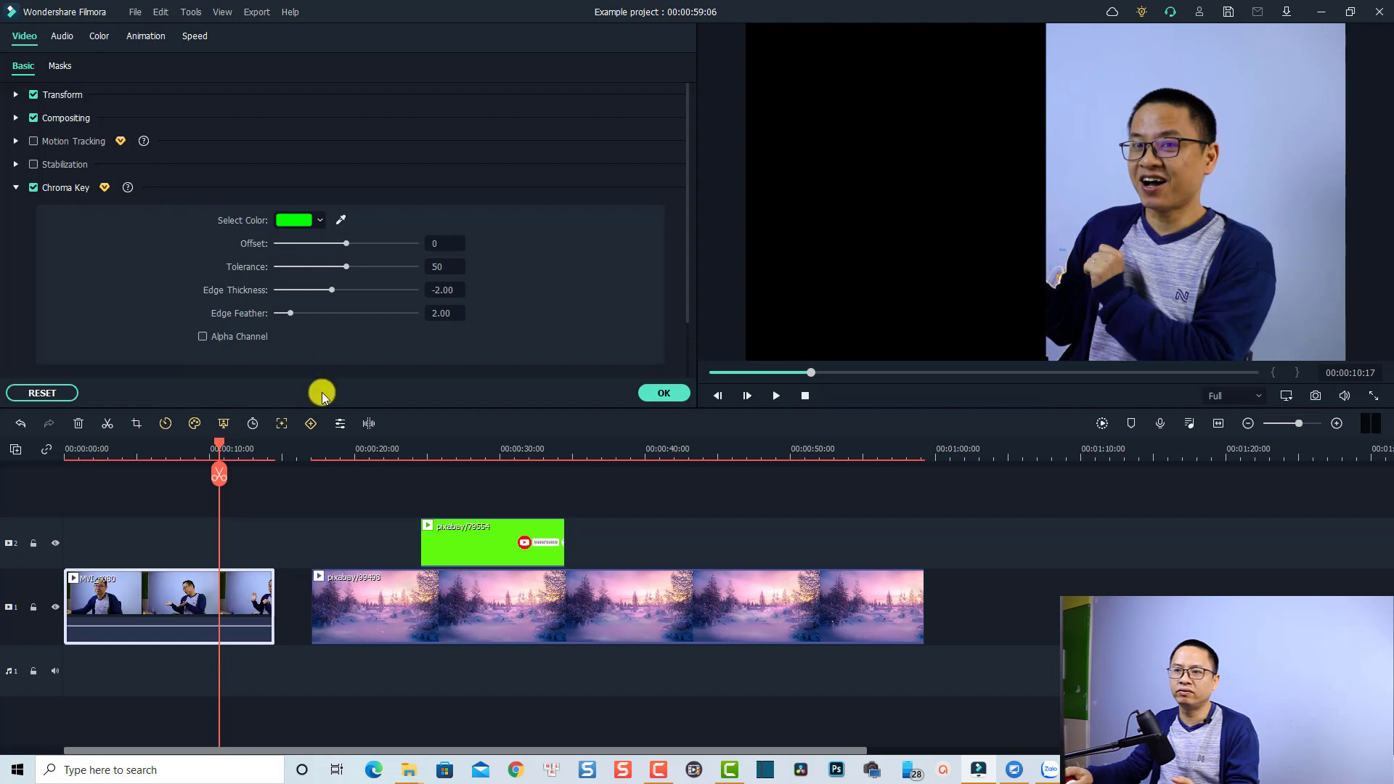
left_click(312, 424)
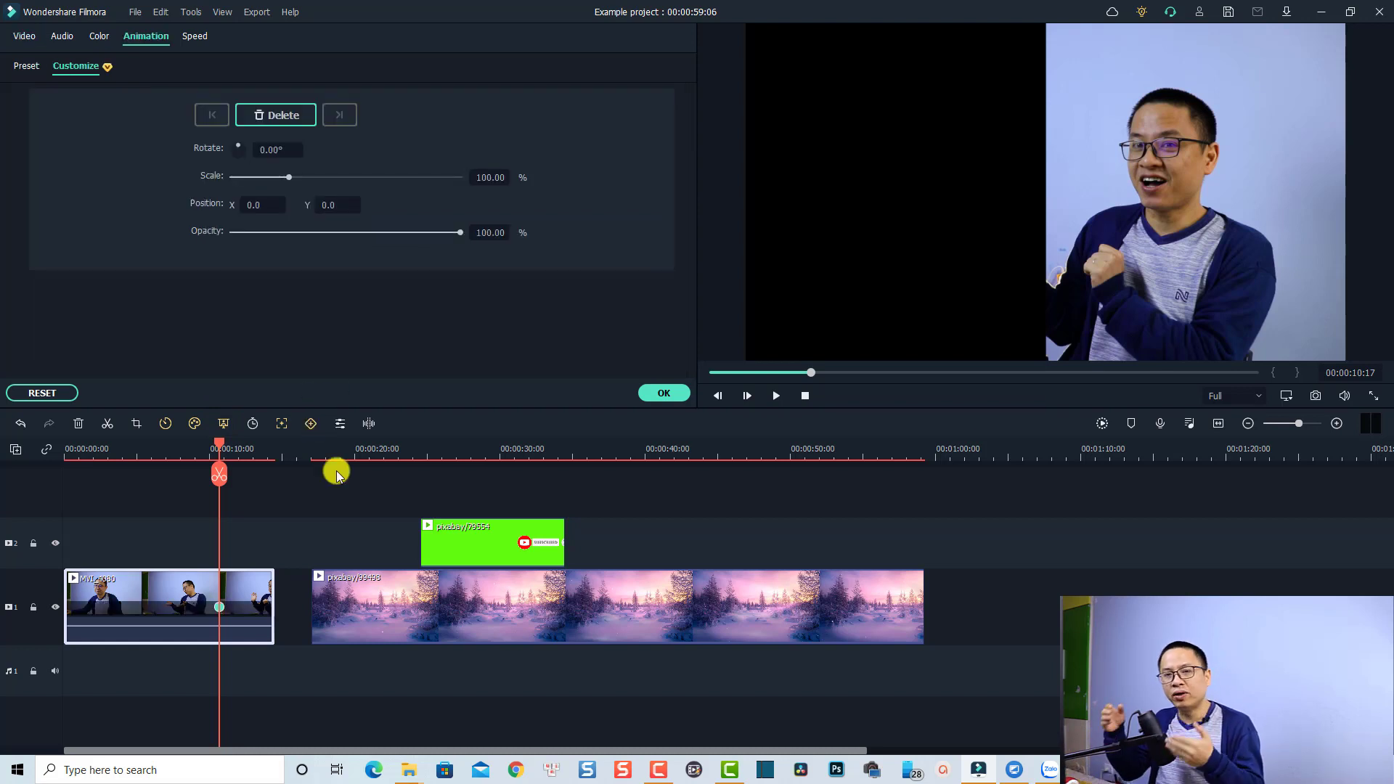